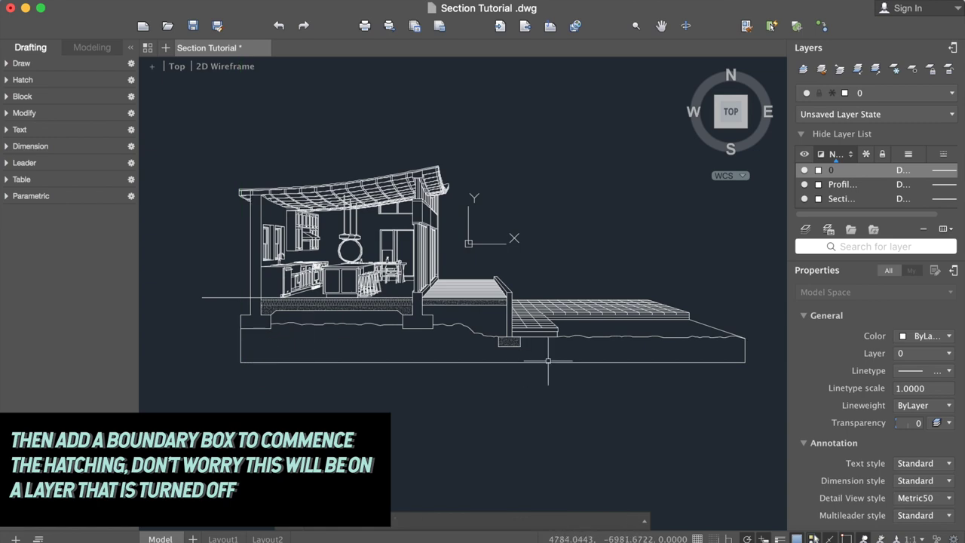
- Hatch the soil areas beneath the floor slab and deck and the ground inside the boundary box
left_click(391, 316)
left_click(592, 211)
key("Return")
key("Return")
left_click(364, 304)
left_click(596, 211)
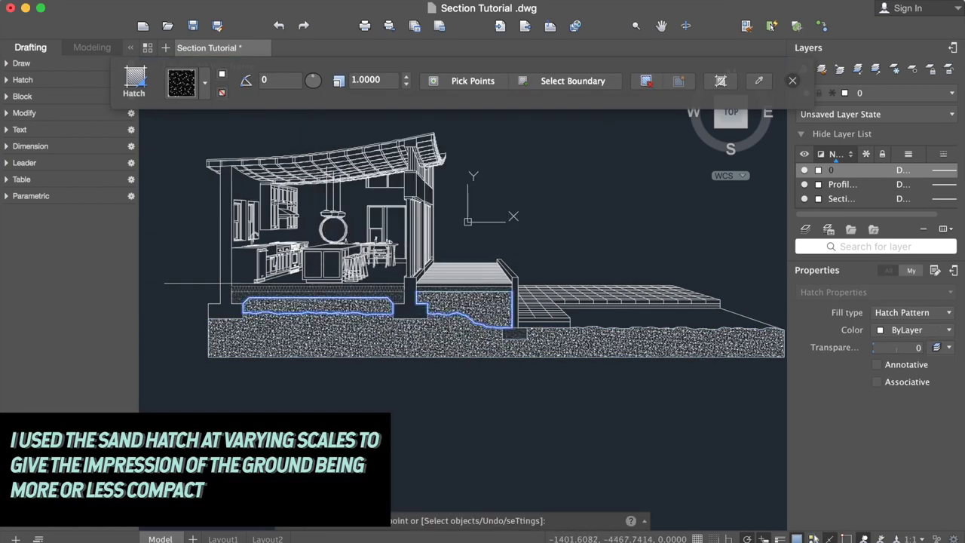
key("Return")
- Match the properties of the soil and ground hatches to the hatched band directly under the deck
scroll(457, 295, "up", 5)
type("ma")
key("Return")
left_click(430, 286)
left_click(432, 306)
left_click(432, 351)
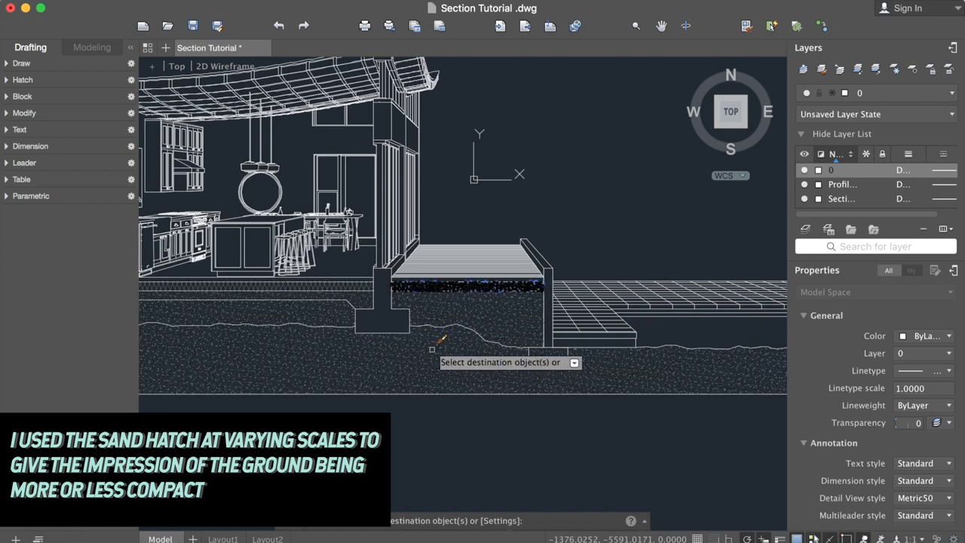
key("Escape")
- Change the hatch pattern of the upper soil areas beneath the floor slab and deck to a sand pattern
left_click(438, 307)
left_click(196, 113)
scroll(209, 286, "down", 15)
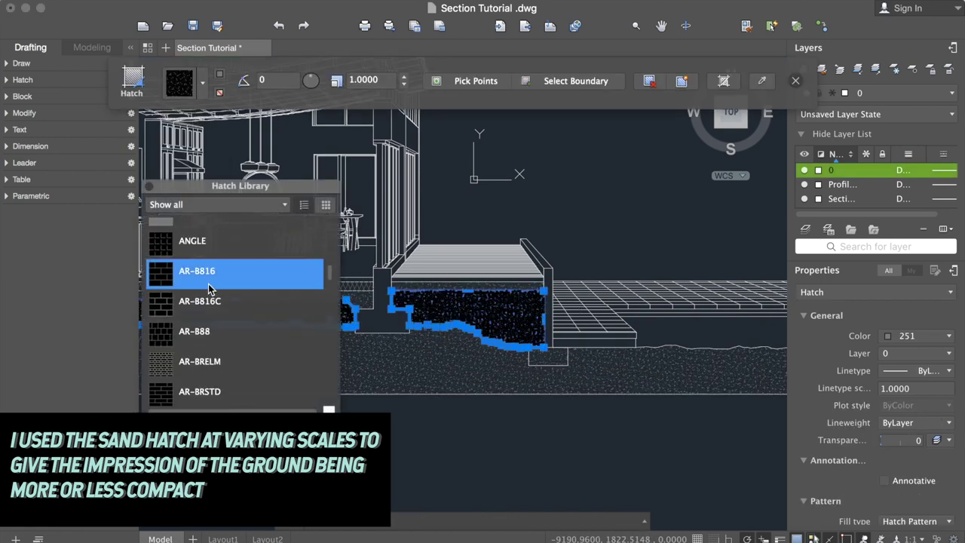
scroll(209, 288, "down", 15)
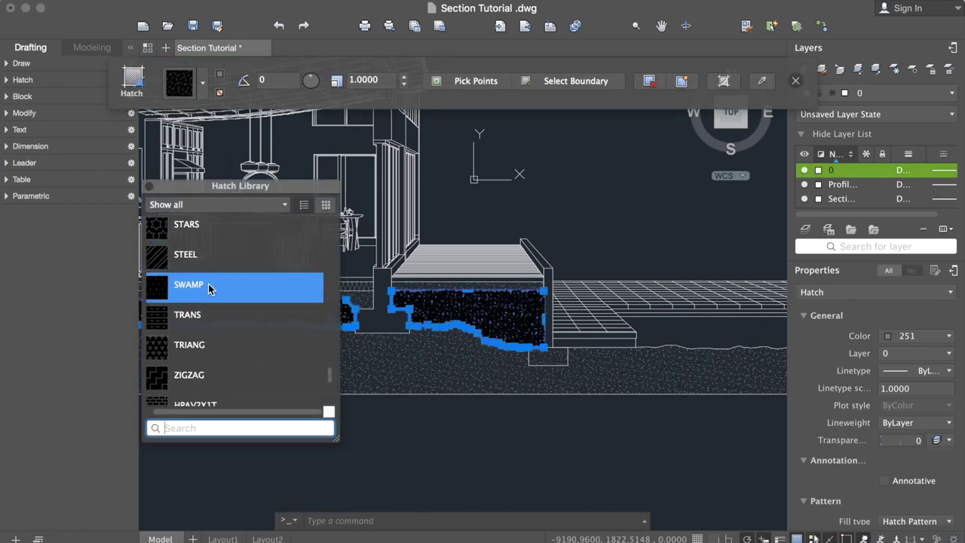
scroll(209, 289, "up", 20)
scroll(209, 288, "down", 1)
left_click(181, 228)
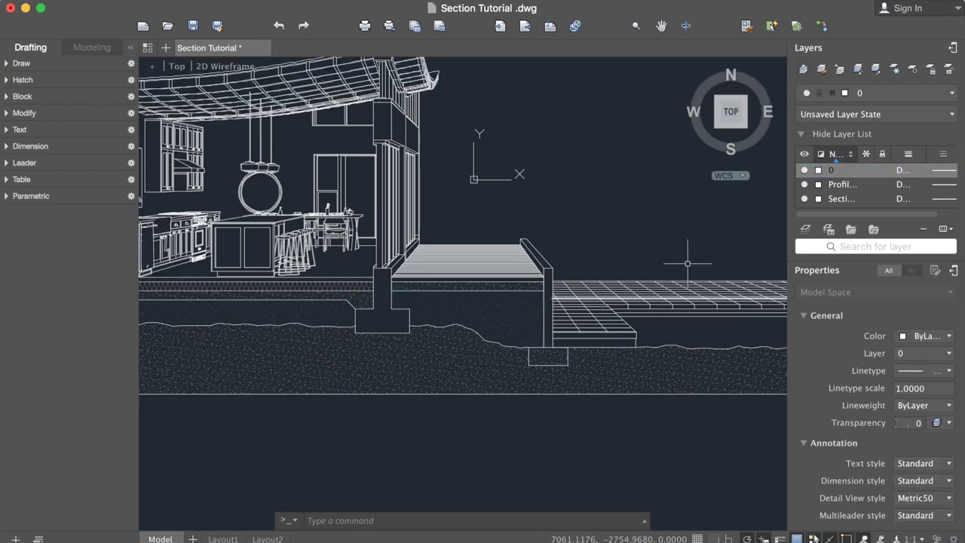
- Match the properties of the lower ground hatch to the upper soil hatch beneath the deck
left_click(459, 340)
type("ma")
key("Return")
left_click(486, 356)
key("Return")
- Set the scale of the lower ground hatch to 10
left_click(455, 349)
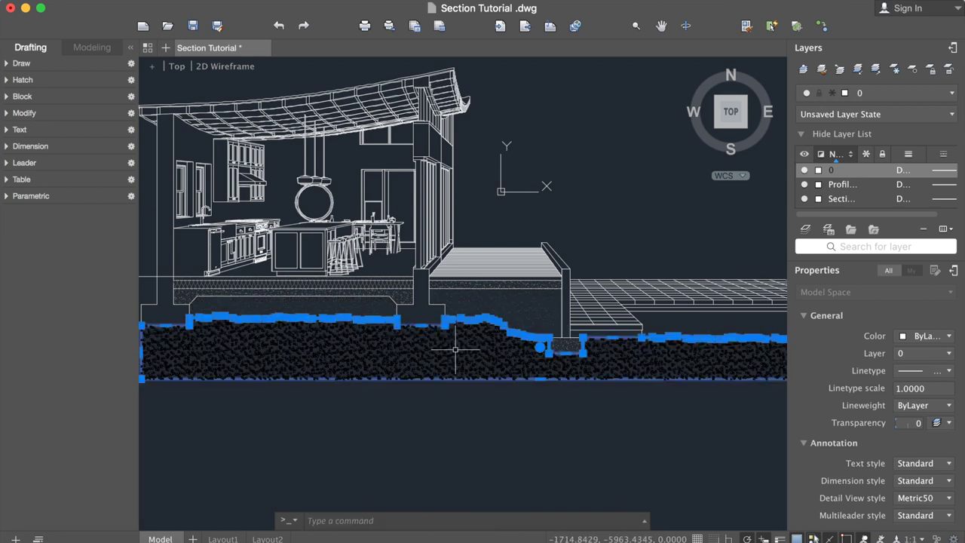
double_click(355, 85)
type("10")
key("Return")
key("Escape")
- Try removing the wavy soil lines beneath the house and the deck
left_click(499, 324)
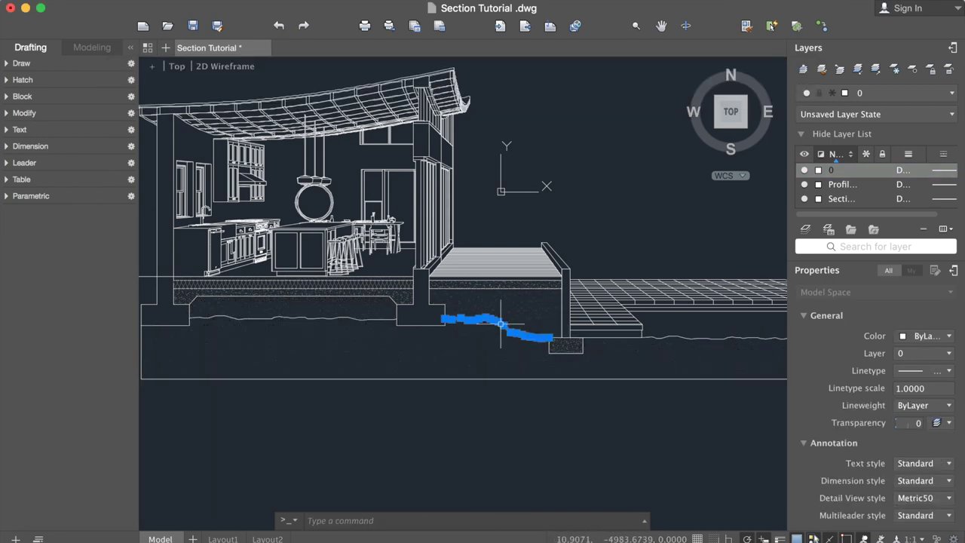
left_click(356, 319)
key("Escape")
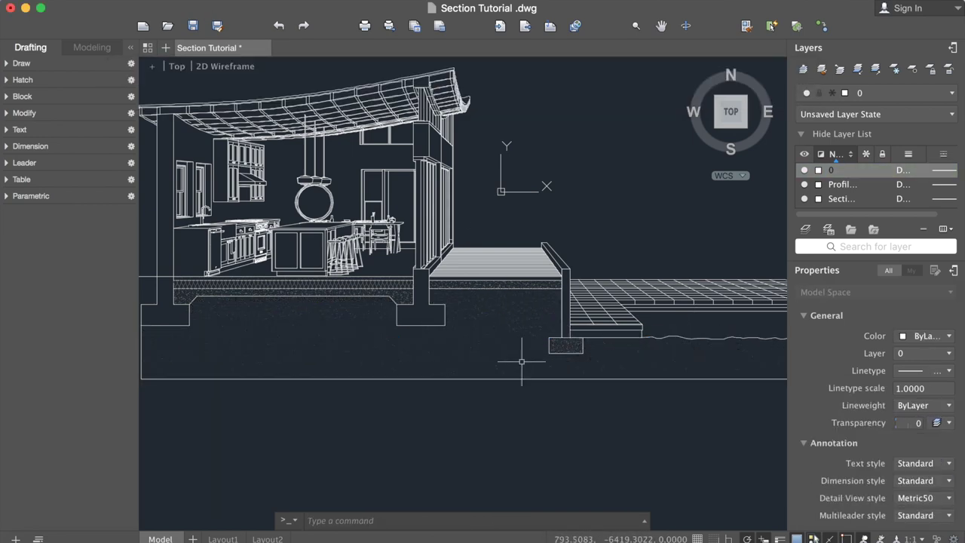
- Create a new layer and move the three wavy soil polylines beneath the house and deck onto it
left_click(486, 319)
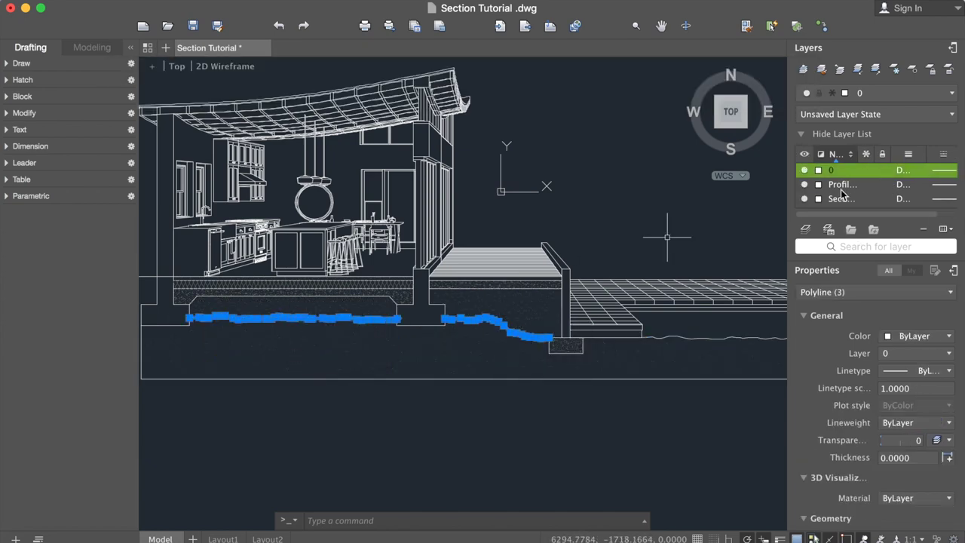
type("SECTION PR")
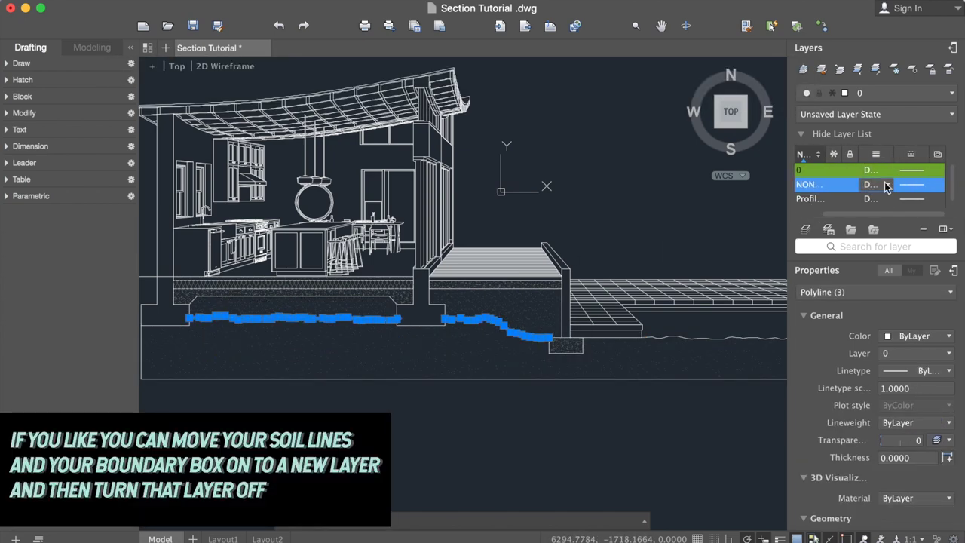
left_click(881, 94)
left_click(885, 132)
- Set the new soil-line layer's colour to yellow and freeze the layer
left_click(819, 185)
left_click(834, 219)
key("Escape")
- Delete the hatch fill in the small footing at the deck's outer edge
scroll(485, 379, "down", 3)
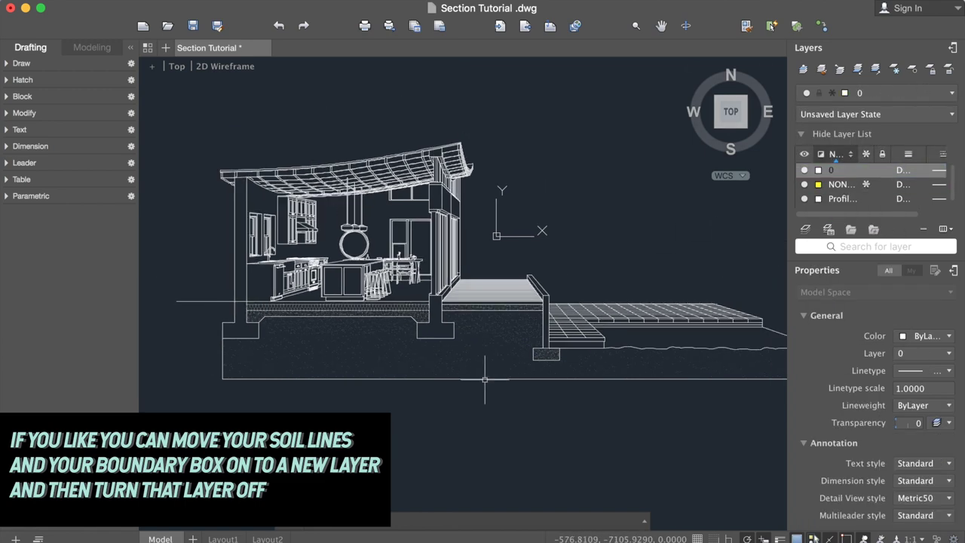
left_click(517, 318)
key("Escape")
scroll(483, 319, "up", 1)
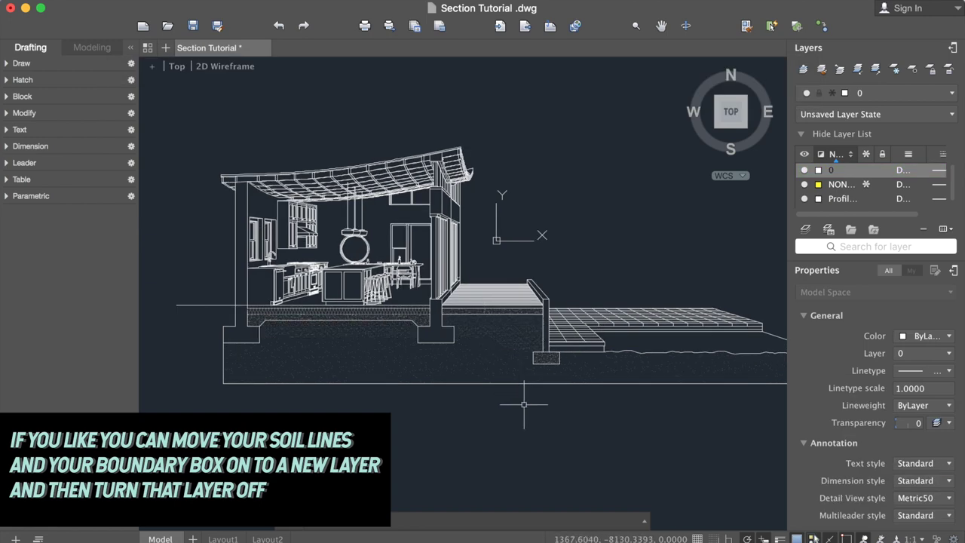
scroll(524, 403, "down", 2)
scroll(525, 388, "up", 2)
left_click(520, 359)
key("Delete")
- Trim the linework where the deck's outer wall meets its small footing
scroll(528, 361, "up", 2)
scroll(522, 351, "up", 1)
type("tr")
key("Return")
key("Return")
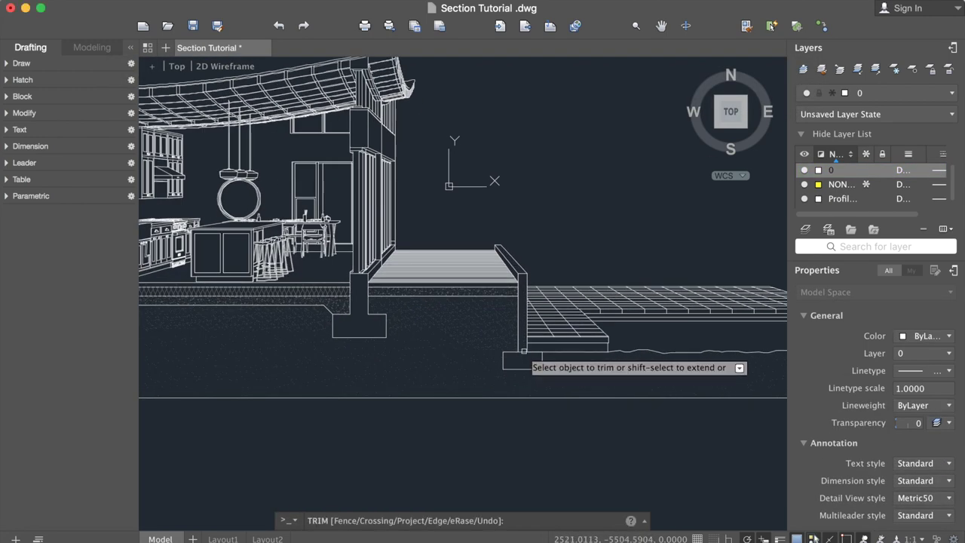
scroll(566, 306, "down", 5)
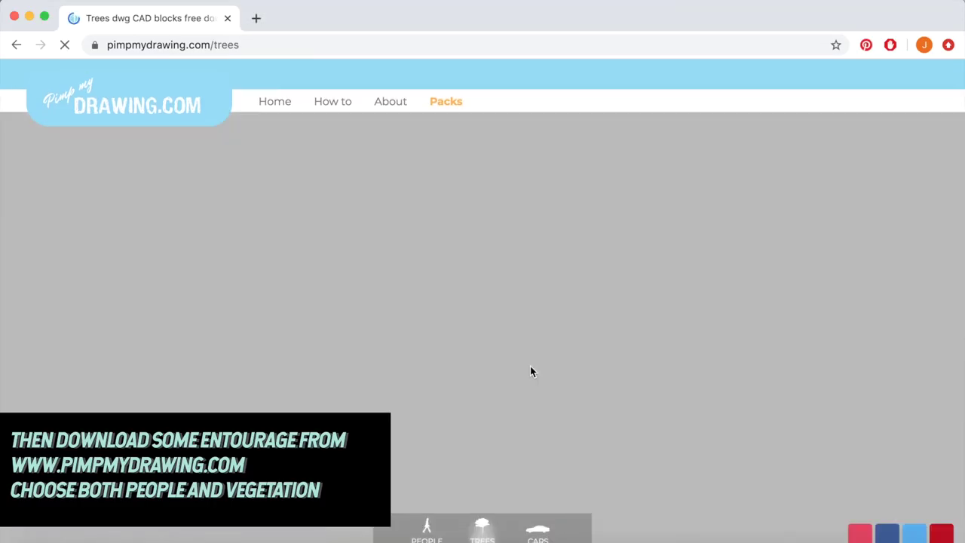
- Switch to the browser and download the small maple and small chestnut trees from pimpmydrawing.com as DWG files
scroll(571, 436, "down", 5)
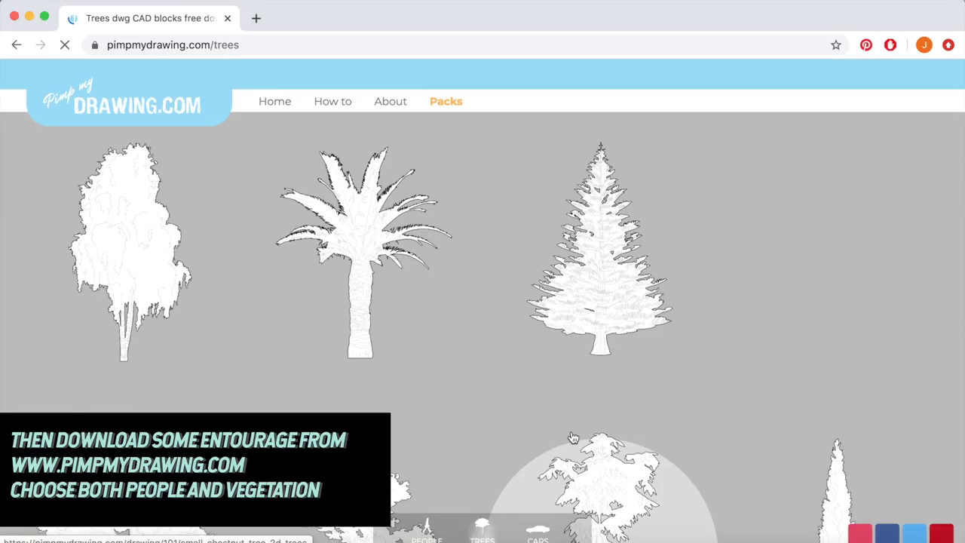
scroll(573, 438, "down", 3)
scroll(406, 346, "up", 3)
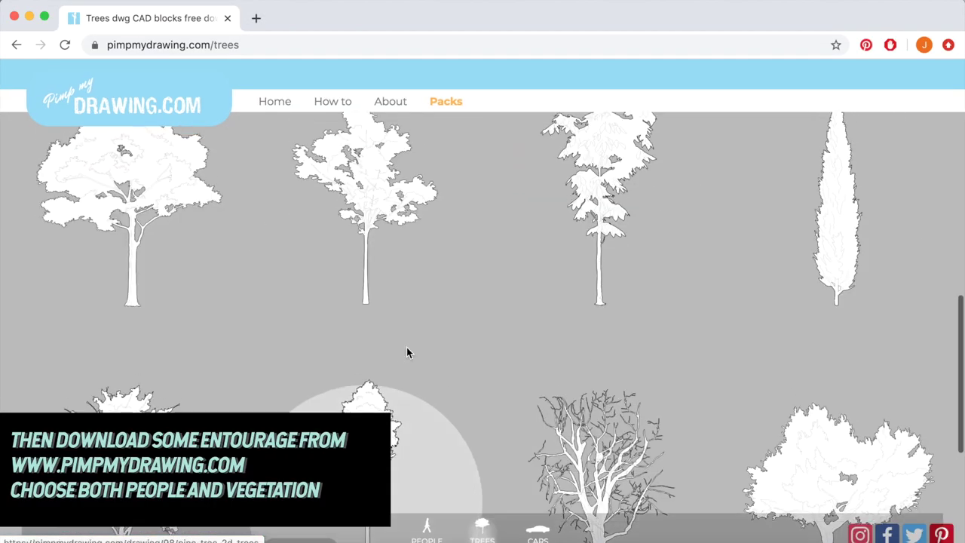
left_click(304, 404)
scroll(325, 285, "up", 5)
scroll(452, 339, "down", 5)
left_click(540, 419)
- Open the people category and download the walking man and the standing person as DWG files
scroll(395, 288, "up", 8)
scroll(395, 287, "down", 12)
left_click(425, 337)
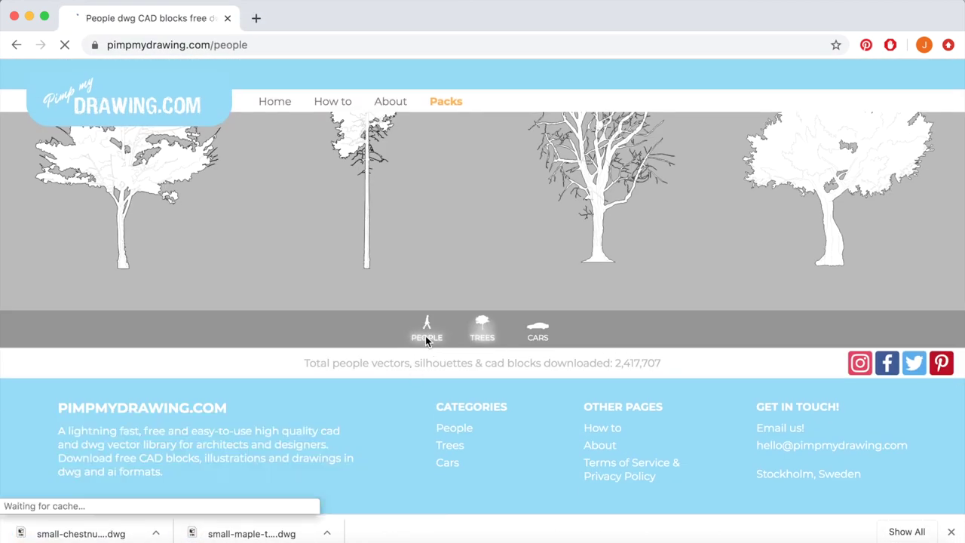
scroll(548, 399, "down", 5)
scroll(581, 422, "down", 3)
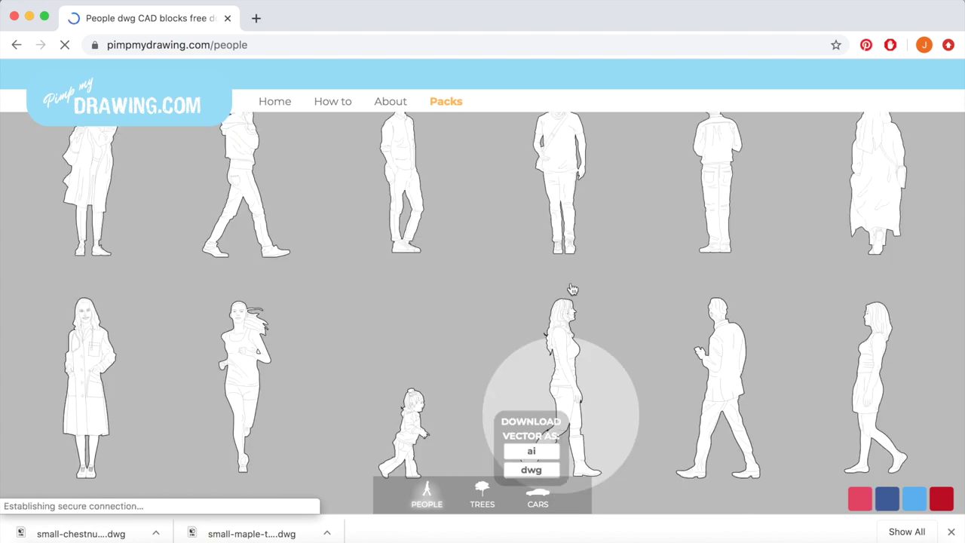
scroll(565, 313, "up", 2)
left_click(543, 349)
left_click(711, 354)
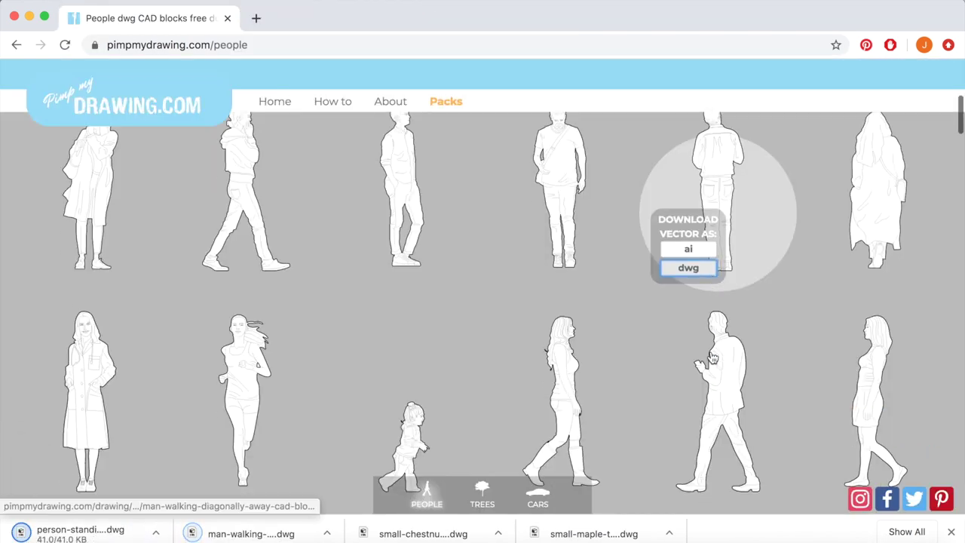
- Find the dog drawing further down the people category and download it as a DWG file
scroll(711, 354, "down", 3)
scroll(709, 413, "down", 10)
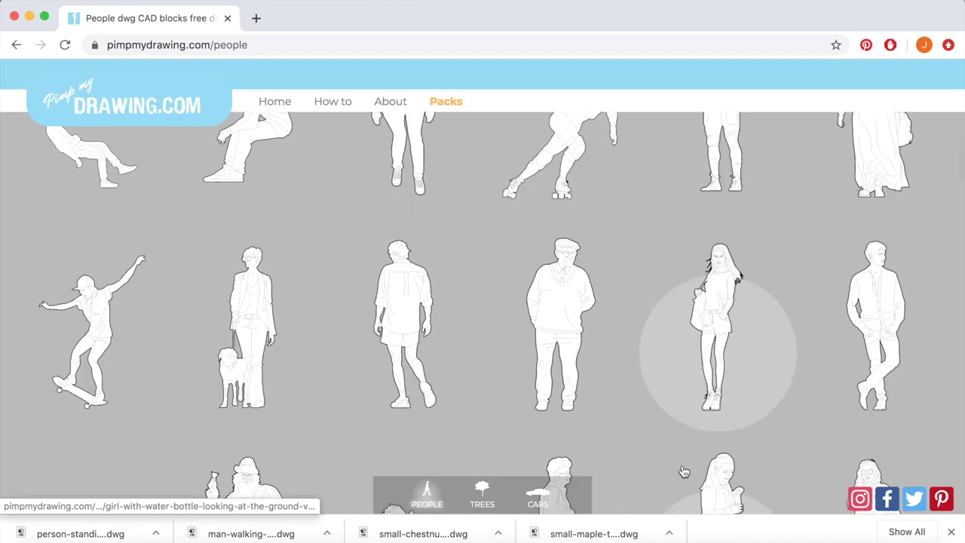
scroll(684, 471, "down", 10)
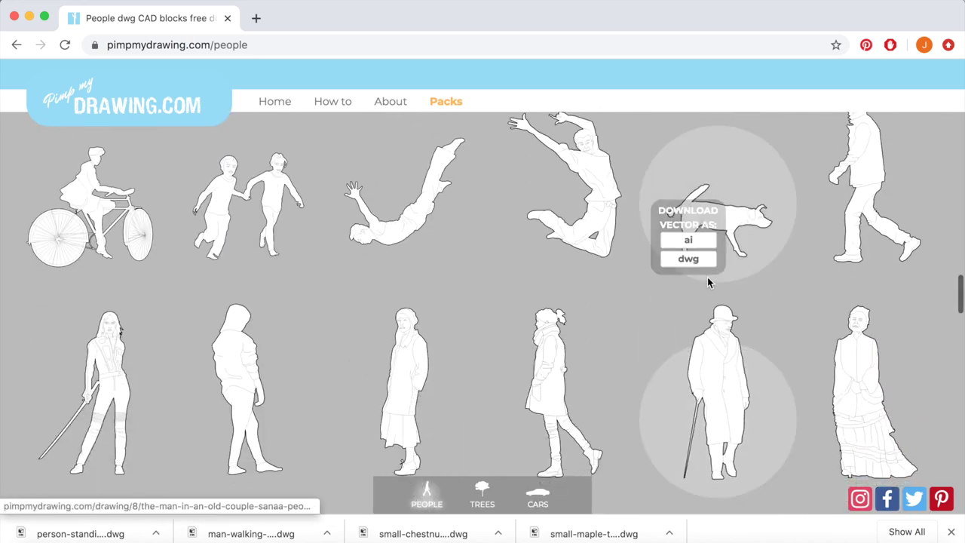
left_click(689, 259)
scroll(686, 413, "down", 5)
scroll(686, 414, "down", 10)
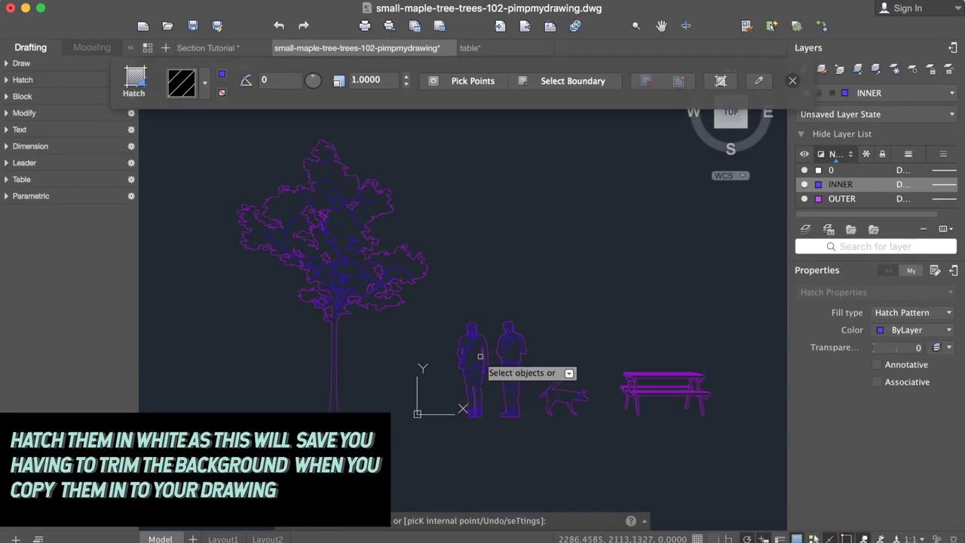
- Switch to the small maple tree drawing in AutoCAD and hatch the outline of the man with the shoulder bag
scroll(478, 325, "up", 2)
scroll(471, 358, "up", 6)
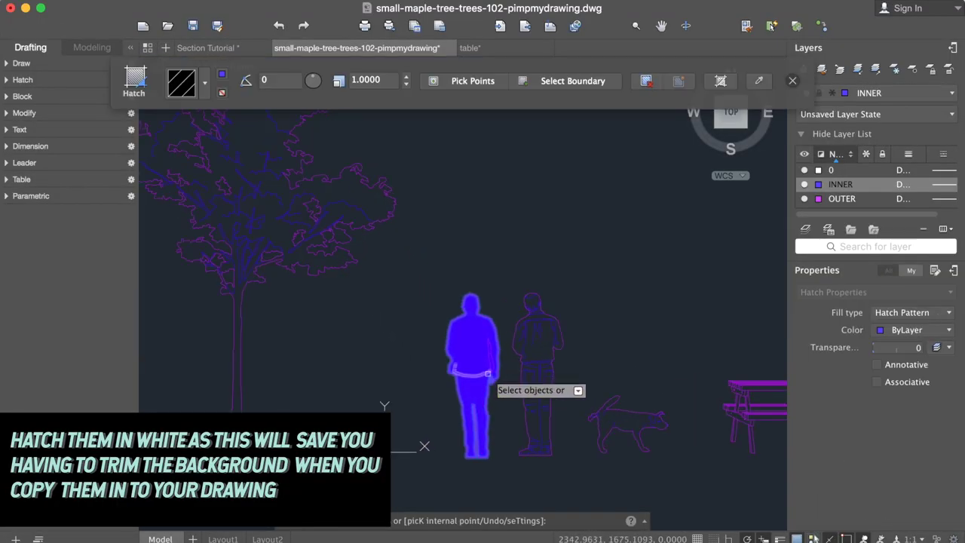
key("Return")
- Change the hatch on the man with the shoulder bag to the SOLID pattern in White
left_click(455, 339)
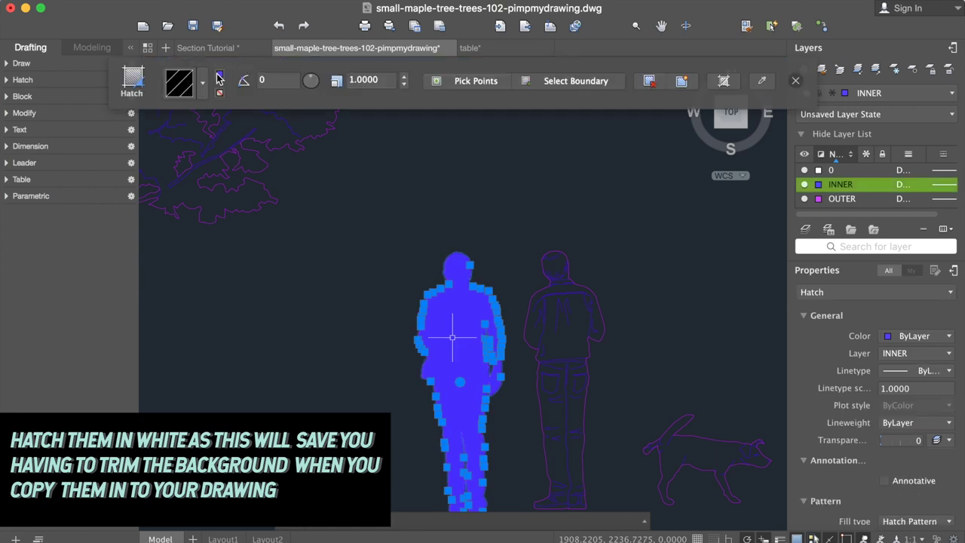
left_click(208, 80)
left_click(195, 183)
left_click(207, 80)
left_click(199, 143)
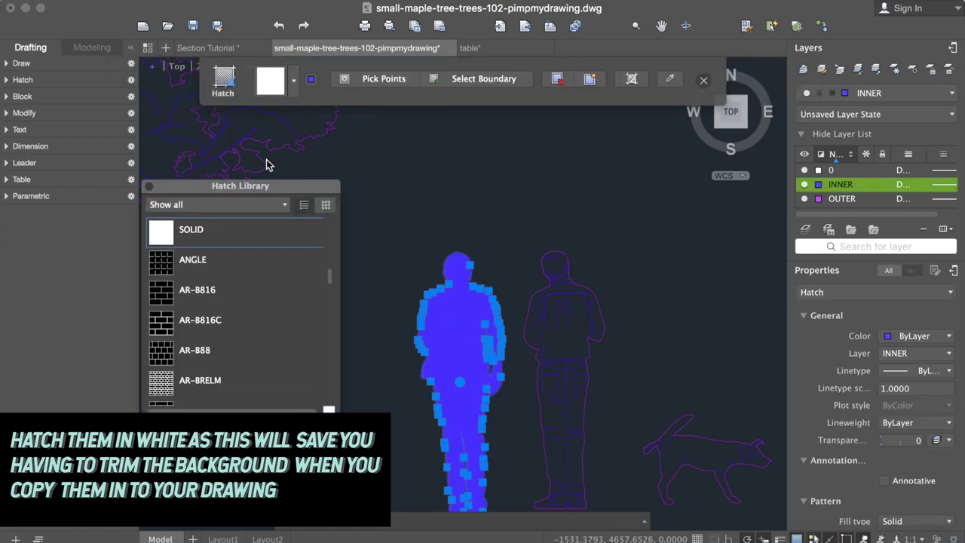
left_click(310, 80)
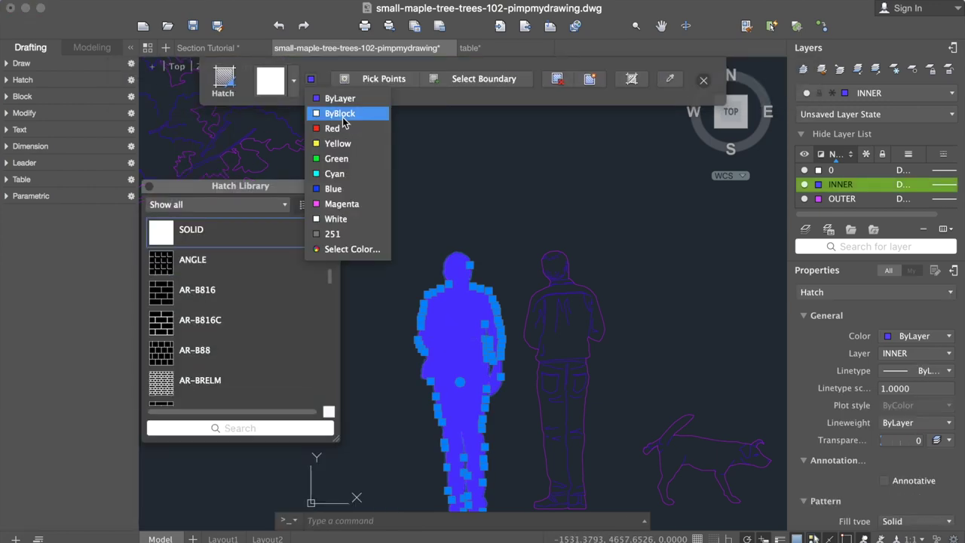
left_click(332, 220)
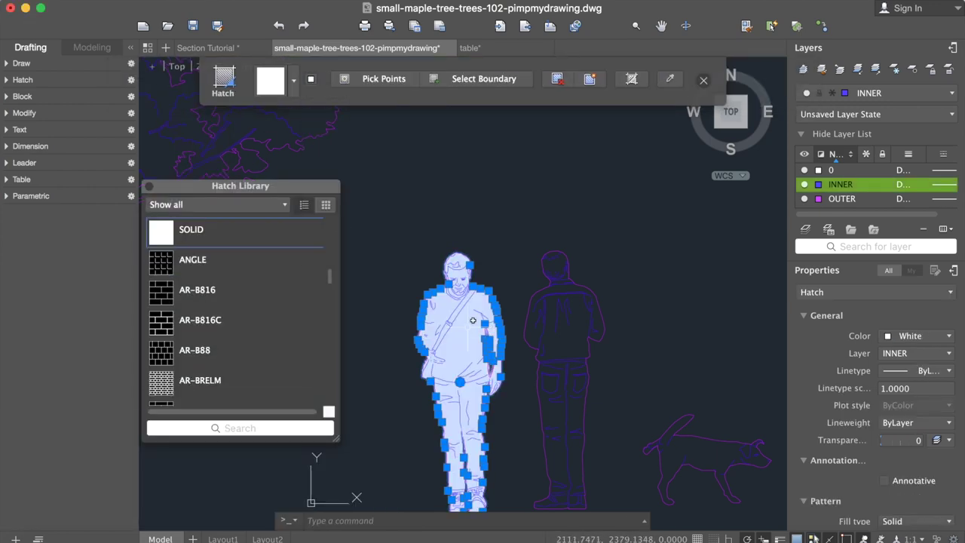
- Send the white hatch behind the linework of the man with the shoulder bag
right_click(468, 332)
mouse_move(528, 408)
left_click(695, 426)
- Hatch the outline of the man seen from behind and match its properties to the first man's white hatch
type("h")
key("Return")
left_click(604, 322)
key("Return")
type("ma")
key("Return")
left_click(452, 328)
left_click(575, 370)
key("Return")
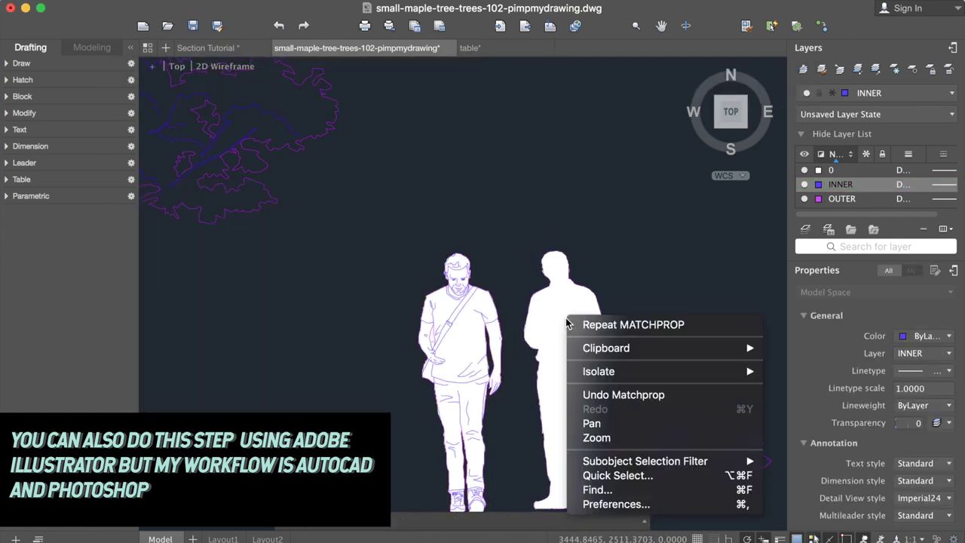
- Send the white hatch behind the linework of the man seen from behind
left_click(553, 303)
right_click(554, 308)
mouse_move(588, 407)
left_click(845, 423)
- Hatch the dog's outline and match its properties to the white hatch of the man seen from behind
type("h")
key("Return")
left_click(708, 437)
key("Return")
type("ma")
key("Return")
left_click(562, 348)
left_click(688, 419)
key("Return")
- Send the dog's white hatch behind its linework
left_click(696, 443)
right_click(702, 445)
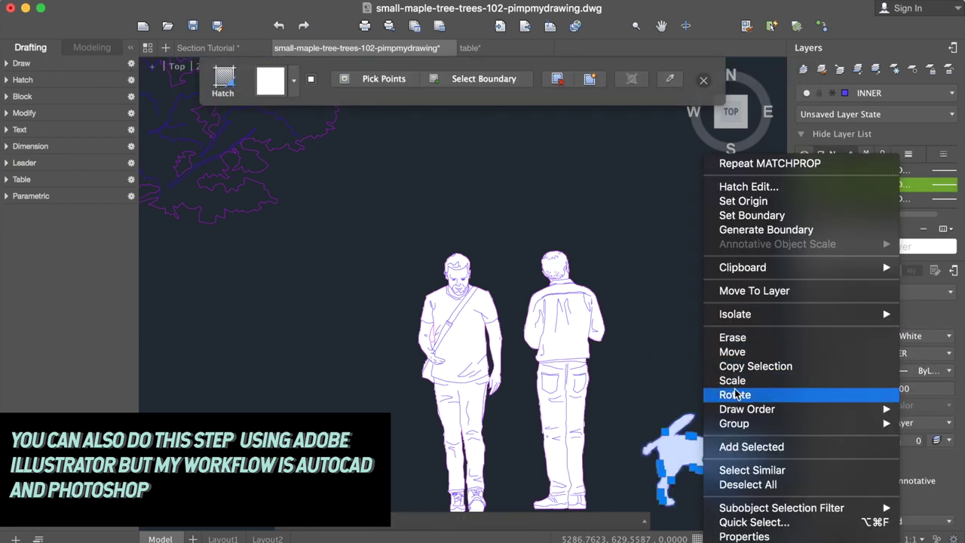
mouse_move(737, 409)
left_click(633, 425)
scroll(643, 387, "down", 3)
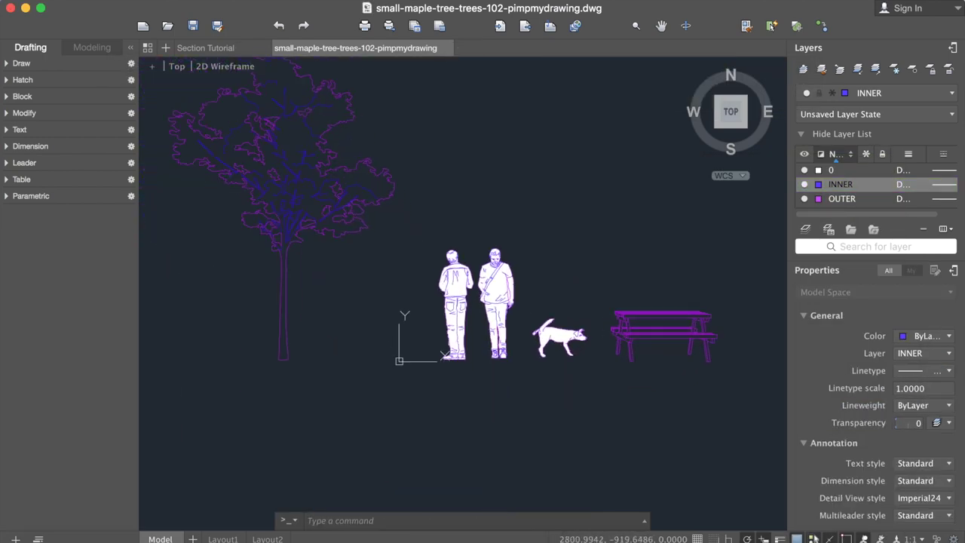
- Turn the man seen from behind into a block named Guy
left_click(355, 150)
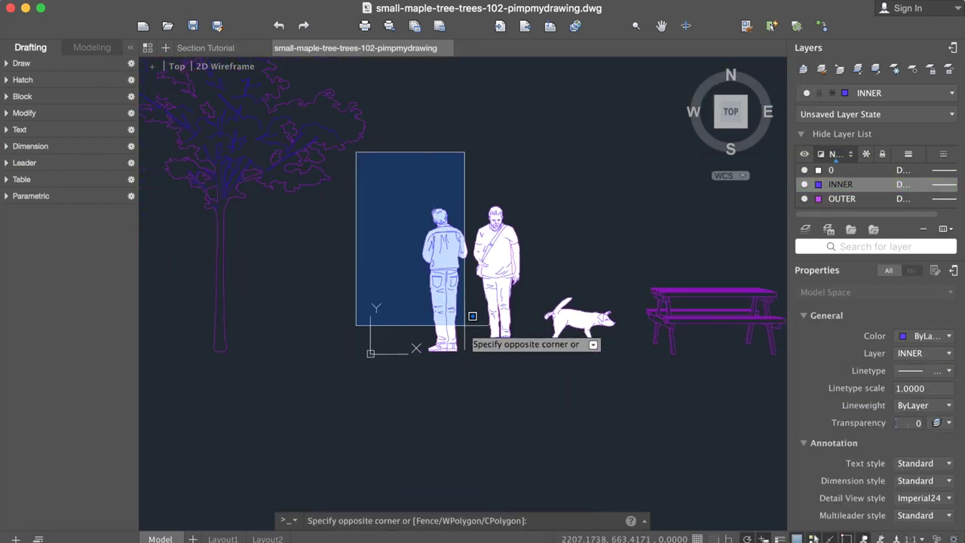
left_click(481, 386)
type("block")
key("Return")
type("Guy")
key("Return")
- Turn the man with the shoulder bag into another block, entering Guy as its name
left_click(532, 369)
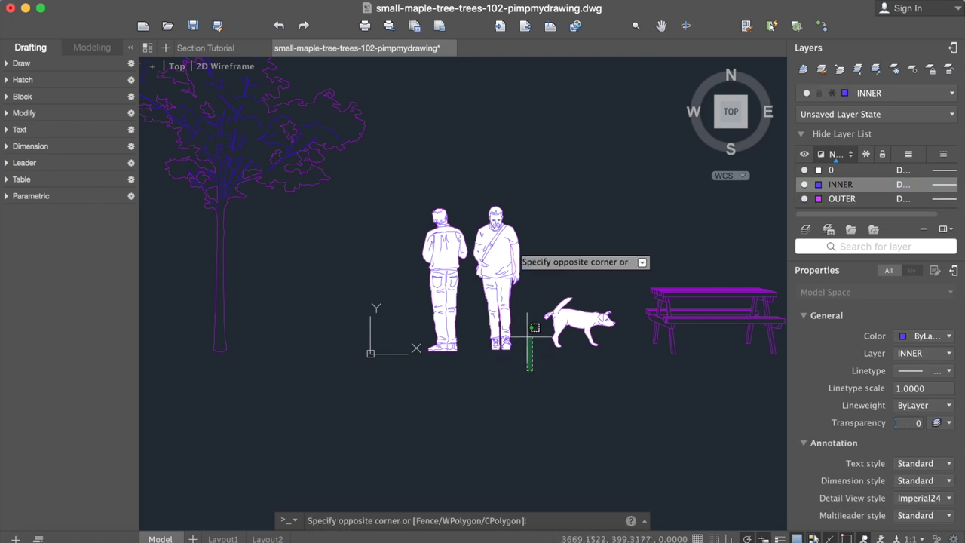
left_click(469, 169)
type("block")
key("Return")
type("Guy")
key("Return")
- Turn the hatched dog into a block named Dog
left_click(597, 348)
left_click(631, 360)
left_click(530, 268)
type("block")
key("Return")
type("Dog")
key("Return")
- Turn the picnic table into a block named Bench
left_click(771, 363)
left_click(603, 249)
type("block")
key("Return")
type("Bench")
key("Return")
- Copy the tree, both men, the dog and the bench into the Section Tutorial drawing, beside the house above the terrace
scroll(657, 351, "down", 2)
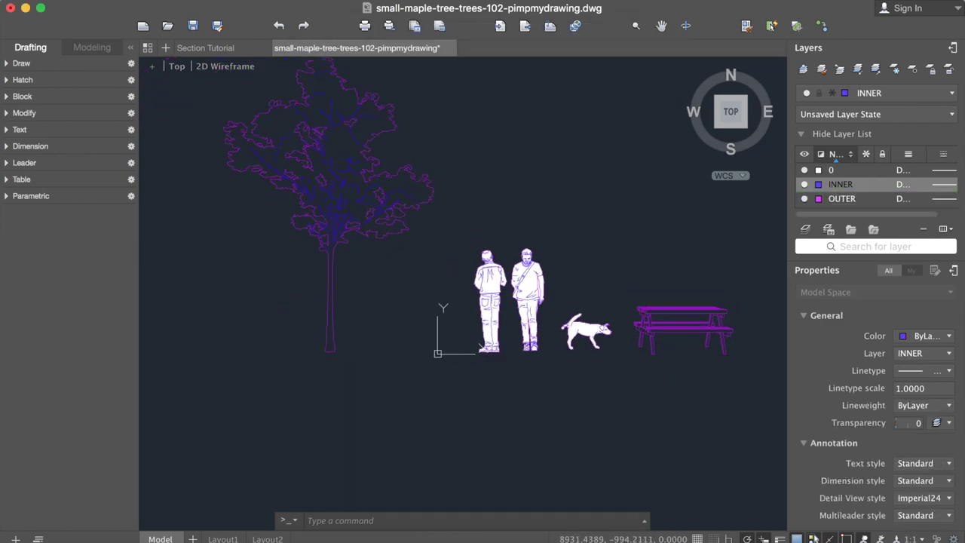
left_click(704, 382)
scroll(450, 268, "down", 2)
left_click(232, 74)
key("super+c")
left_click(201, 47)
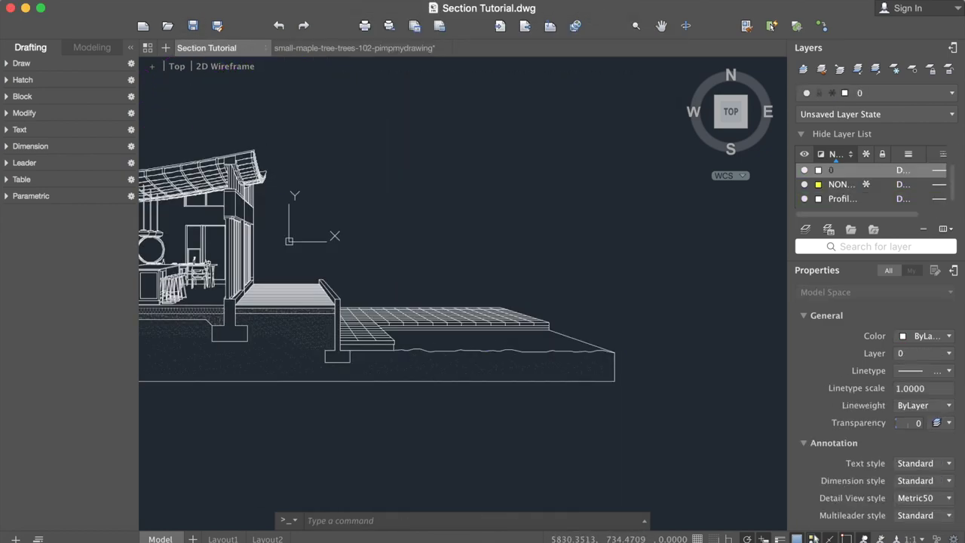
key("super+v")
left_click(434, 267)
- Move the man seen from behind onto the raised deck, standing close to the house's glazed wall
left_click(608, 233)
type("m")
key("Return")
left_click(608, 232)
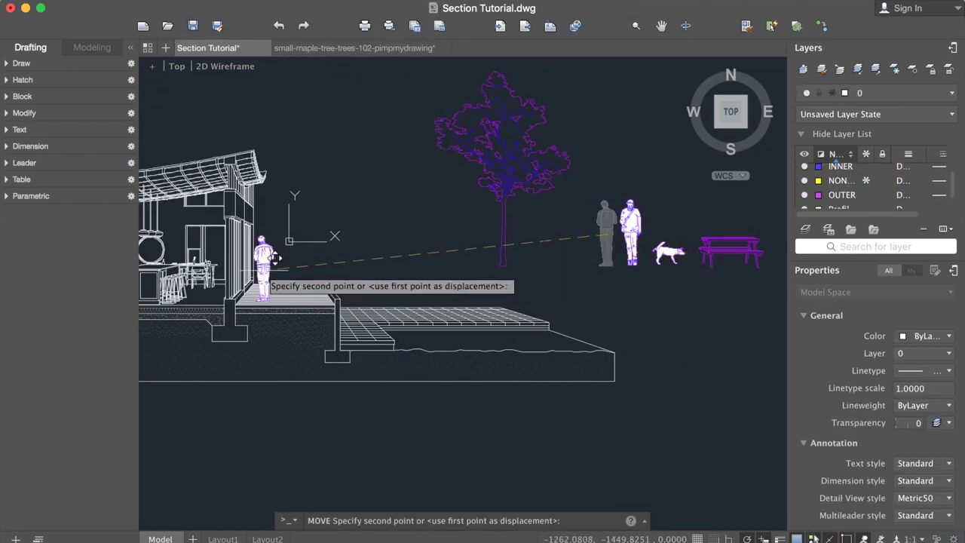
left_click(254, 276)
left_click(259, 274)
type("m")
key("Return")
left_click(411, 250)
- Move the man with the shoulder bag onto the lower terrace, just beyond the deck's retaining wall
left_click(628, 229)
type("m")
key("Return")
left_click(622, 228)
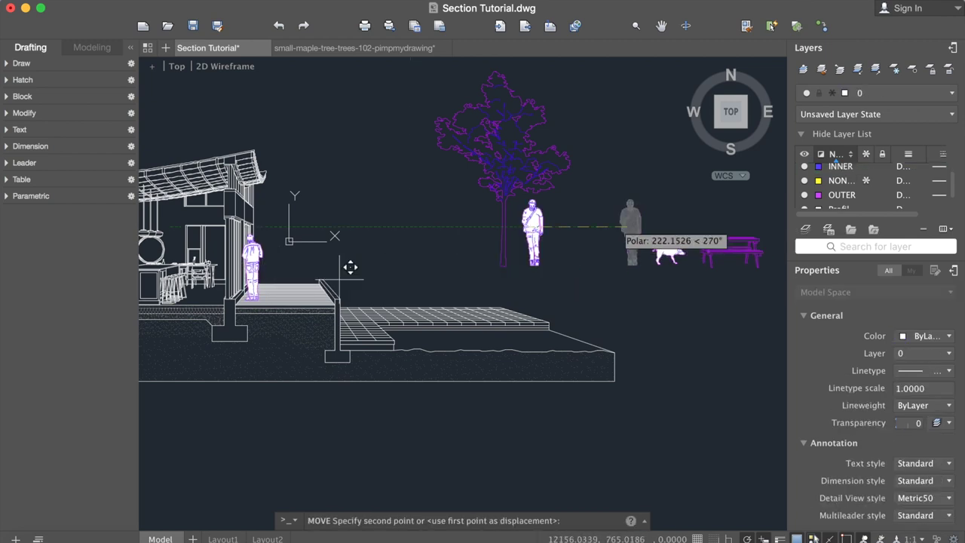
left_click(355, 308)
left_click(354, 301)
key("m")
key("Return")
left_click(357, 202)
left_click(357, 194)
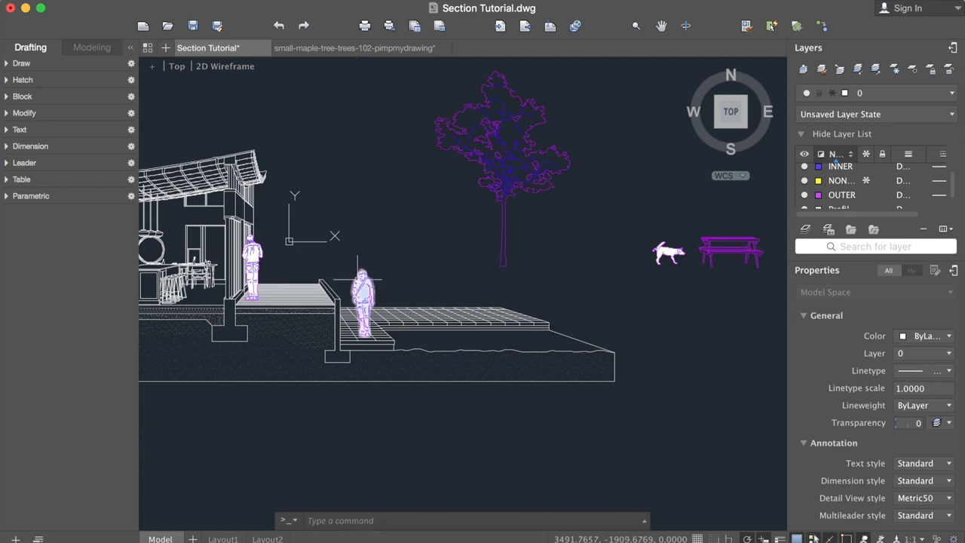
- Fine-tune the positions of the man with the shoulder bag and the man on the deck
left_click(358, 279)
type("m")
key("Return")
left_click(386, 244)
key("Return")
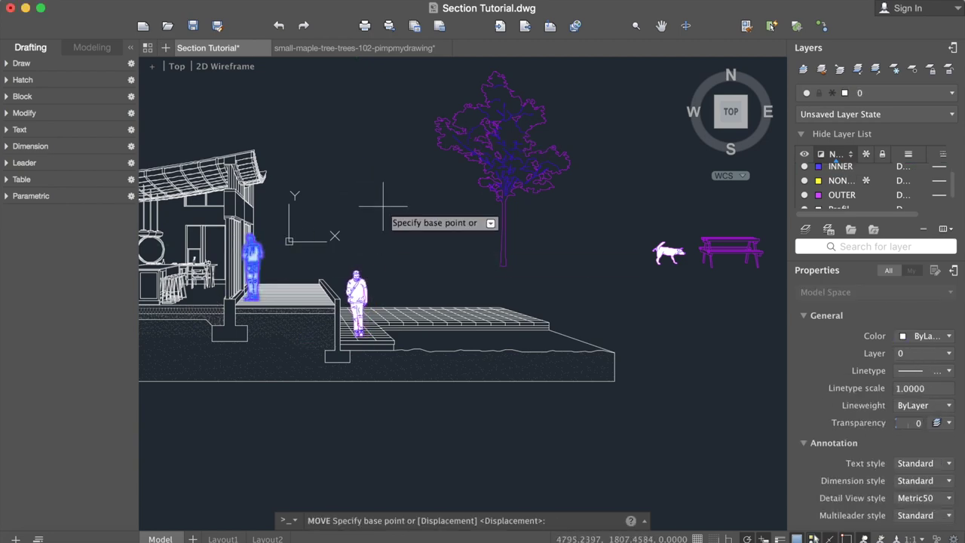
- Move the tree so its trunk stands on the ground in front of the paved terrace
left_click(605, 263)
left_click(409, 77)
type("m")
key("Return")
left_click(544, 173)
left_click(500, 244)
left_click(572, 254)
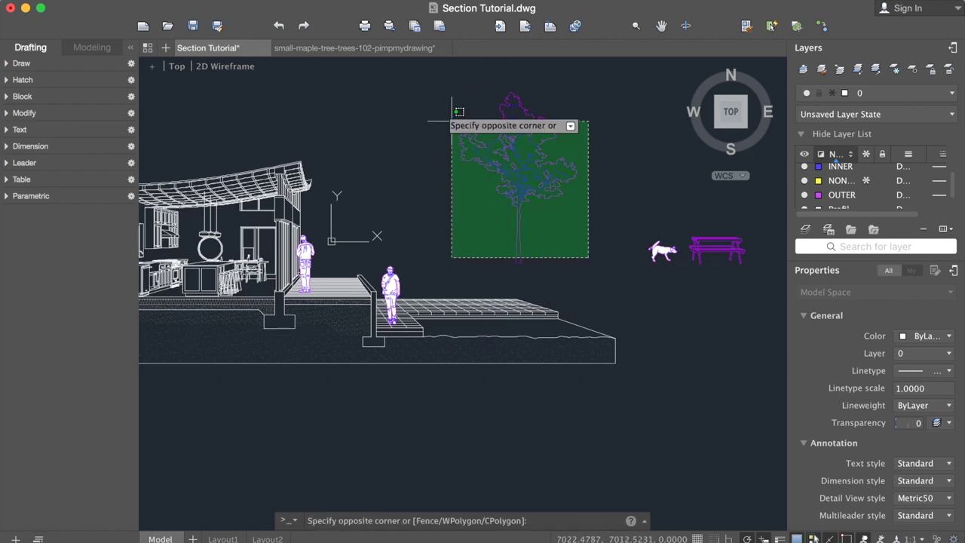
left_click(452, 100)
type("m")
key("Return")
left_click(555, 183)
left_click(506, 250)
- Move the dog onto the ground at the base of the tree trunk
left_click(666, 249)
type("m")
key("Return")
left_click(665, 253)
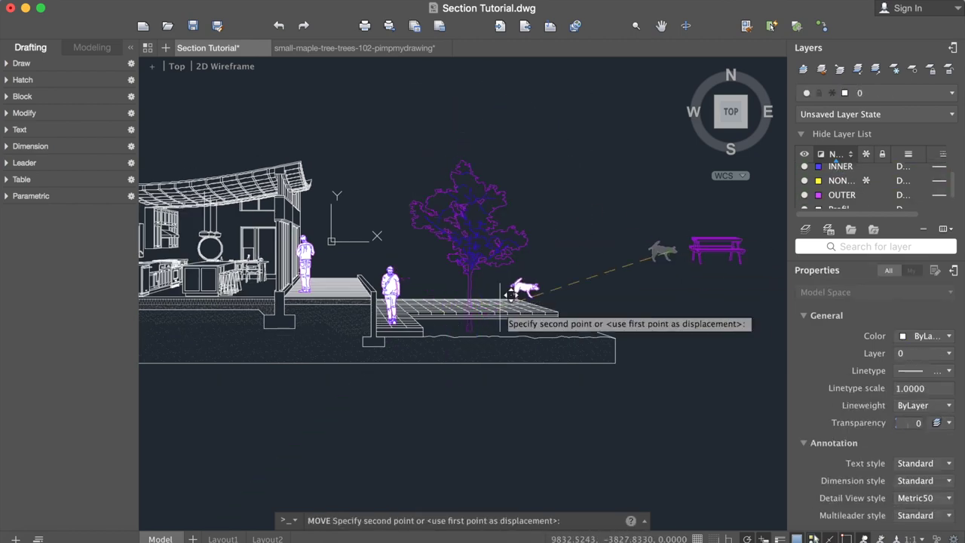
left_click(488, 325)
- Change the dog's draw order so it sits in front of the tree
scroll(491, 319, "up", 3)
type("m")
key("Return")
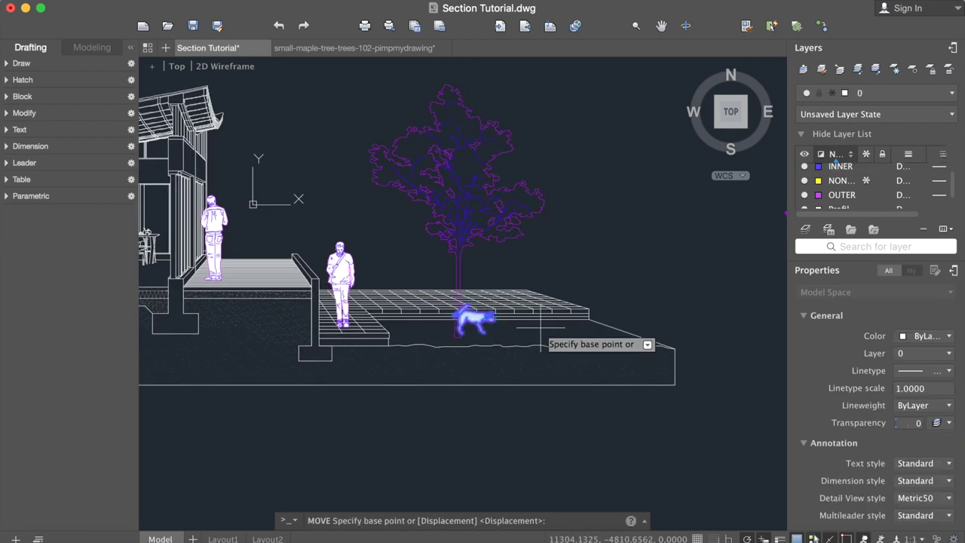
key("Escape")
right_click(480, 324)
mouse_move(648, 409)
left_click(701, 410)
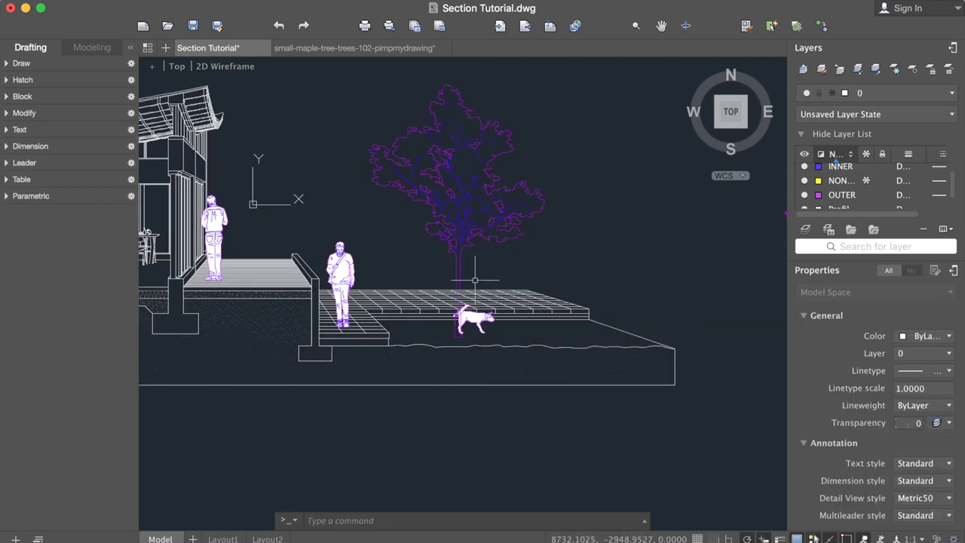
- Move the picnic table onto the paved terrace, between the man with the shoulder bag and the tree
scroll(469, 279, "down", 3)
left_click(686, 239)
type("m")
key("Return")
left_click(689, 253)
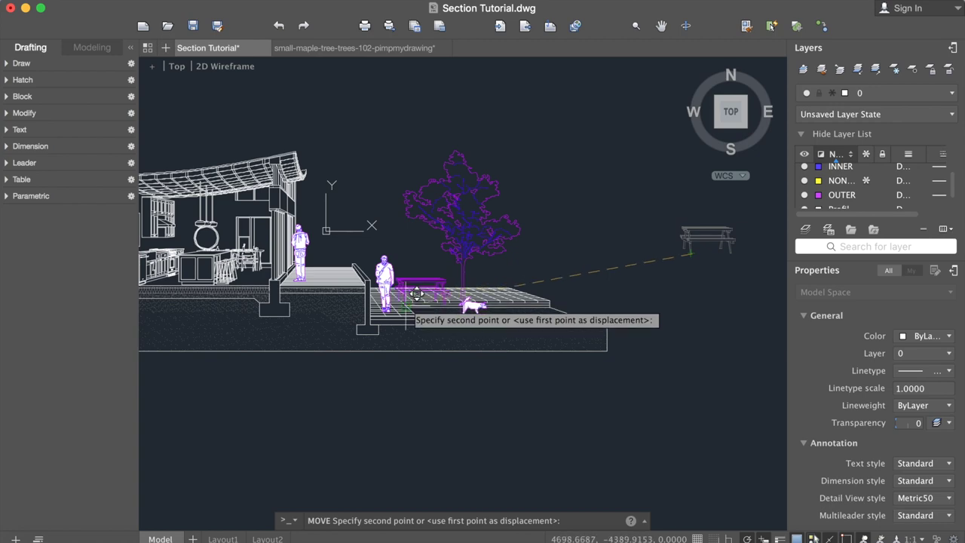
left_click(411, 288)
type("m")
key("Return")
scroll(407, 246, "up", 10)
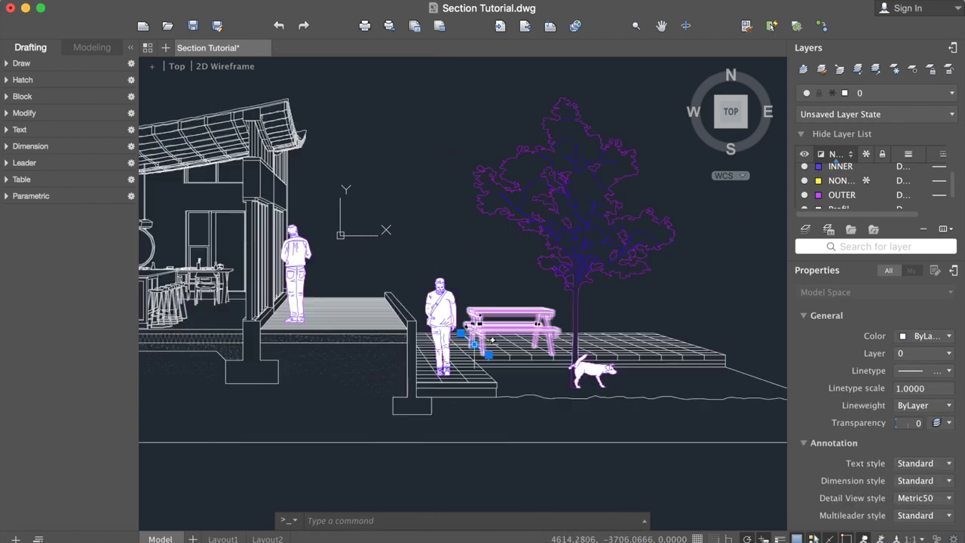
scroll(490, 354, "up", 4)
type("tr")
key("Return")
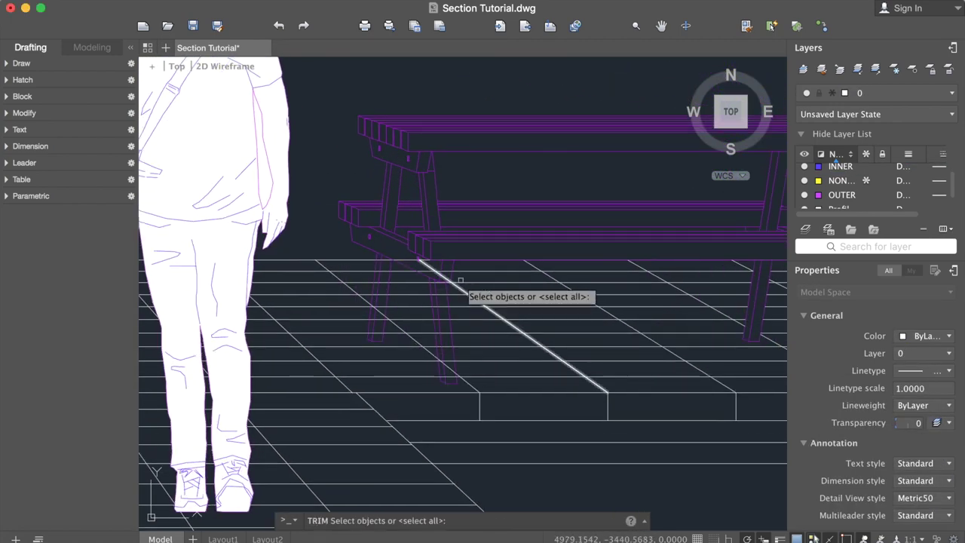
scroll(450, 382, "up", 1)
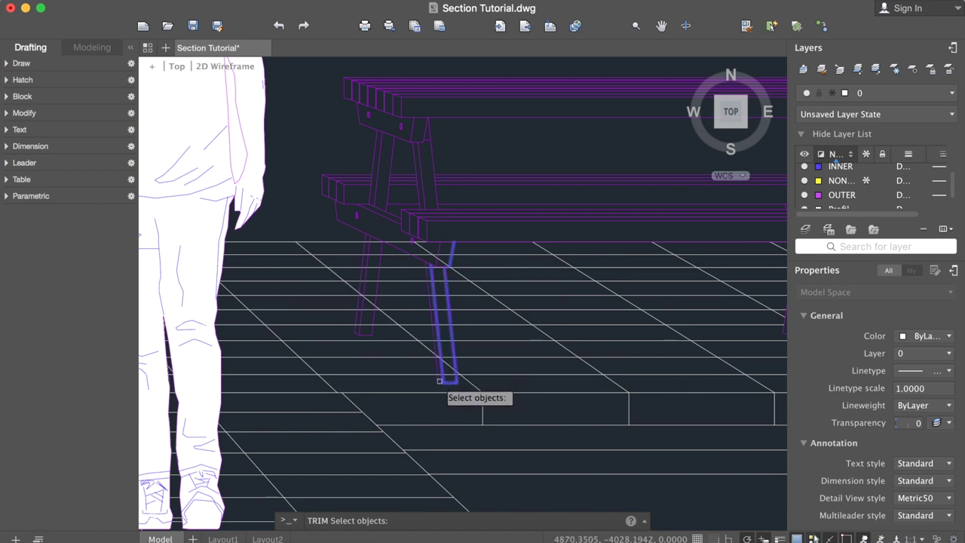
scroll(445, 385, "up", 2)
key("Escape")
- Trim the terrace paving lines inside the two picnic table legs nearest the man with the shoulder bag
type("tr")
key("Return")
left_click(448, 382)
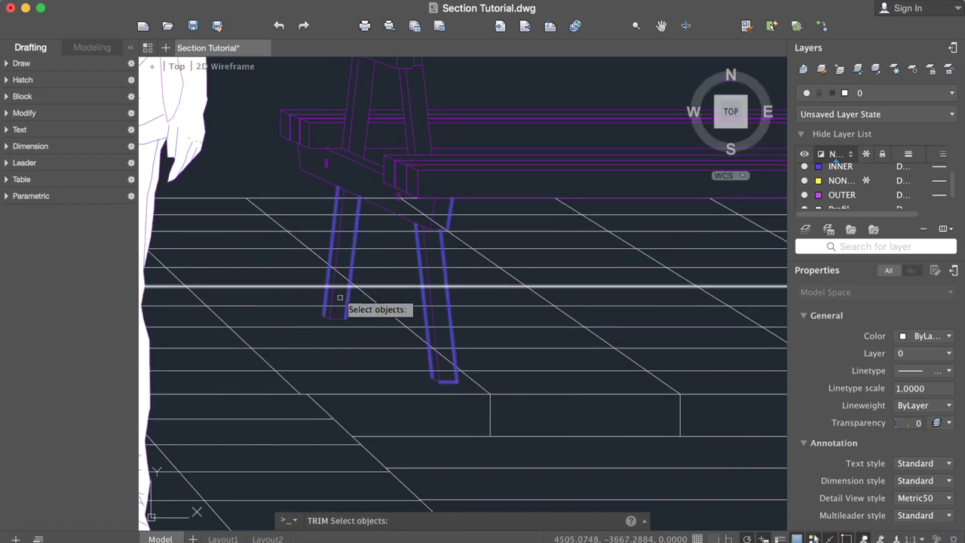
left_click(442, 375)
left_click(438, 320)
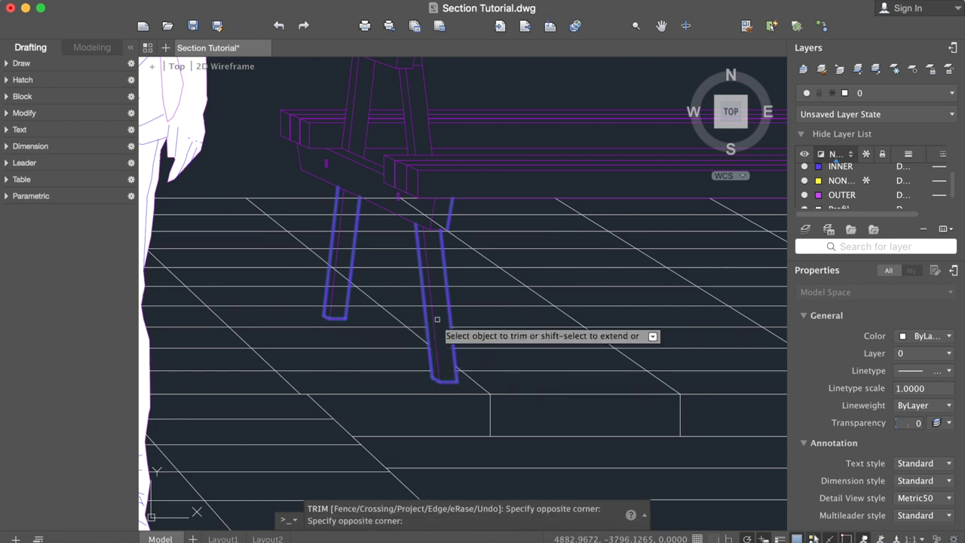
left_click(426, 234)
left_click(337, 312)
left_click(333, 254)
left_click(341, 255)
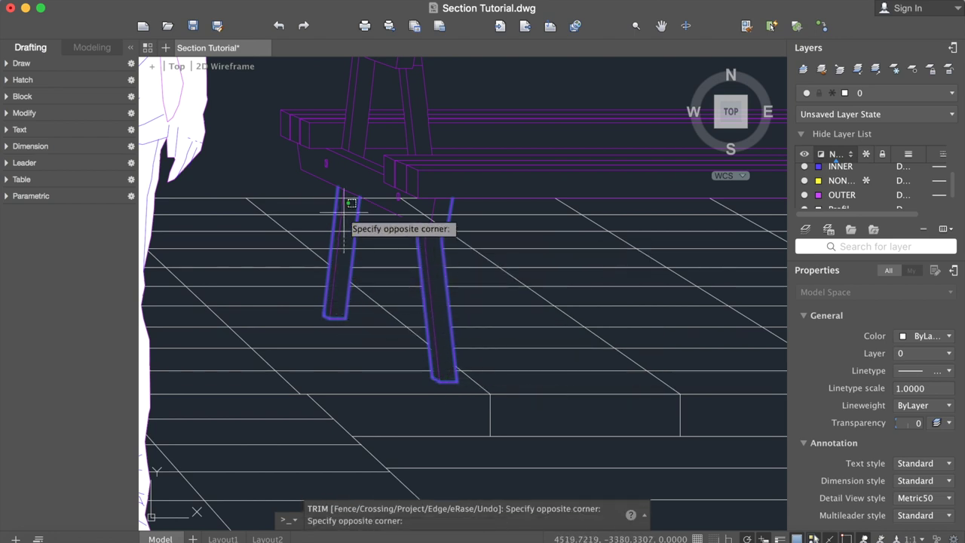
left_click(346, 208)
key("Escape")
- Trim the paving lines that run through the picnic table's sloping cross brace
left_click(389, 198)
key("Escape")
type("tr")
key("Return")
left_click(409, 220)
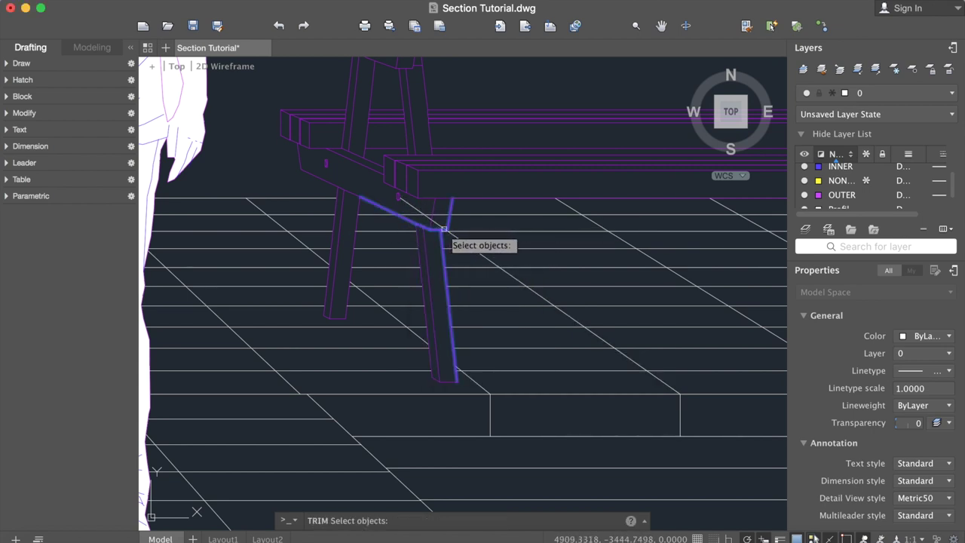
scroll(415, 268, "down", 15)
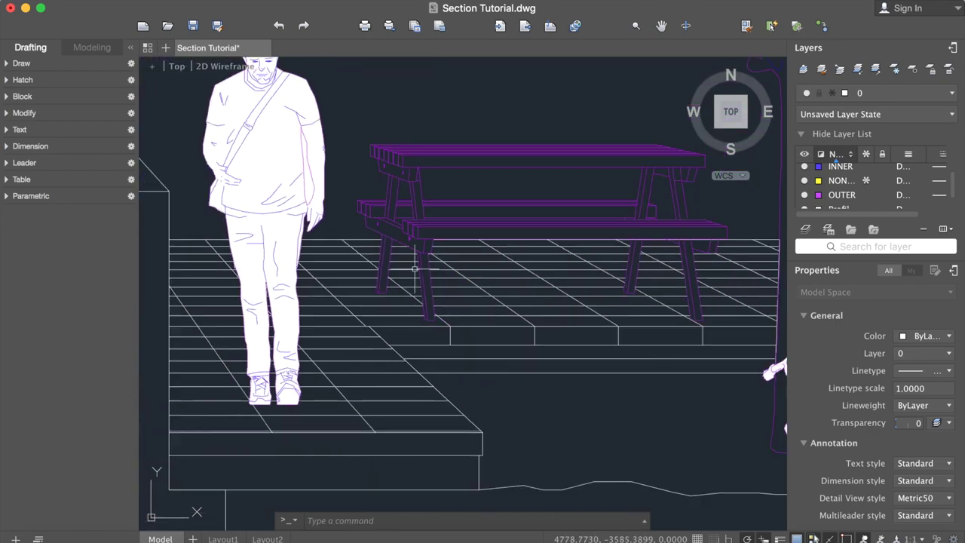
- Copy the running child from the entourage drawing onto the raised deck of the Section Tutorial drawing
left_click(376, 55)
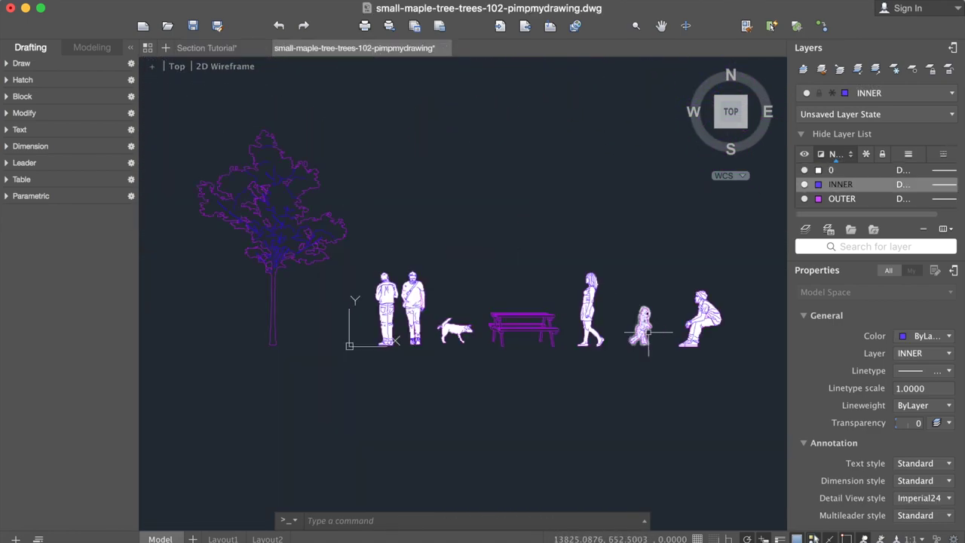
left_click(635, 324)
key("super+c")
left_click(226, 54)
key("super+v")
scroll(385, 305, "up", 4)
scroll(384, 320, "up", 2)
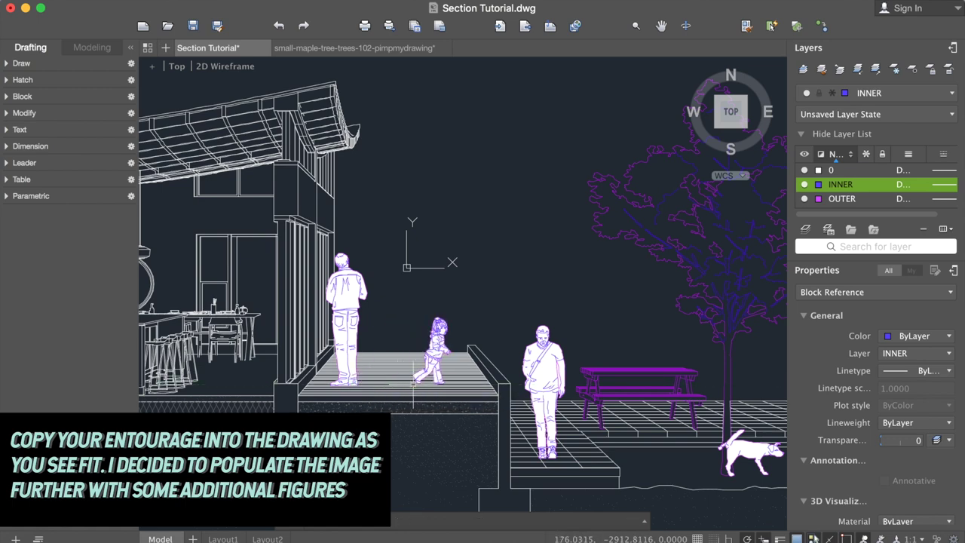
- Copy the seated figure from the entourage drawing into Section Tutorial, at the near end of the picnic table
left_click(405, 49)
left_click(693, 333)
key("super+c")
left_click(227, 50)
key("super+v")
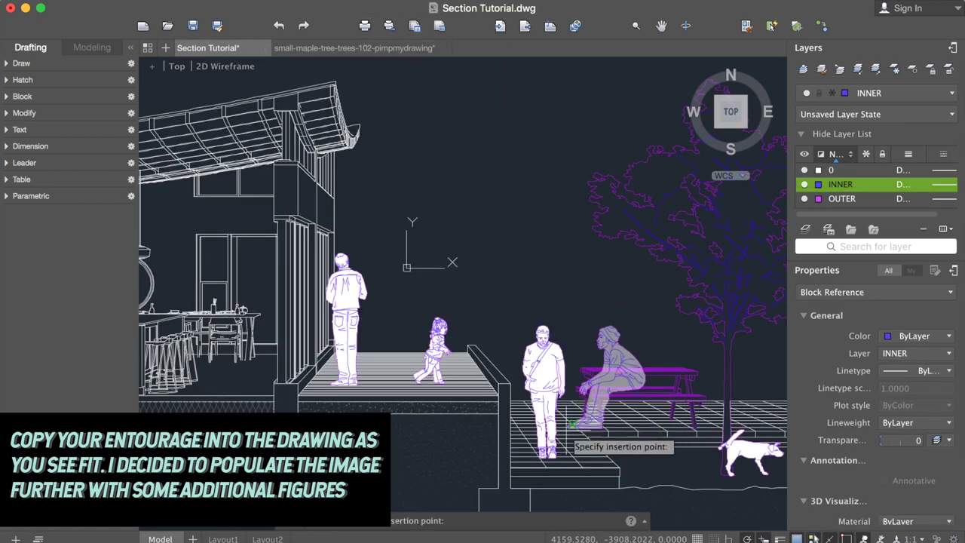
left_click(554, 437)
left_click(571, 430)
- Scale the seated figure by a factor of 0.75
type("sc")
key("Return")
left_click(611, 390)
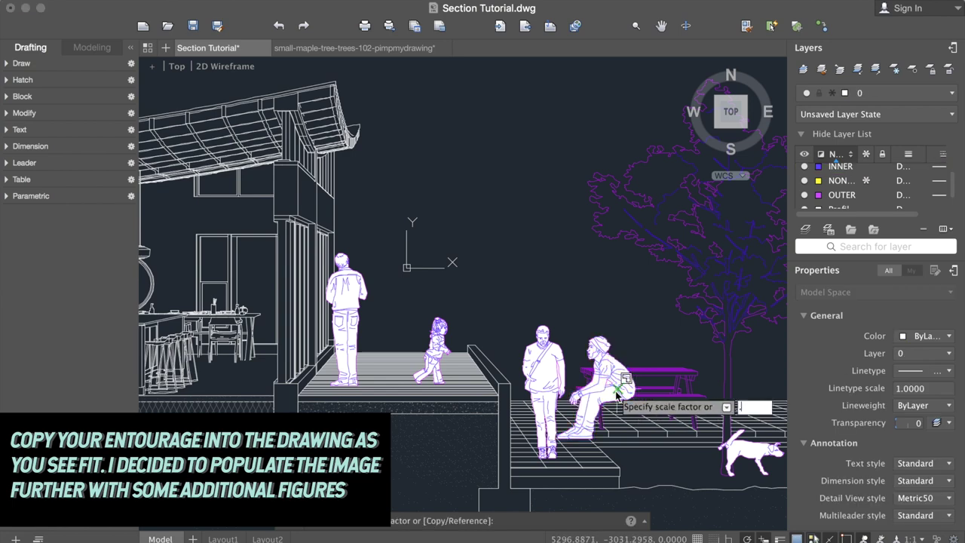
type("0.75")
key("Return")
- Move the scaled seated figure so it sits on the end of the picnic table's bench
left_click(622, 373)
type("m")
left_click(632, 279)
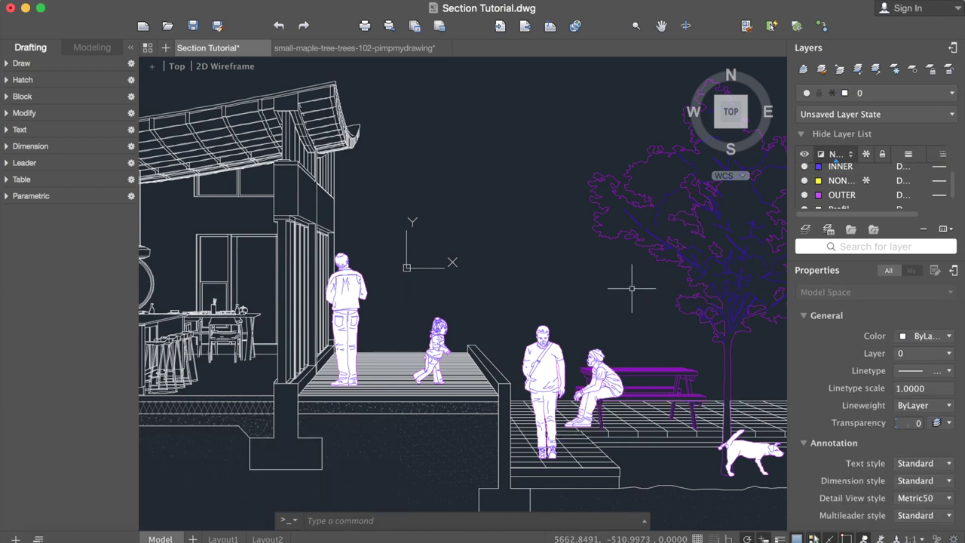
scroll(632, 292, "down", 5)
scroll(625, 316, "down", 1)
left_click(612, 341)
scroll(701, 326, "up", 4)
type("m")
key("Return")
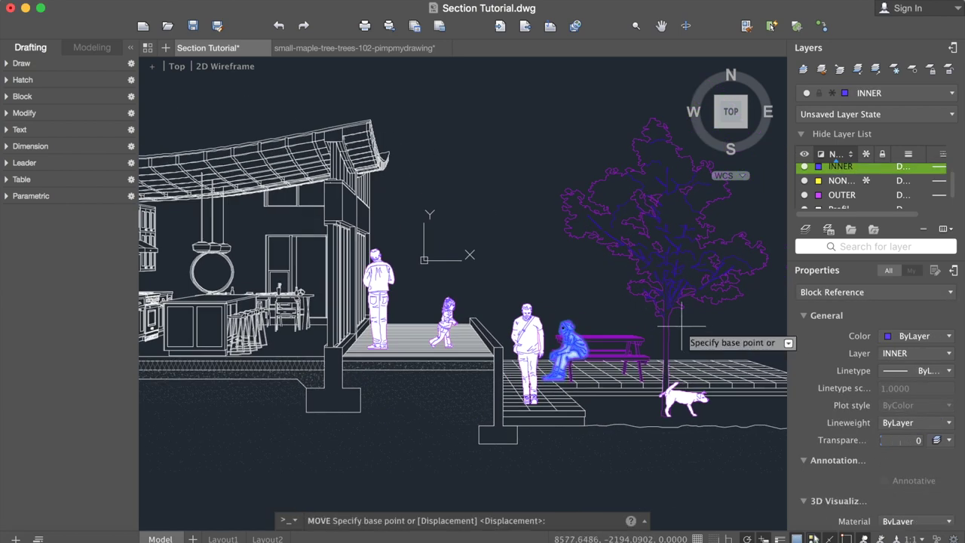
scroll(607, 301, "up", 1)
left_click(570, 285)
- Copy the walking woman from the entourage drawing into the house interior, between the kitchen stools and the glazed wall
scroll(583, 288, "down", 5)
middle_click_drag(585, 288, 553, 309)
left_click(399, 48)
left_click(599, 297)
key("super+c")
left_click(226, 48)
key("super+v")
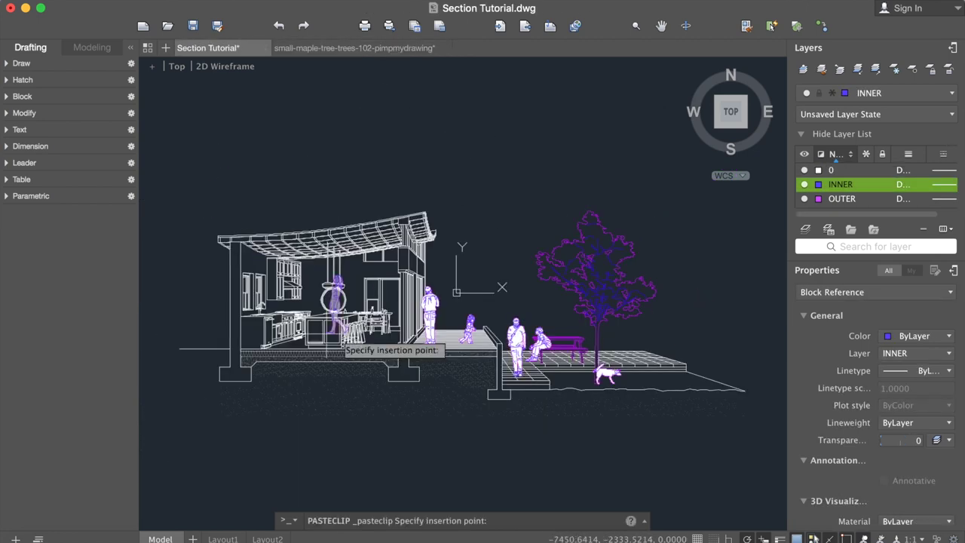
scroll(360, 343, "up", 3)
scroll(376, 343, "up", 3)
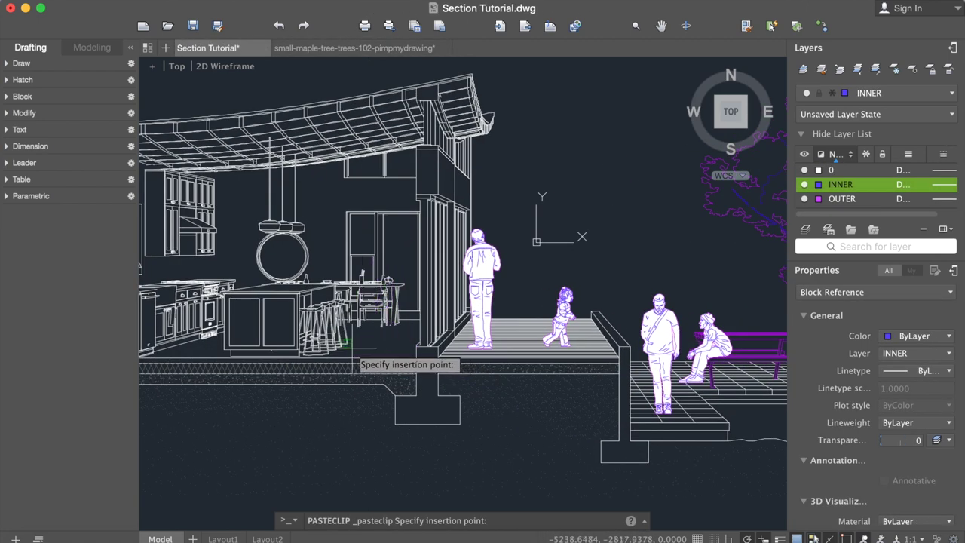
left_click(350, 346)
left_click(361, 341)
type("m")
key("Return")
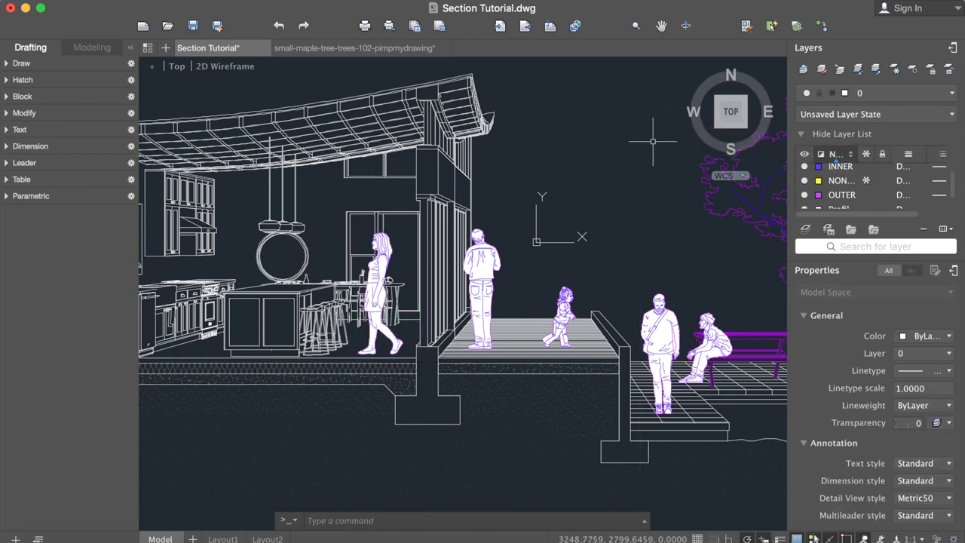
- Mirror the walking woman about a vertical line through her figure
scroll(477, 448, "down", 1)
left_click(394, 318)
type("mi")
key("Return")
left_click(383, 317)
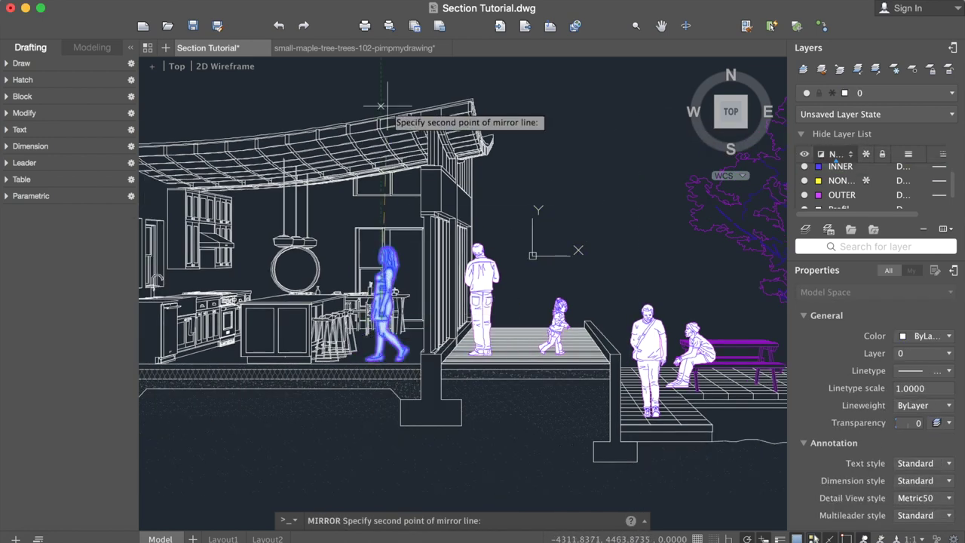
left_click(407, 102)
- Copy the small tree from the entourage drawing into Section Tutorial, at the far end of the paved terrace
scroll(457, 285, "down", 3)
left_click(354, 48)
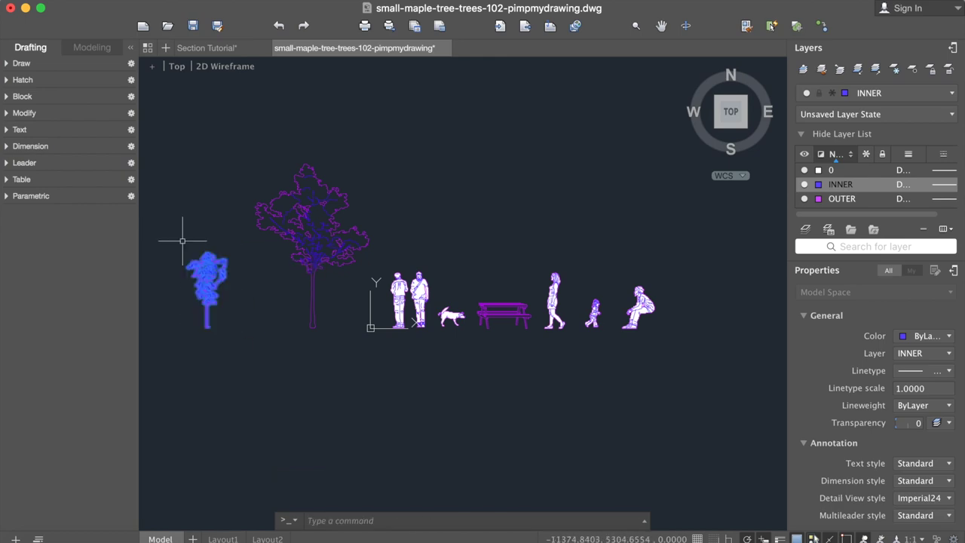
key("super+c")
left_click(206, 48)
key("super+v")
scroll(617, 383, "up", 4)
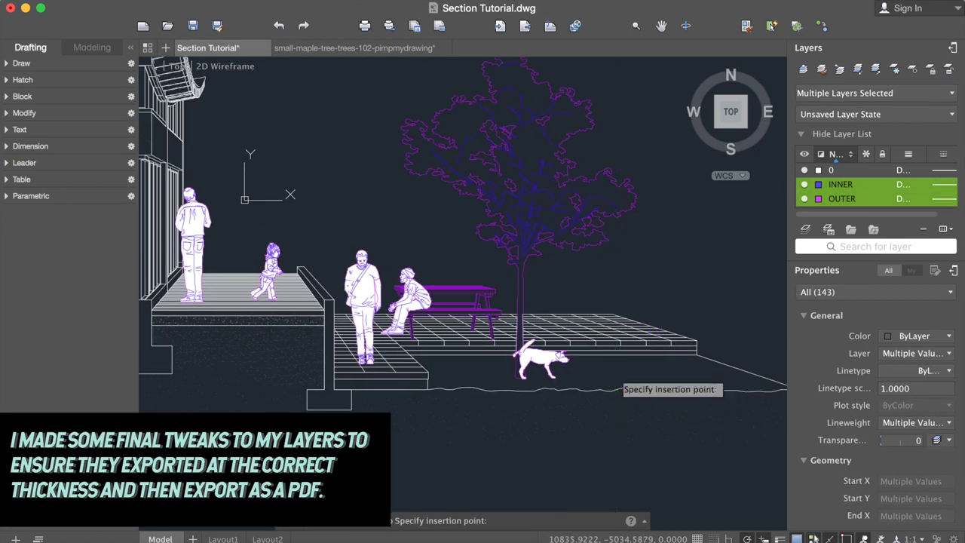
left_click(616, 373)
scroll(696, 347, "up", 1)
scroll(656, 364, "up", 6)
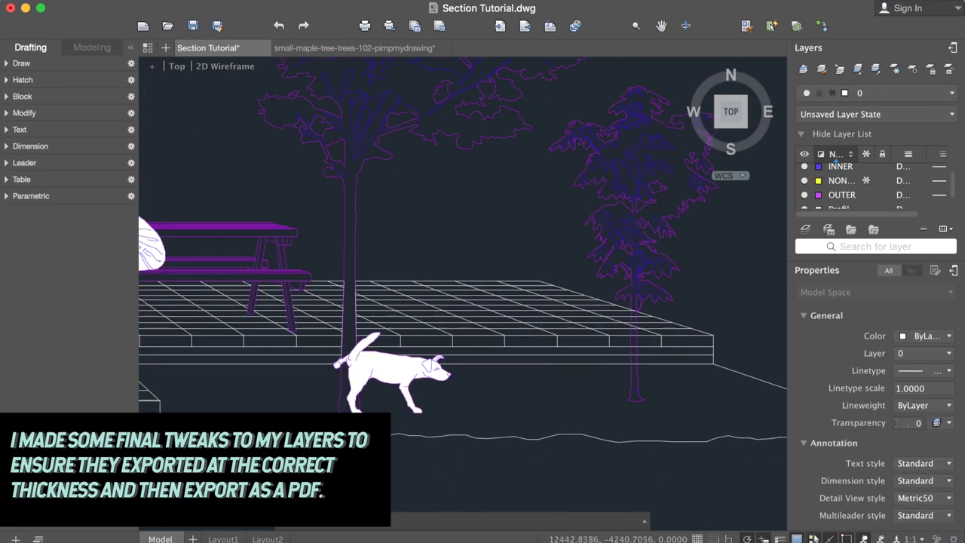
type("l")
key("Return")
scroll(638, 356, "up", 3)
scroll(632, 324, "up", 1)
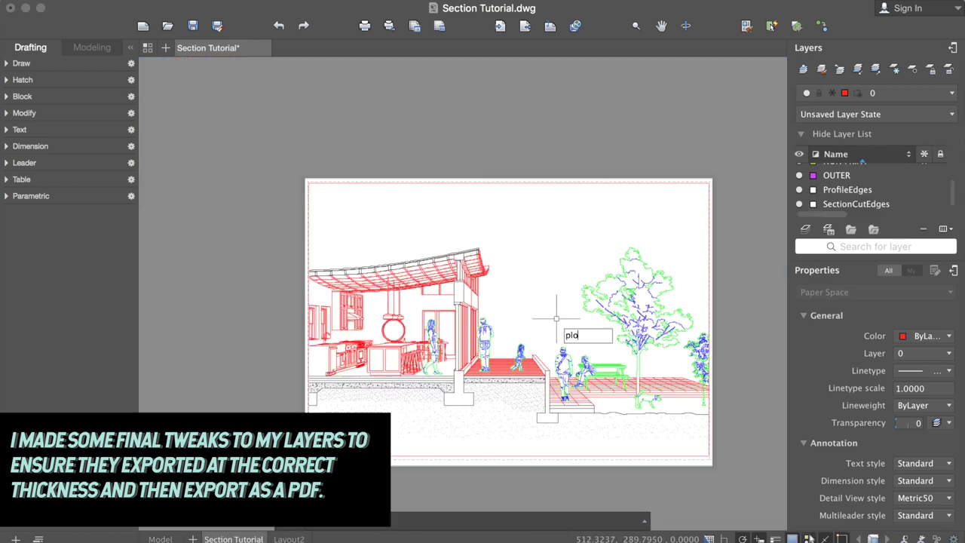
- Plot the Section Tutorial layout and save it as a PDF
key("super+p")
left_click(301, 525)
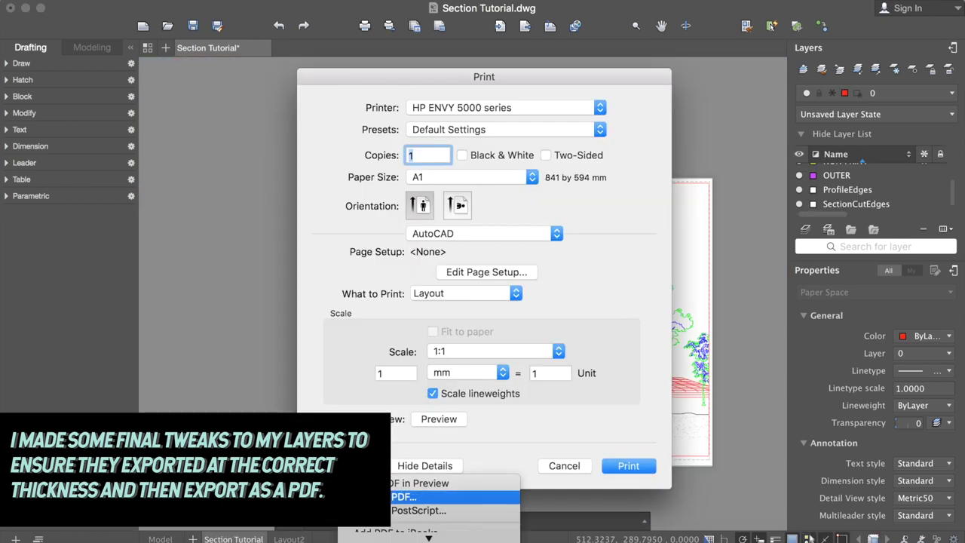
left_click(419, 508)
double_click(399, 169)
left_click(594, 113)
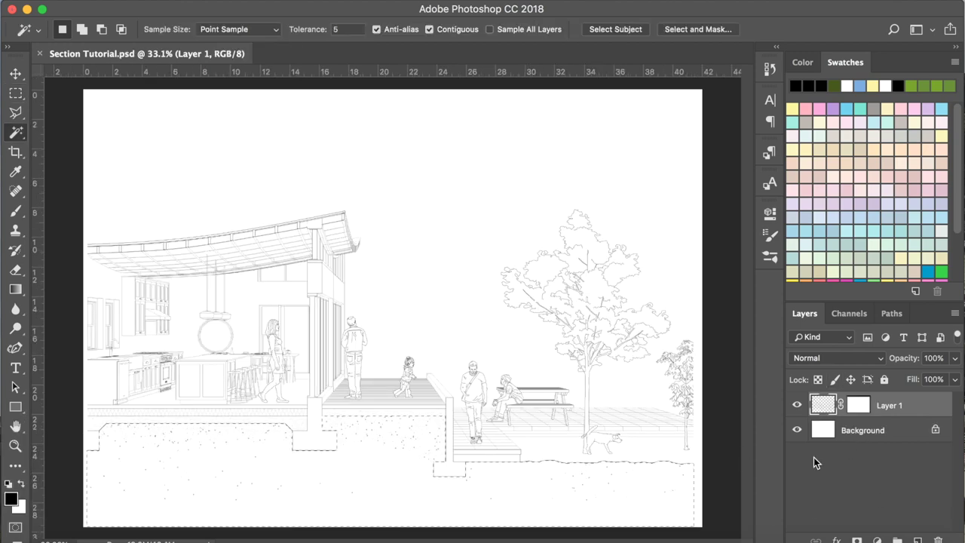
- Copy the selected soil area to its own layer and place that layer in a group named Ground Hatch
right_click(636, 490)
left_click(670, 490)
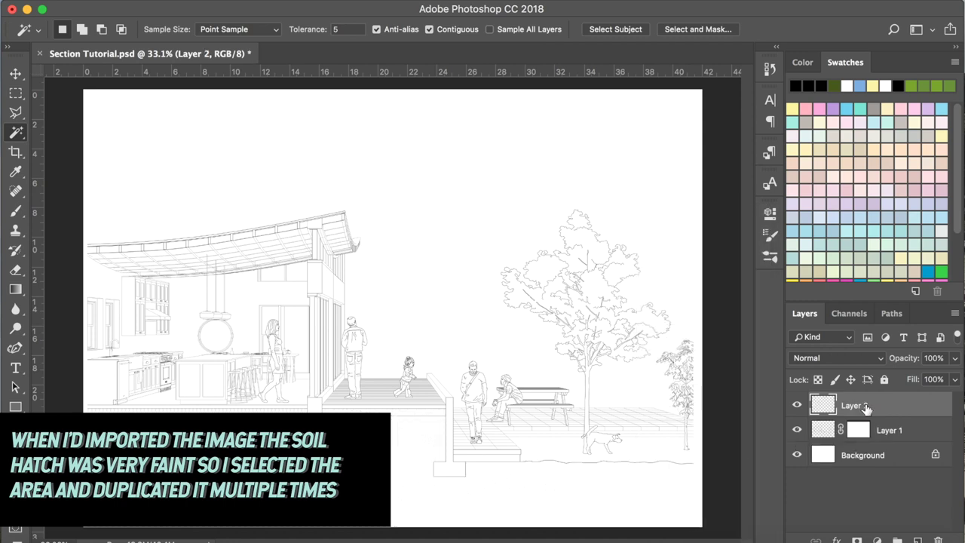
key("ctrl+g")
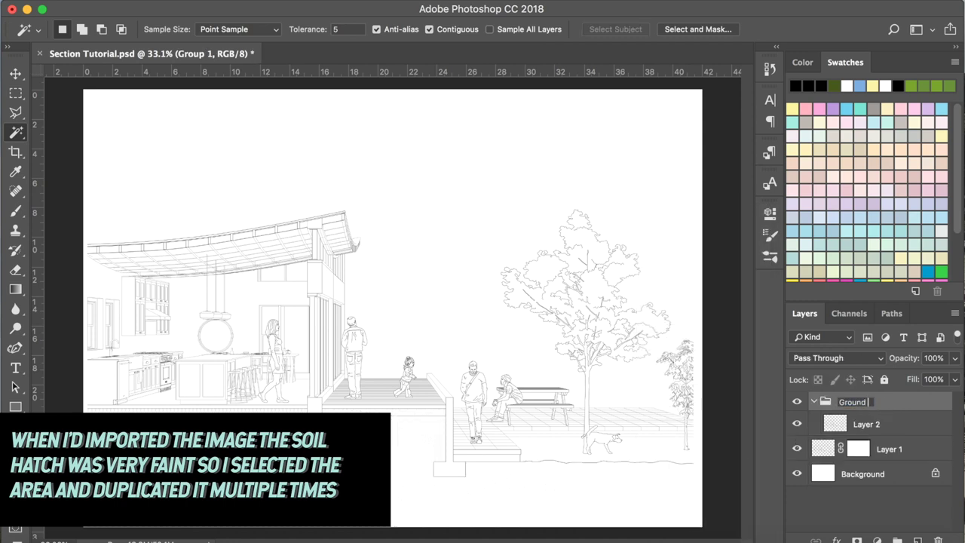
- Rename Layer 1 as Line and duplicate the soil hatch layer repeatedly, up to Layer 2 copy 13, inside Ground Hatch
double_click(890, 450)
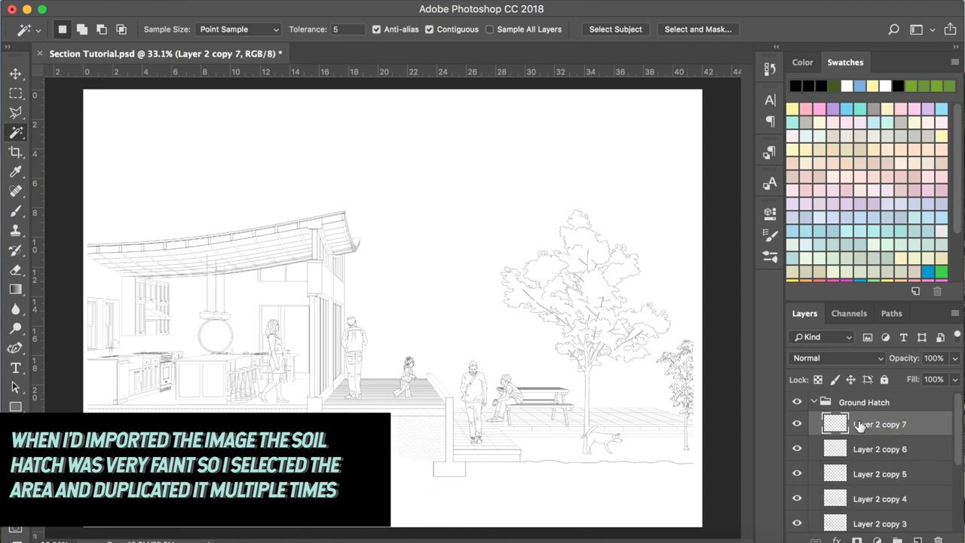
key("ctrl+j")
key("ctrl+j")
key("ctrl+j")
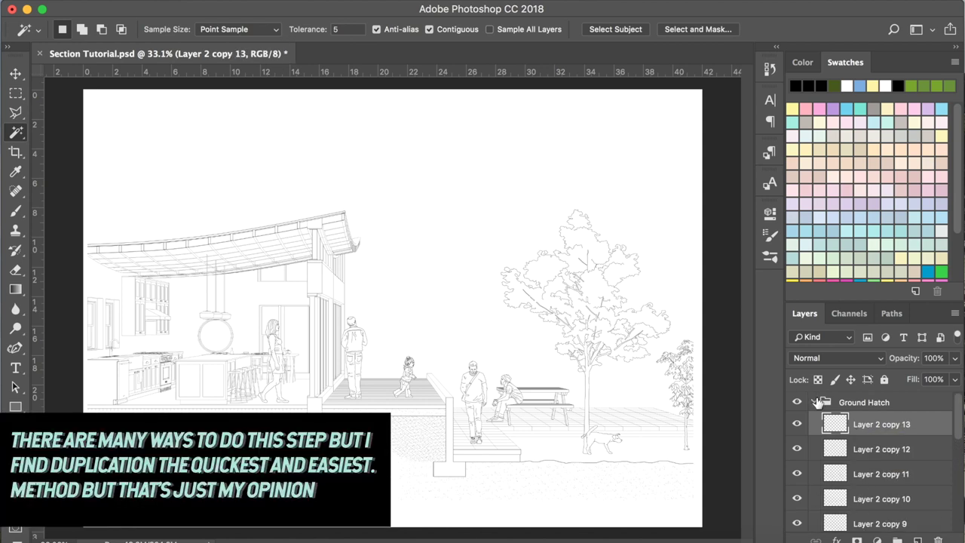
left_click(815, 402)
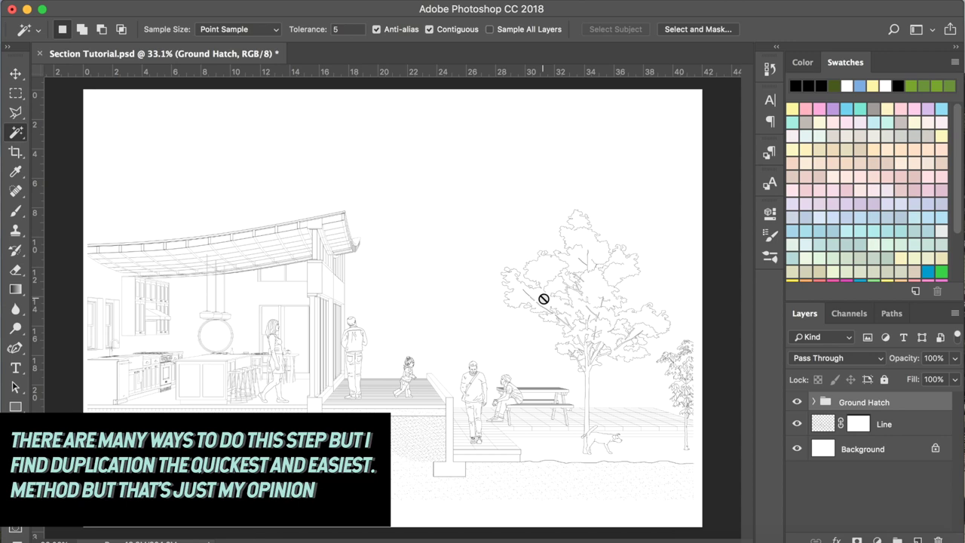
scroll(543, 299, "down", 3, "alt")
right_click(784, 541)
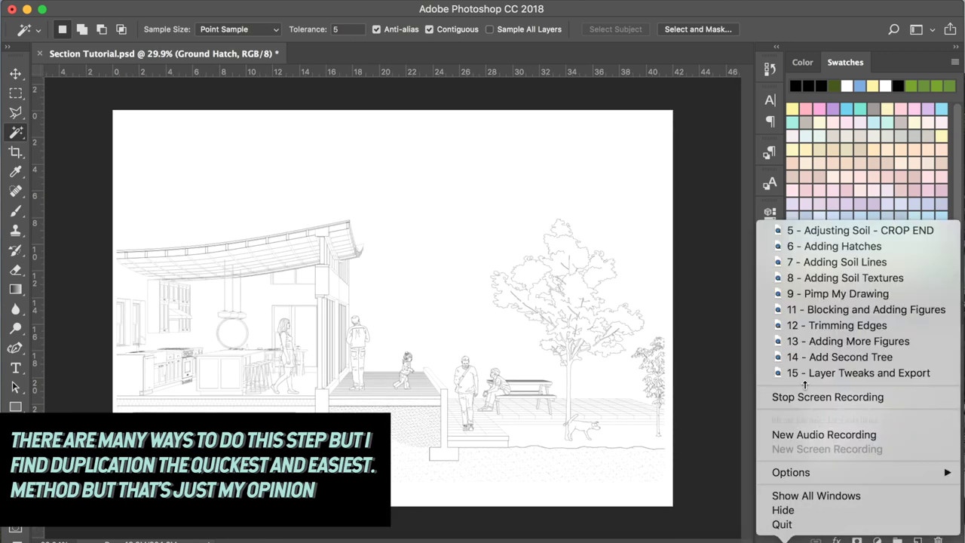
left_click(802, 397)
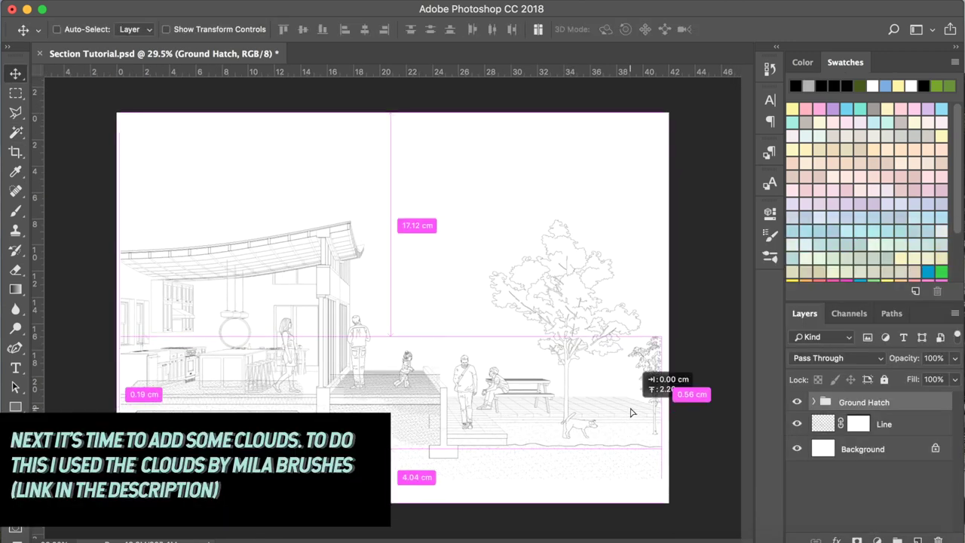
- Duplicate the Ground Hatch group about 2.2 cm higher, over the strip beneath the paved terrace, and merge the copy into one layer
left_click_drag(646, 388, 652, 450, "alt")
scroll(653, 450, "up", 2, "alt")
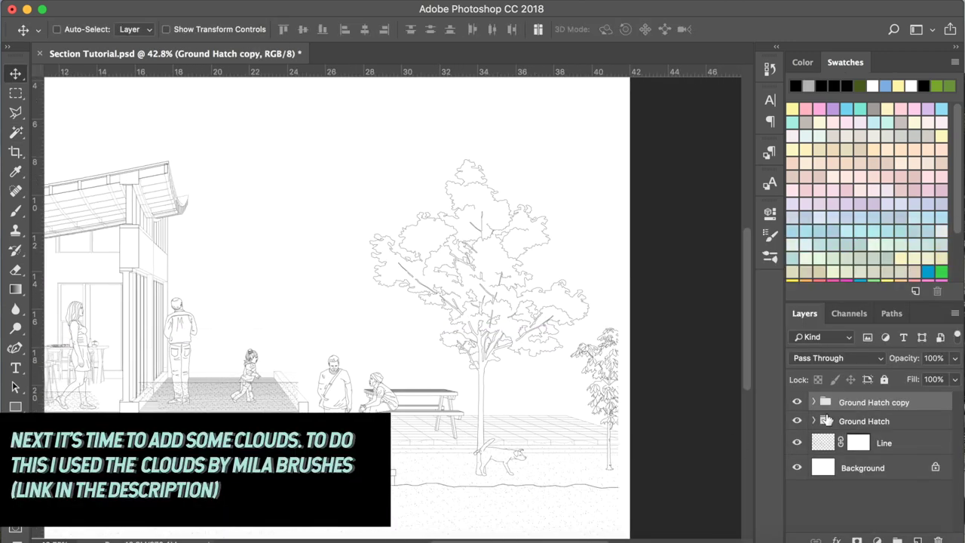
right_click(825, 420)
left_click(826, 419)
- Mask the Ground Hatch copy to the strip of soil between the terrace paving and the ground line
left_click(877, 451)
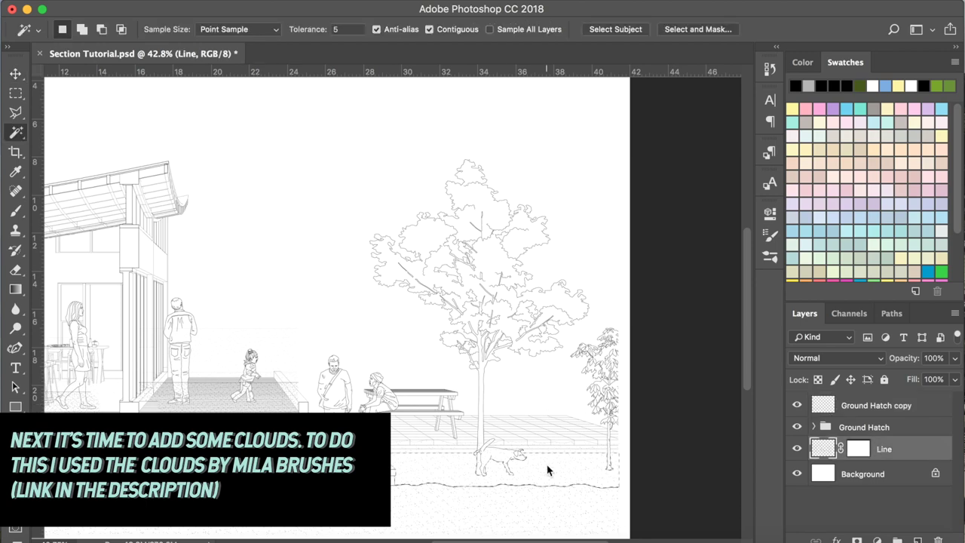
left_click(835, 403)
left_click(857, 540)
scroll(554, 415, "down", 4, "alt")
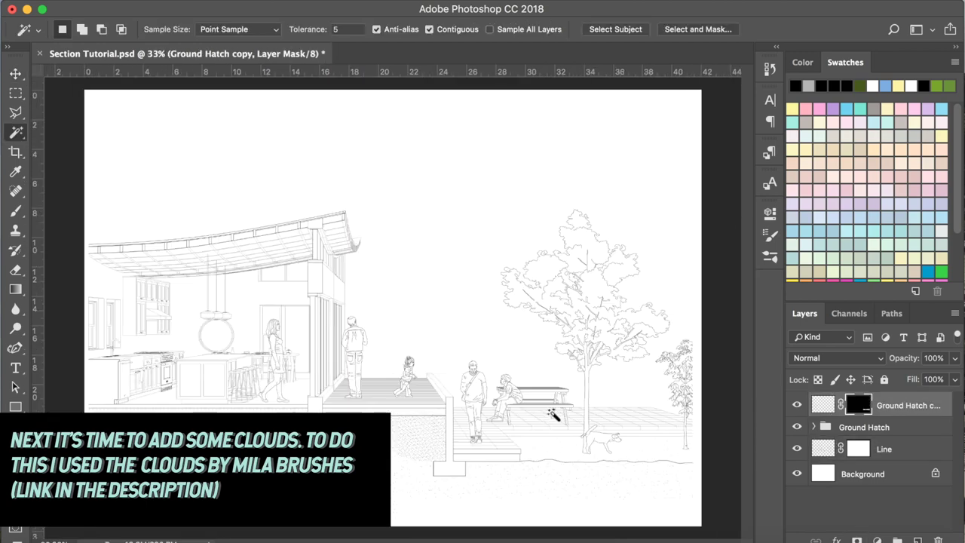
left_click(851, 525)
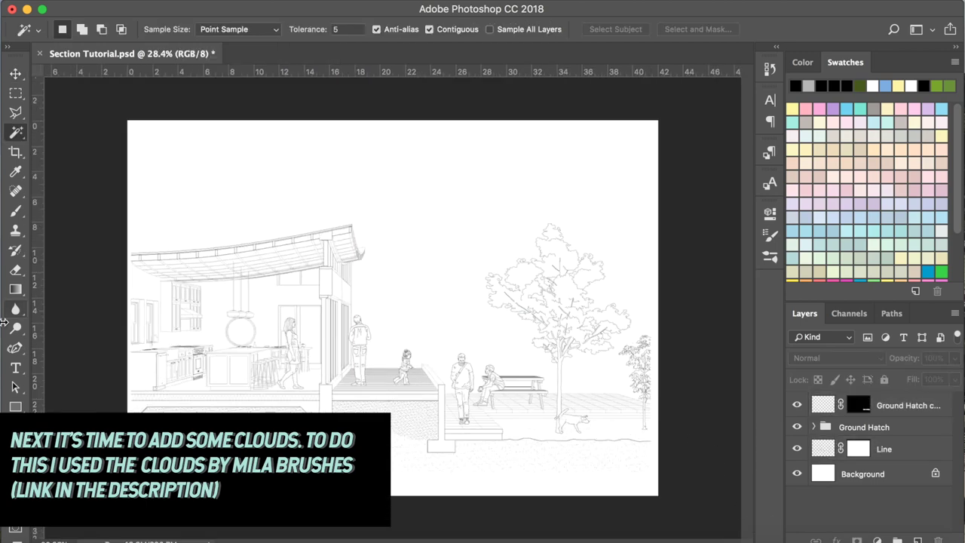
- Stamp a large cloud above the tree on a new layer with the 1467 px cloud brush and turn its outline into a work path
left_click(16, 212)
left_click(917, 540)
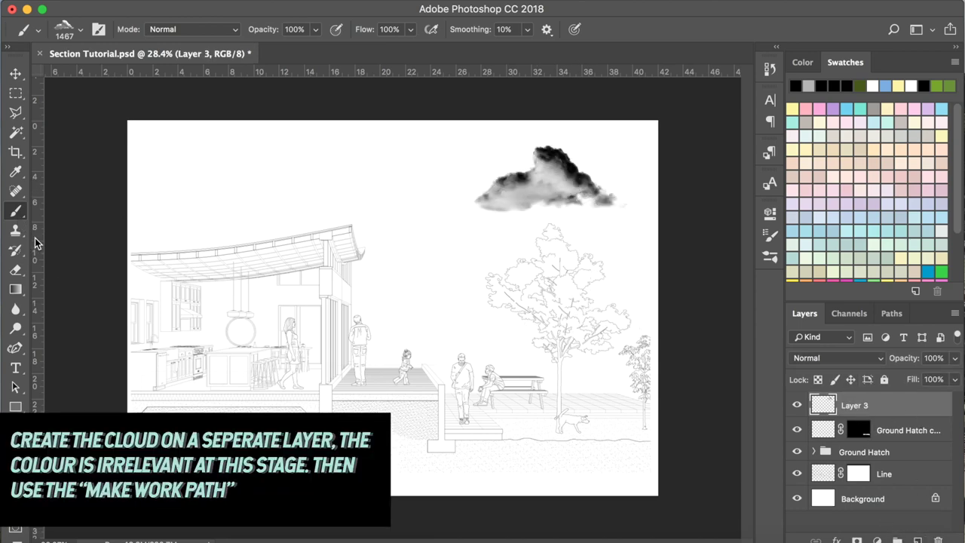
left_click(15, 133)
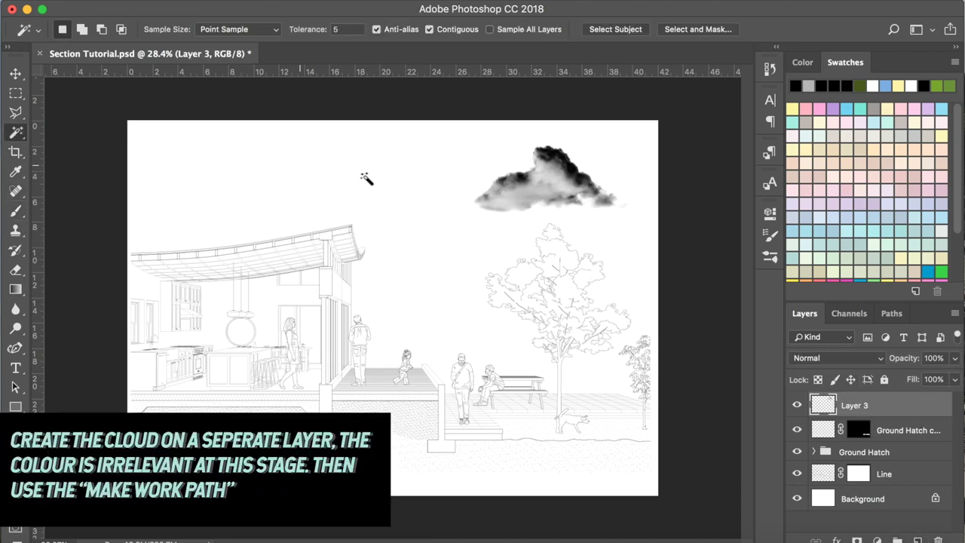
right_click(477, 179)
left_click(510, 373)
right_click(591, 201)
left_click(623, 457)
left_click(552, 238)
- Stroke the large cloud's work path on a new layer and clear the path
left_click(917, 540)
left_click(16, 347)
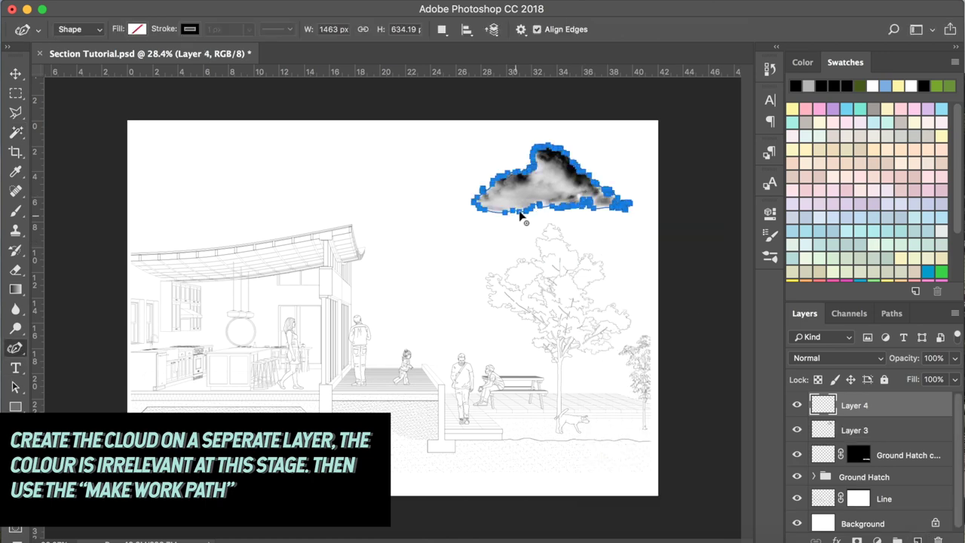
right_click(537, 184)
left_click(581, 286)
left_click(460, 235)
left_click(459, 235)
left_click(615, 236)
left_click(615, 236)
left_click(16, 73)
left_click(860, 440)
left_click(799, 429)
left_click(796, 431)
left_click(855, 406)
key("Delete")
left_click(855, 427)
left_click_drag(858, 407, 874, 439)
left_click_drag(843, 407, 842, 439)
key("super+i")
key("super+z")
left_click(955, 362)
left_click_drag(906, 379, 885, 376)
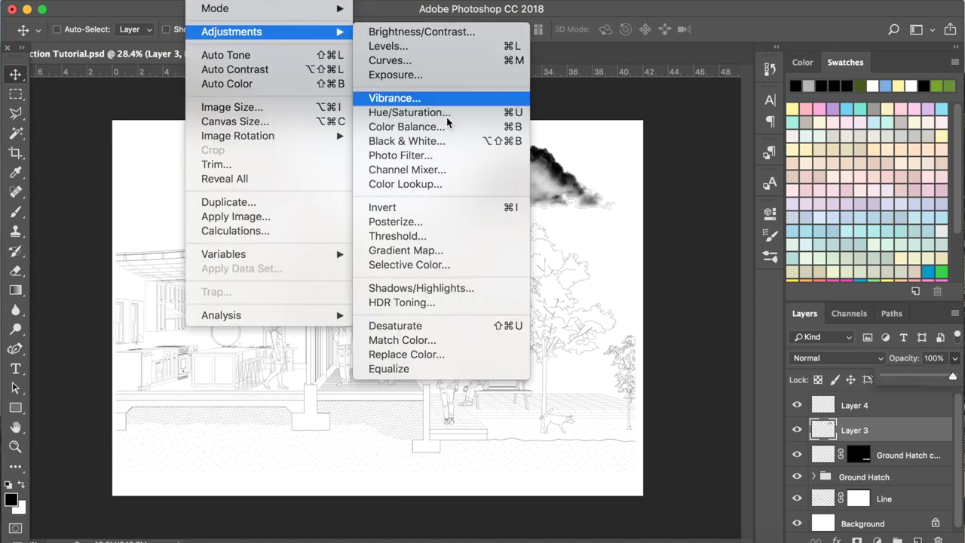
- Lighten the painted cloud on Layer 3 to nearly white with an image adjustment
left_click(422, 123)
left_click_drag(760, 275, 835, 282)
key("Return")
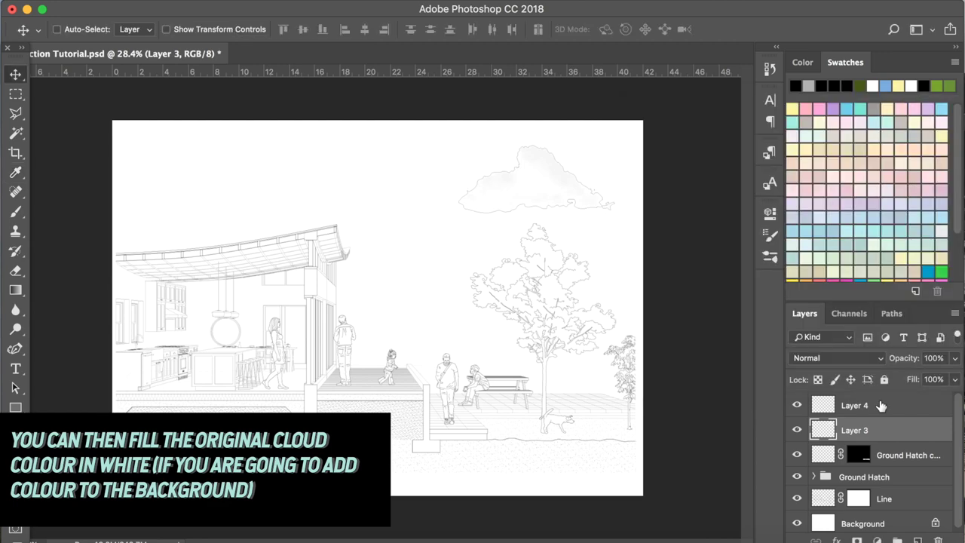
- Group the painted cloud and its outline, Layers 3 and 4, under the name Cloud 1
left_click(869, 403, "shift")
key("super+h")
key("Escape")
key("super+g")
double_click(855, 402)
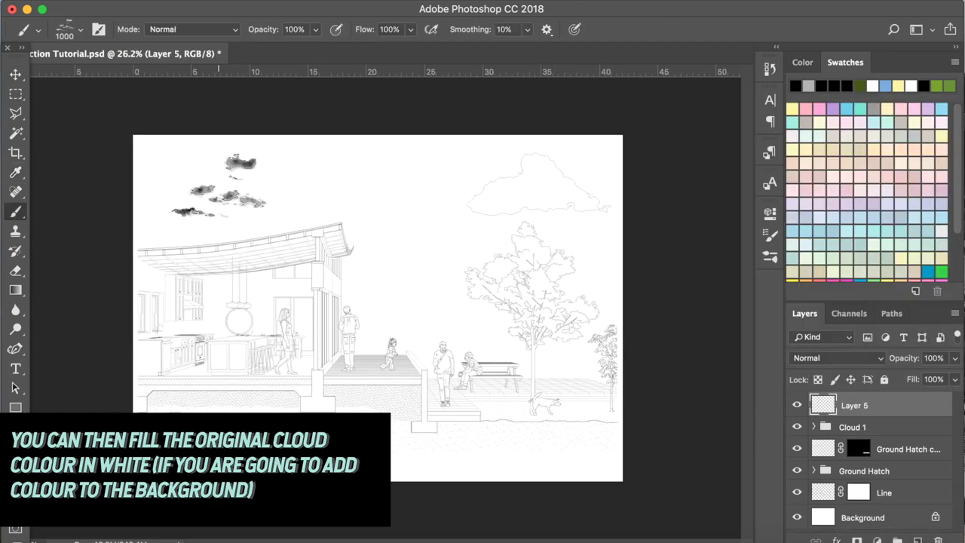
- Select the small painted clouds above the roof on Layer 5 and make a work path from their outline
left_click(16, 133)
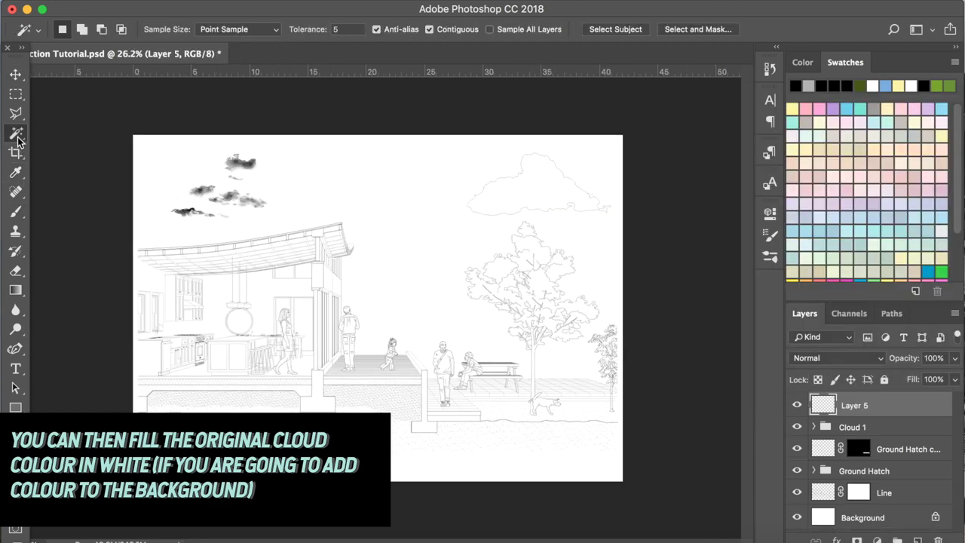
right_click(303, 198)
left_click(352, 401)
right_click(276, 176)
left_click(339, 429)
key("Return")
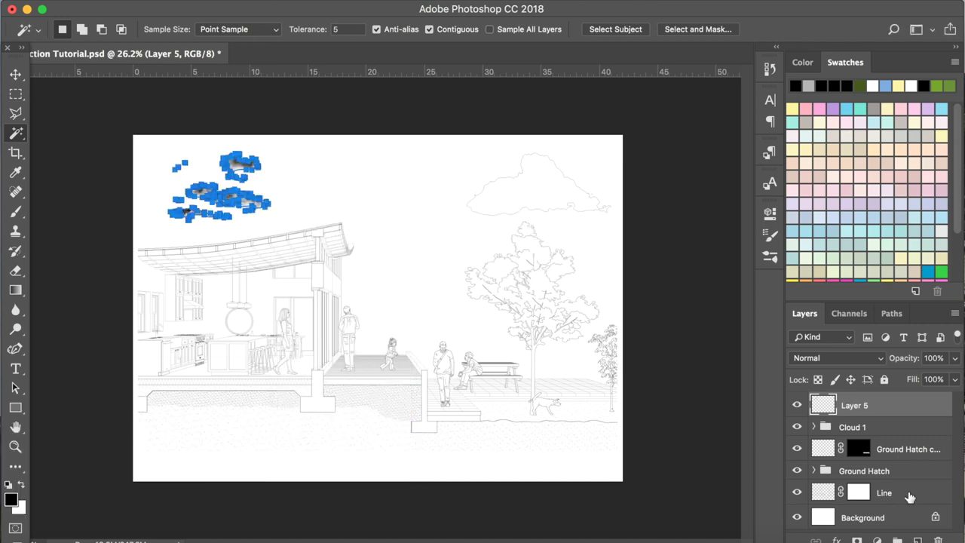
- Stroke the small clouds' work path with the Pencil on a new layer
left_click(918, 540)
left_click(17, 347)
right_click(273, 184)
left_click(326, 288)
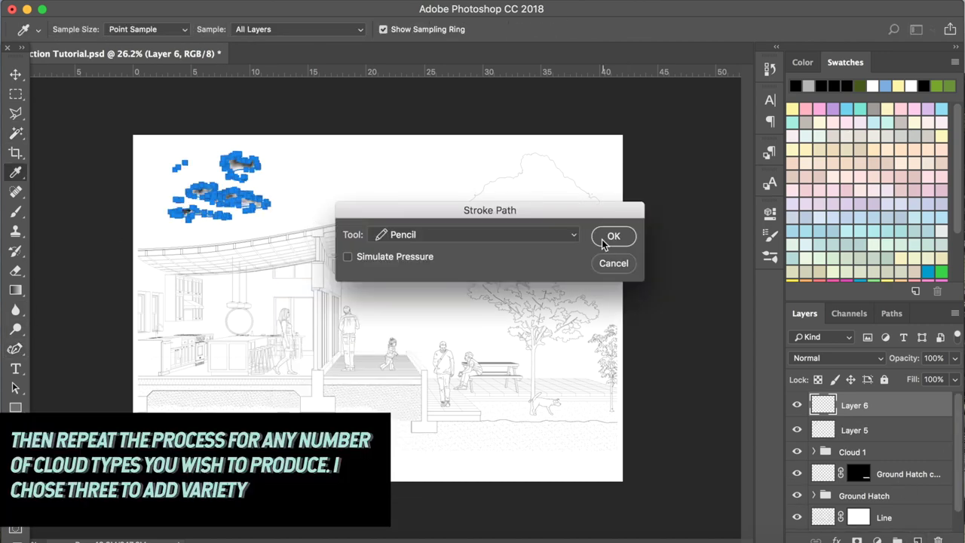
left_click(606, 240)
- Group Layers 5 and 6 as Cloud 2 with the painted clouds on Layer 5 hidden
left_click(871, 431, "shift")
key("super+g")
type("Cloud 2")
key("Return")
left_click(813, 403)
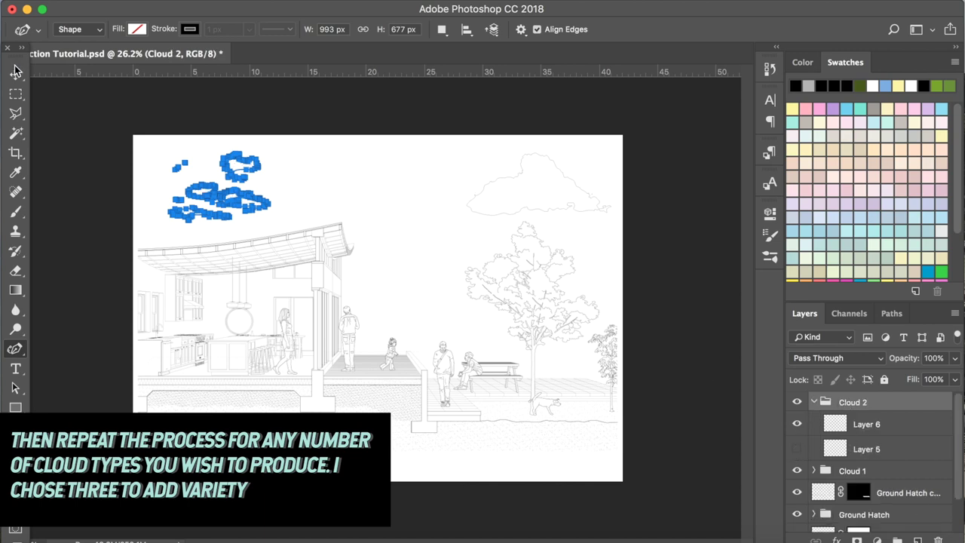
- Move the Cloud 2 group to the right, over the high end of the roof
left_click(15, 69)
left_click(813, 402)
left_click_drag(302, 188, 433, 224)
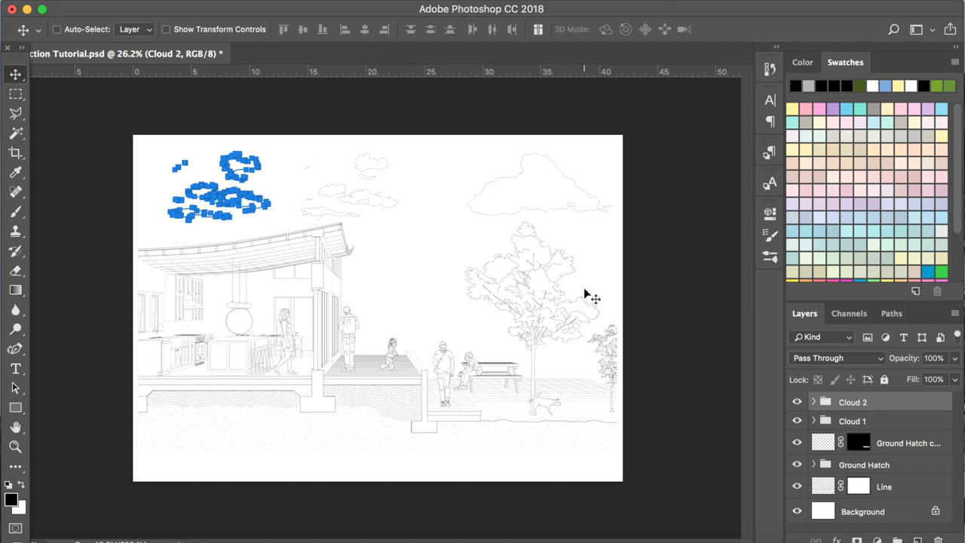
- Erase the stray specks beside the cloud outlines on Layer 6 of Cloud 2
left_click(813, 402)
left_click(862, 426)
left_click(16, 94)
left_click_drag(316, 200, 288, 148)
left_click(16, 75)
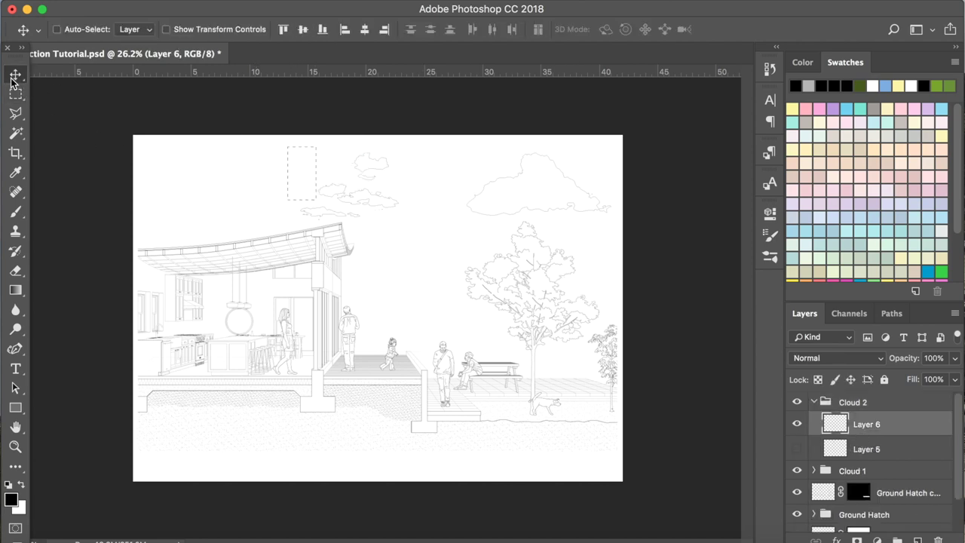
key("super+d")
- Move the Cloud 2 group to the sky above the low left part of the roof
left_click(814, 403)
left_click_drag(375, 202, 254, 209)
left_click_drag(319, 199, 306, 188)
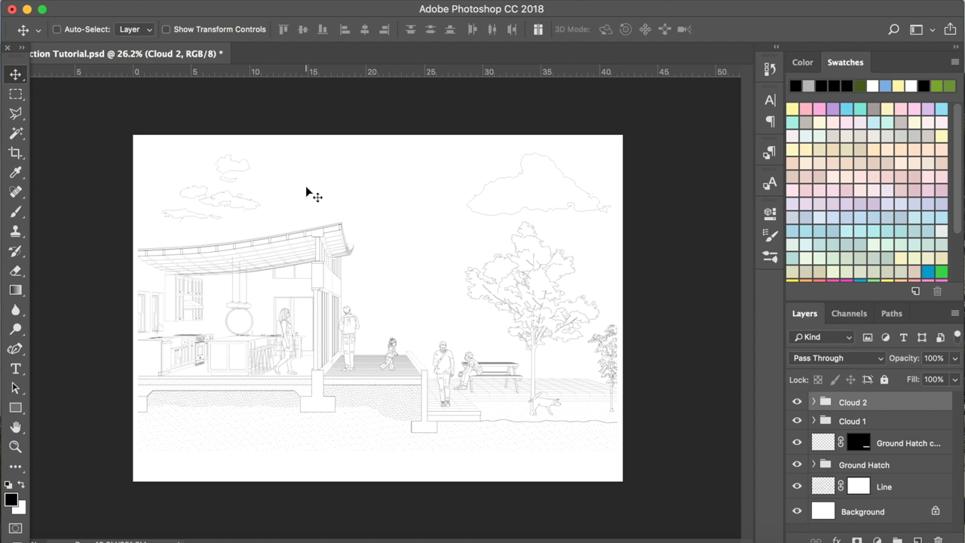
- Stamp a third cloud on a new layer between the existing clouds, using the Clouds1593 brush at 1000 px
left_click(19, 214)
left_click(81, 30)
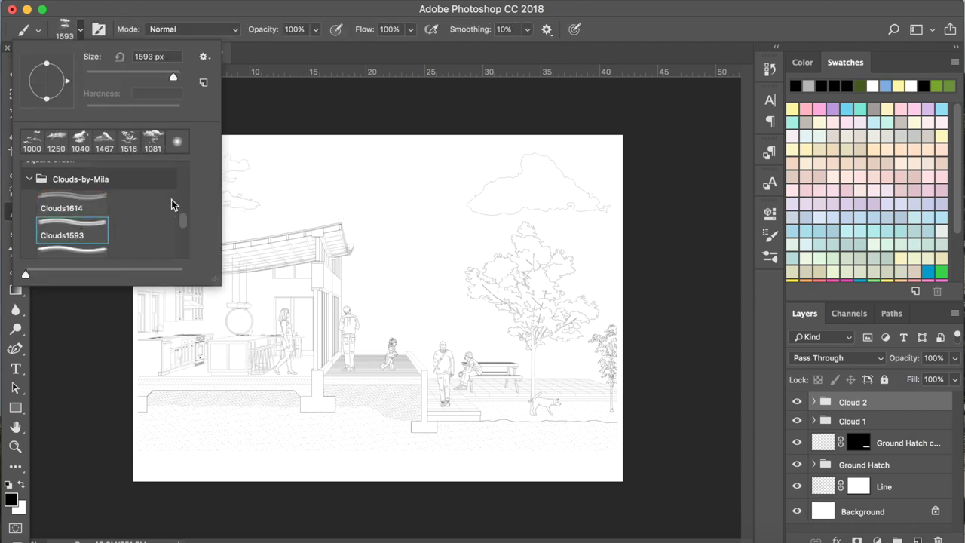
left_click(918, 540)
left_click(81, 30)
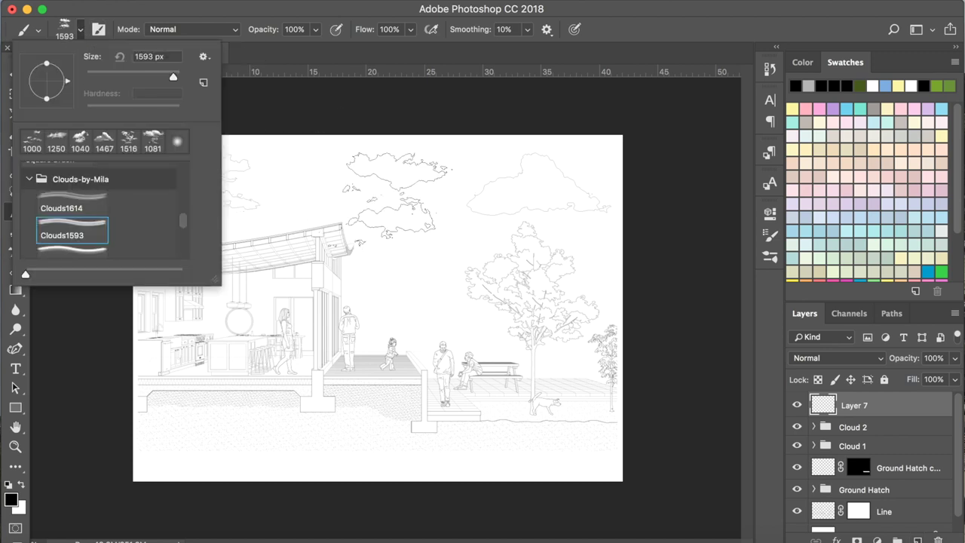
type("1000")
key("Return")
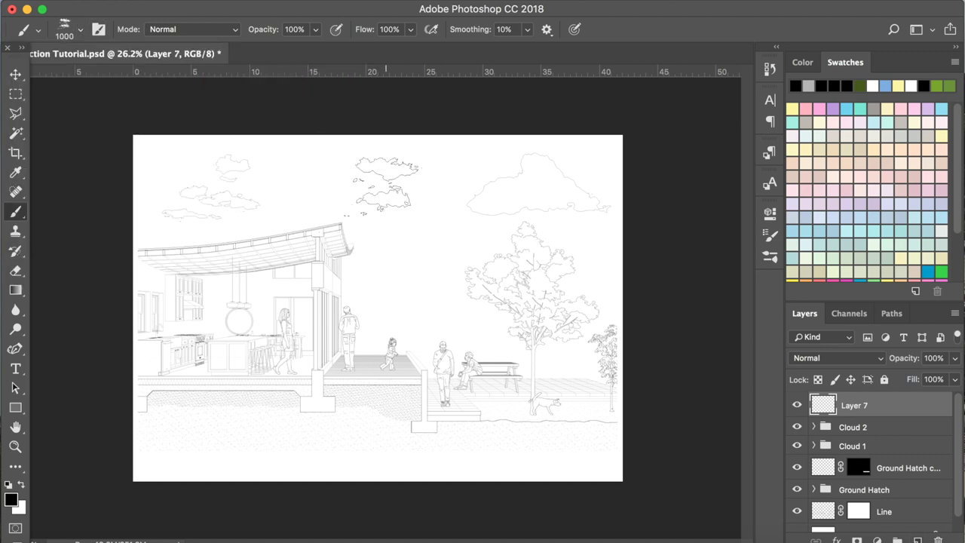
left_click(377, 181)
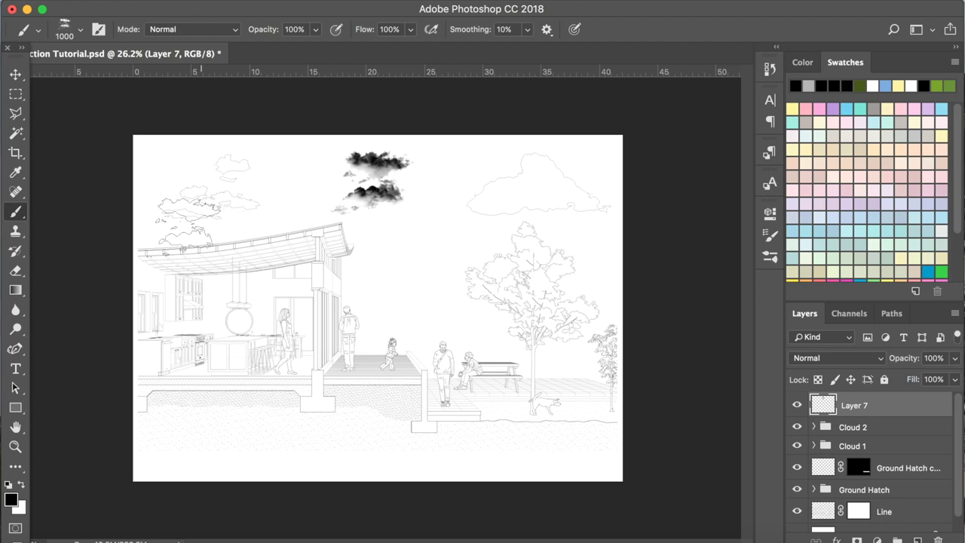
- Select the third painted cloud on Layer 7 and make a work path from its outline
key("w")
left_click(407, 231)
right_click(408, 231)
left_click(430, 408)
right_click(347, 229)
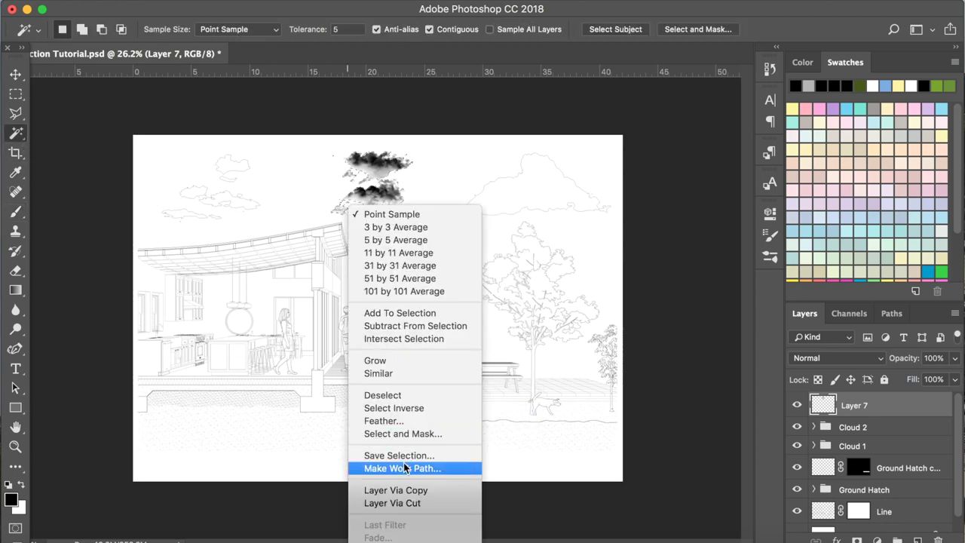
left_click(404, 468)
left_click(551, 241)
- Stroke the third cloud's work path on a new layer
key("p")
left_click(918, 540)
right_click(348, 227)
left_click(403, 328)
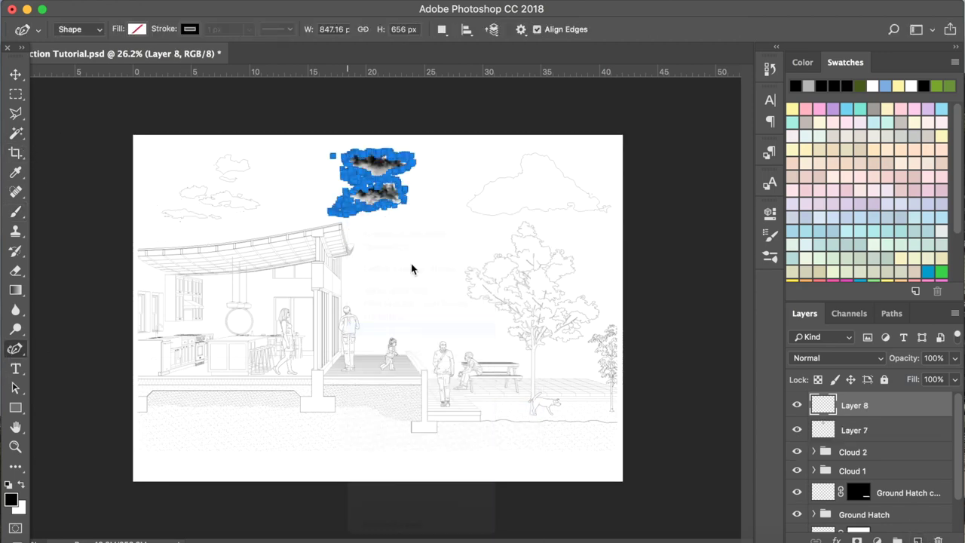
left_click(624, 243)
- Group Layers 7 and 8 as Cloud 3 and hide the painted cloud on Layer 7
left_click(884, 431)
left_click(863, 405, "shift")
key("super+g")
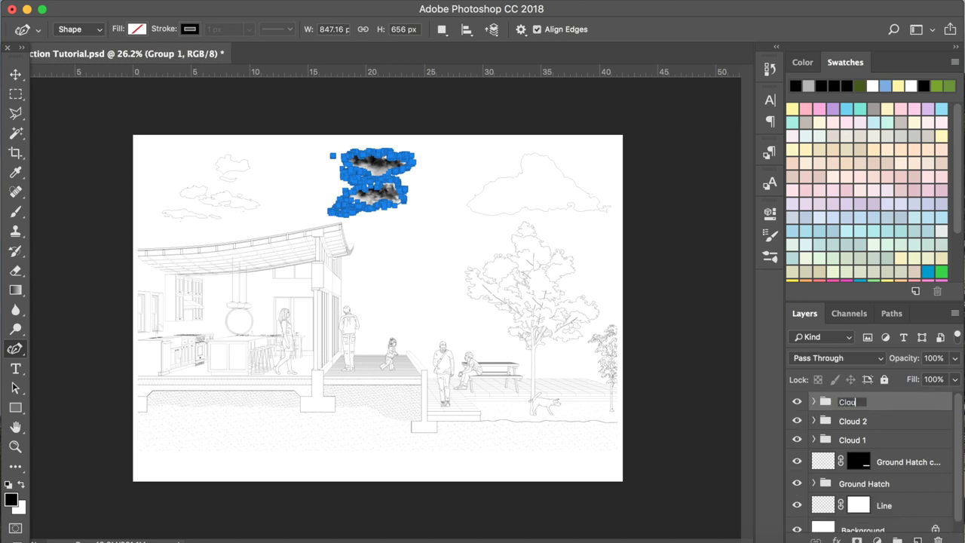
left_click(813, 403)
left_click(856, 450)
left_click(796, 448)
left_click(811, 395)
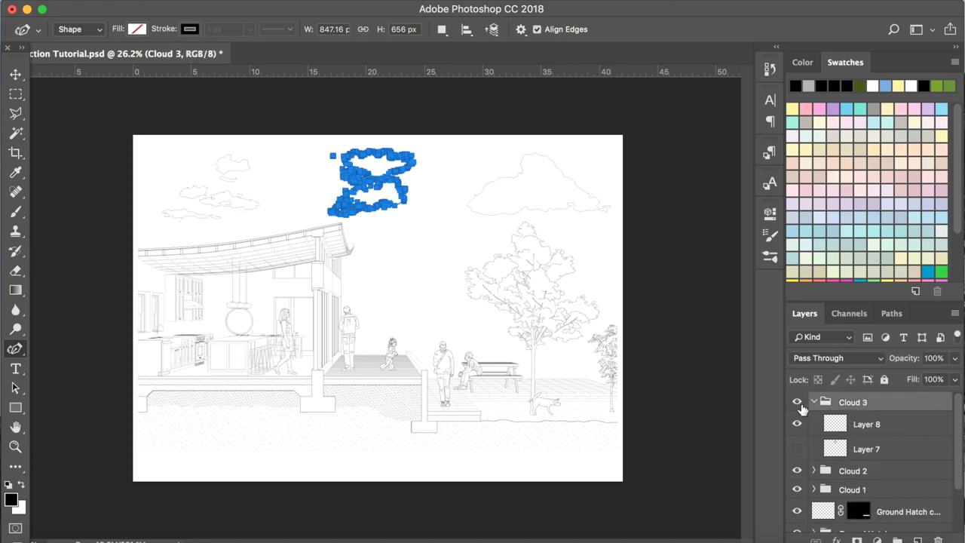
key("Return")
left_click(15, 74)
left_click(813, 402)
left_click_drag(388, 210, 589, 214)
left_click(848, 442)
left_click_drag(700, 240, 575, 239)
key("super+alt+z")
key("super+alt+z")
key("super+t")
key("Escape")
- Free-transform the Cloud 3 group, shifting it slightly up and right between the roof end and the large cloud
left_click(814, 402)
left_click(837, 415)
key("Return")
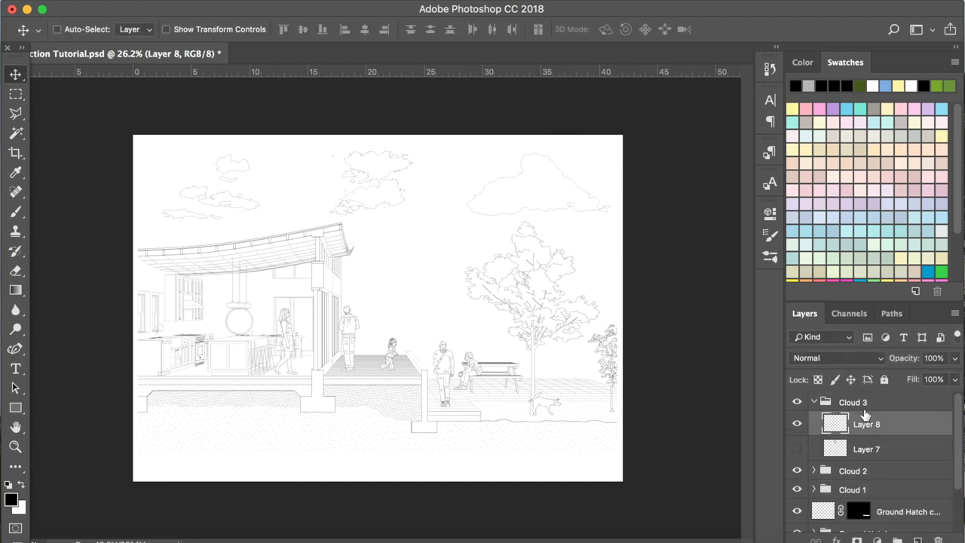
left_click(861, 404)
key("super+t")
left_click_drag(425, 151, 440, 141, "alt+shift")
left_click_drag(406, 168, 429, 154)
key("Return")
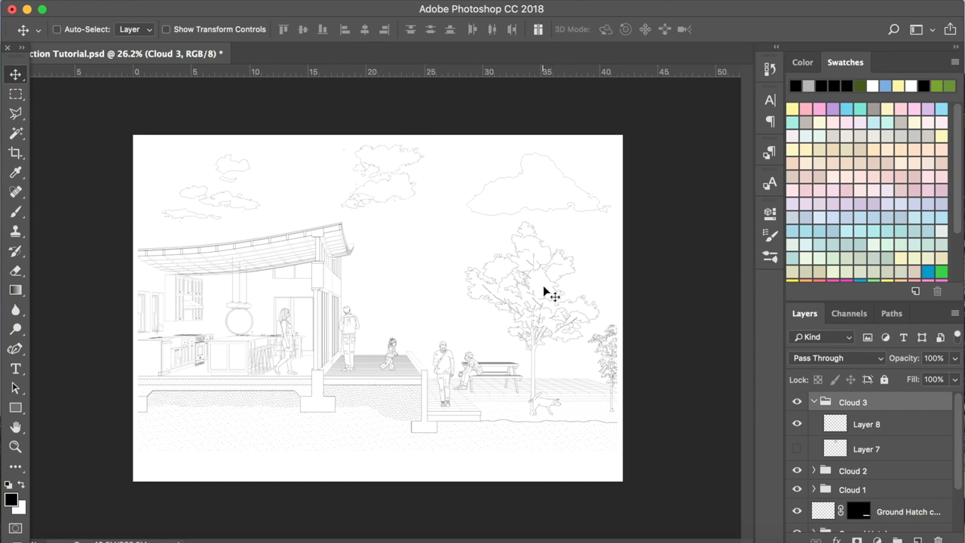
- Move the Cloud 2 group towards the upper left corner of the sky and place a duplicate lower, beside the roof's high end
left_click(814, 403)
left_click(853, 421)
left_click_drag(492, 294, 440, 260)
left_click_drag(174, 151, 312, 228)
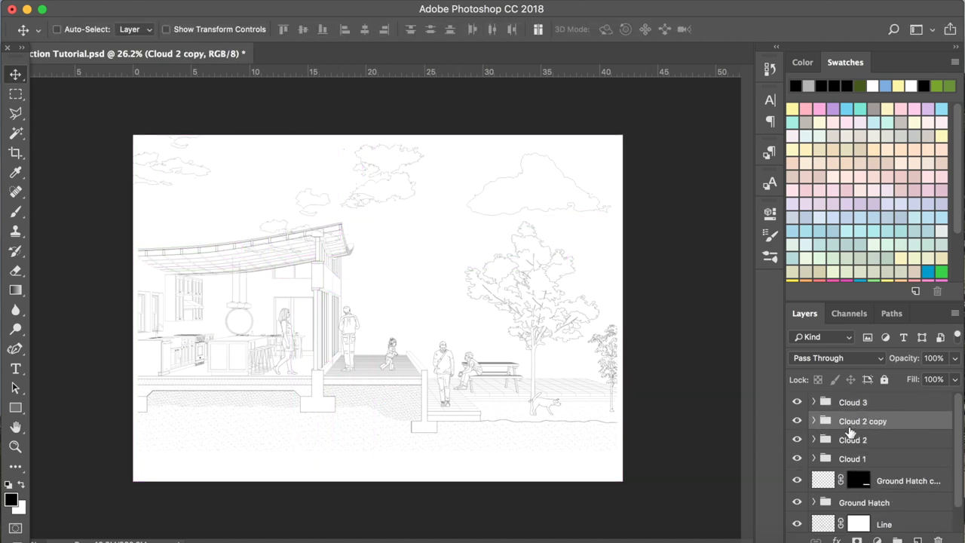
- Reposition the Cloud 2 copy group just beyond the roof's high end and flip it horizontally
left_click(838, 439)
left_click_drag(410, 237, 439, 271)
left_click_drag(340, 220, 315, 192)
left_click(856, 421)
left_click_drag(507, 290, 606, 325)
key("super+t")
right_click(419, 268)
left_click(460, 459)
key("Return")
left_click_drag(420, 266, 404, 243)
- Move the Cloud 3 group up to the sky's upper edge and enlarge it proportionally so it runs partly off the canvas
left_click(876, 441)
left_click(872, 405)
left_click_drag(475, 262, 504, 235)
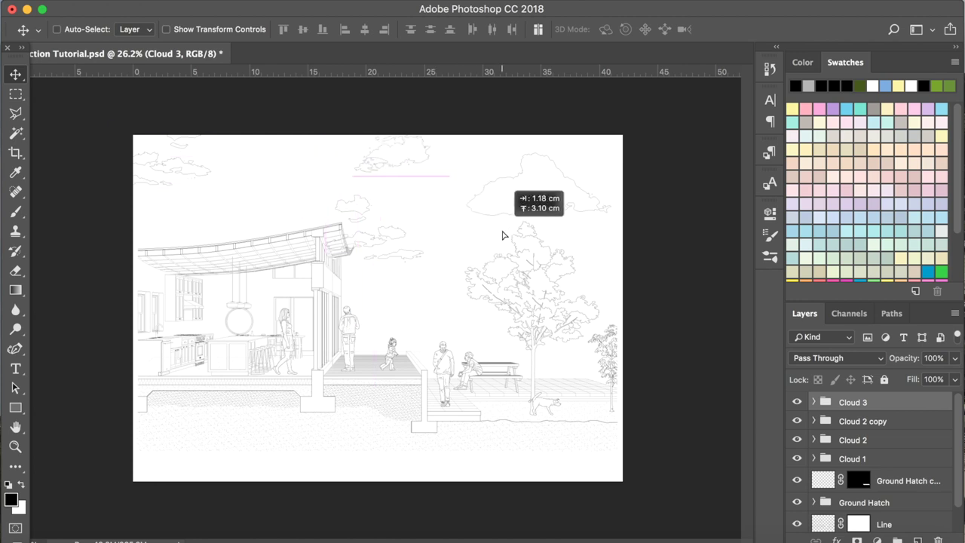
key("super+t")
left_click_drag(450, 107, 476, 91, "alt+shift")
left_click_drag(425, 153, 415, 131)
key("Return")
- Shift the Cloud 2 copy group horizontally so it overlaps the high end of the roof
left_click(839, 439)
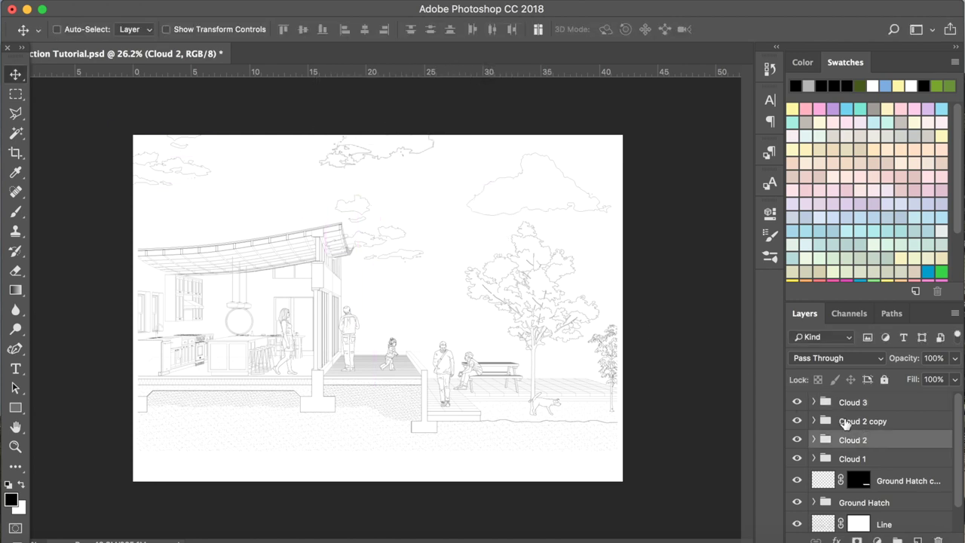
left_click(845, 422)
left_click_drag(642, 274, 616, 273)
- Select the open sky from the Line layer with the Magic Wand and use it as a layer mask on Cloud 2 copy
scroll(902, 485, "down", 3)
left_click(902, 488)
left_click(16, 134)
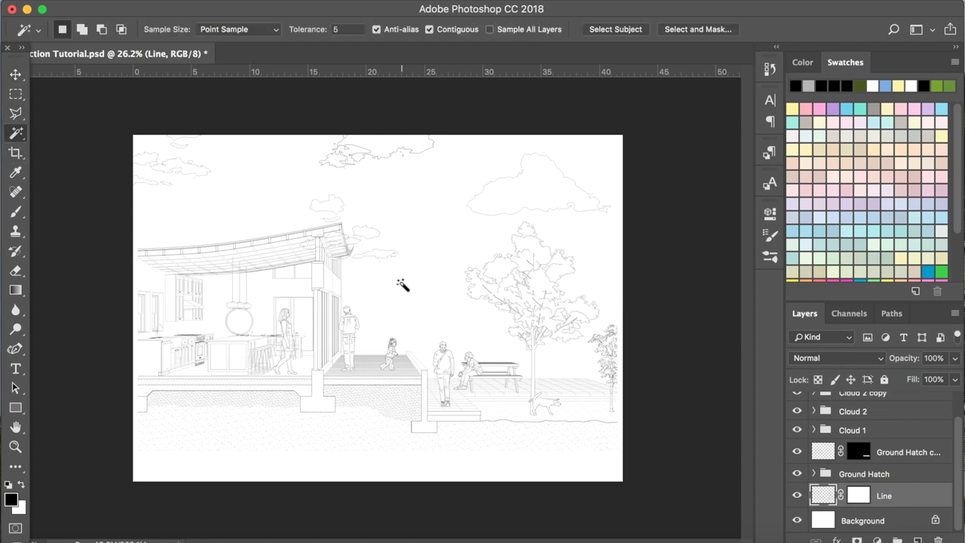
left_click(401, 283)
scroll(921, 462, "up", 3)
left_click(867, 421)
left_click(856, 539)
- Unlink the mask from the Cloud 2 copy group and nudge the cloud slightly behind the roof end
right_click(857, 422)
left_click(858, 414)
left_click(841, 424)
left_click(13, 74)
left_click_drag(328, 213, 348, 209)
- Try another size and position for the Cloud 3 group, then delete the group
left_click(854, 408)
key("super+t")
left_click_drag(494, 141, 180, 96, "shift")
left_click_drag(418, 153, 383, 154)
key("Return")
key("Delete")
- Duplicate the Cloud 1 group to the middle of the sky's upper edge and flip the copy horizontally
left_click(900, 450)
left_click_drag(629, 326, 464, 280, "alt")
scroll(463, 264, "down", 1, "alt")
key("super+t")
right_click(378, 187)
left_click(427, 374)
key("Return")
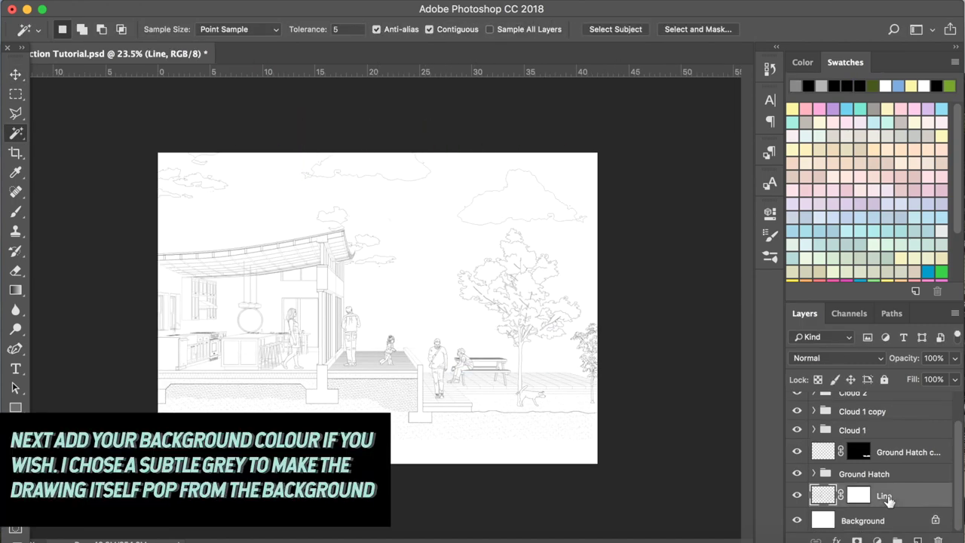
- Add a layer above Line and fill a rectangular selection over the above-ground scene with a vertical grey-to-black gradient, black at the base
key("ctrl+shift+alt+n")
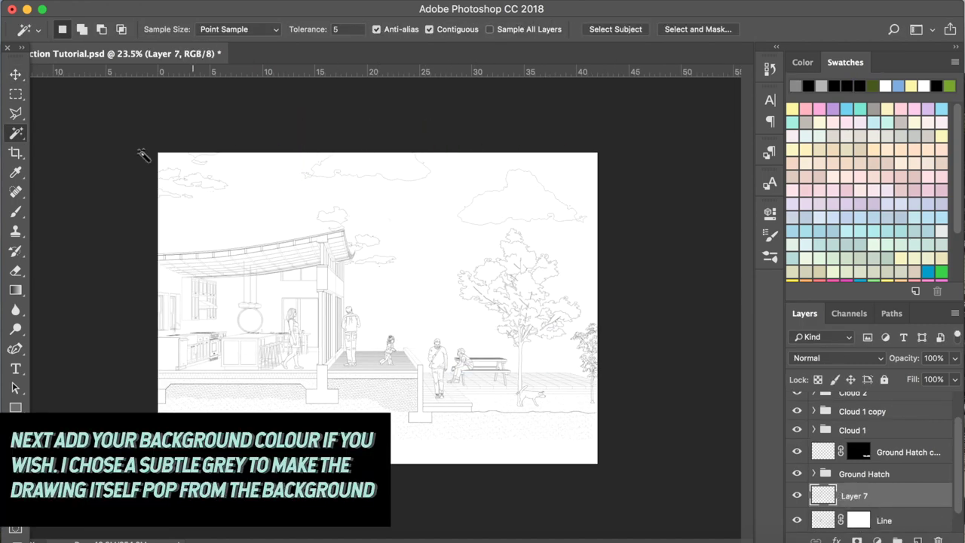
key("m")
mouse_move(159, 153)
left_mouse_down()
mouse_move(581, 340)
mouse_move(597, 400)
left_mouse_up()
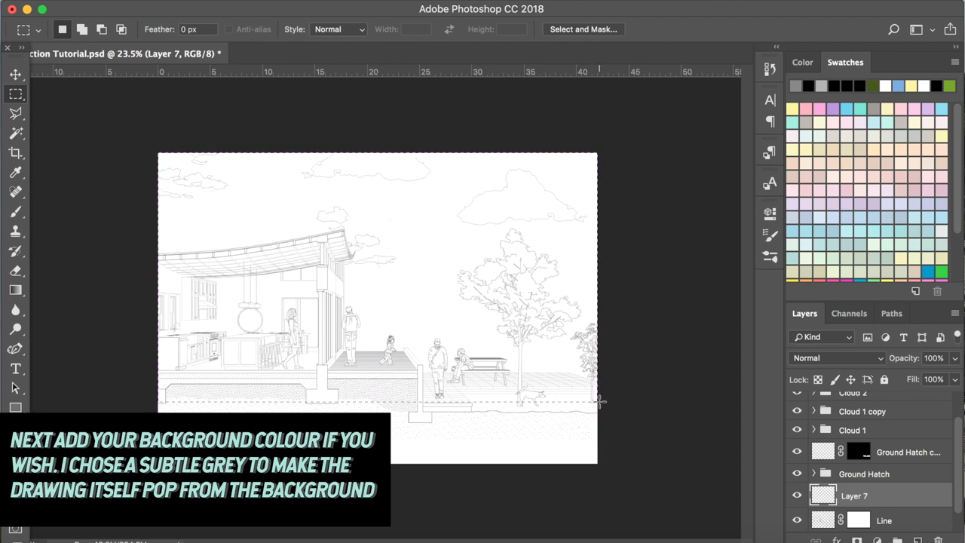
left_click(568, 361)
mouse_move(151, 143)
left_mouse_down()
mouse_move(557, 343)
mouse_move(599, 383)
left_mouse_up()
left_click(16, 295)
mouse_move(392, 331)
left_mouse_down()
mouse_move(392, 208)
mouse_move(392, 276)
left_mouse_up()
key("super+d")
- Select the sky area from the Line layer with the Magic Wand and mask Layer 7 to that selection
left_click(858, 521)
key("w")
left_click(475, 280)
key("super+d")
left_click(823, 520)
left_click(446, 276)
left_click(854, 496)
left_click(857, 540)
- Fill Layer 7's mask with white in a strip along the canvas's upper edge to reveal the gradient there
left_click(16, 94)
left_click_drag(153, 148, 600, 192)
key("shift+F5")
left_click(834, 261)
left_click(798, 171)
left_click(891, 228)
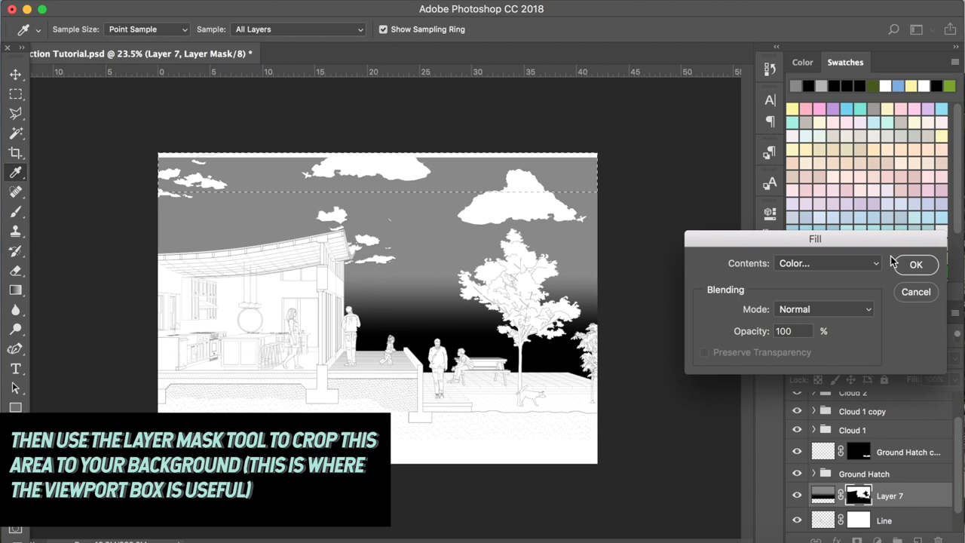
left_click(814, 263)
left_click(814, 263)
left_click(861, 261)
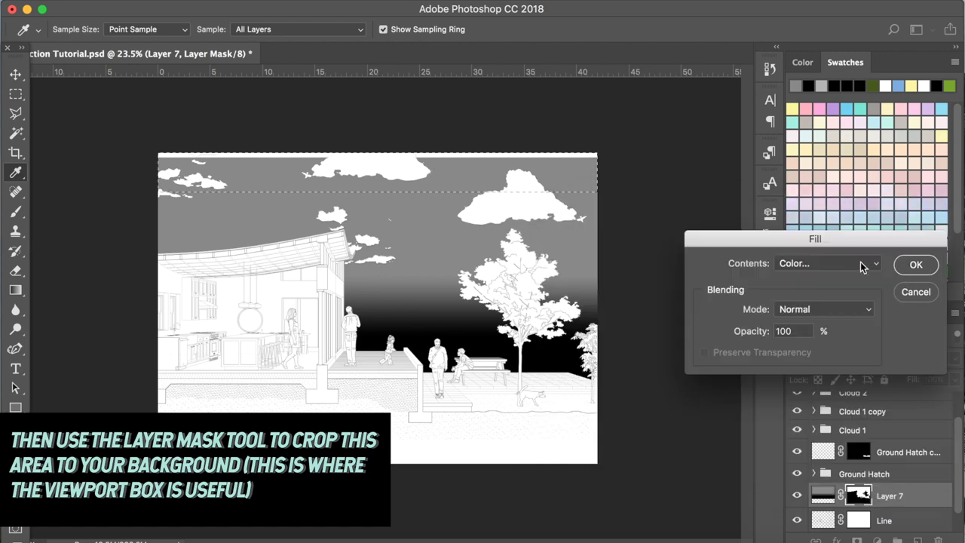
left_click(904, 291)
key("super+d")
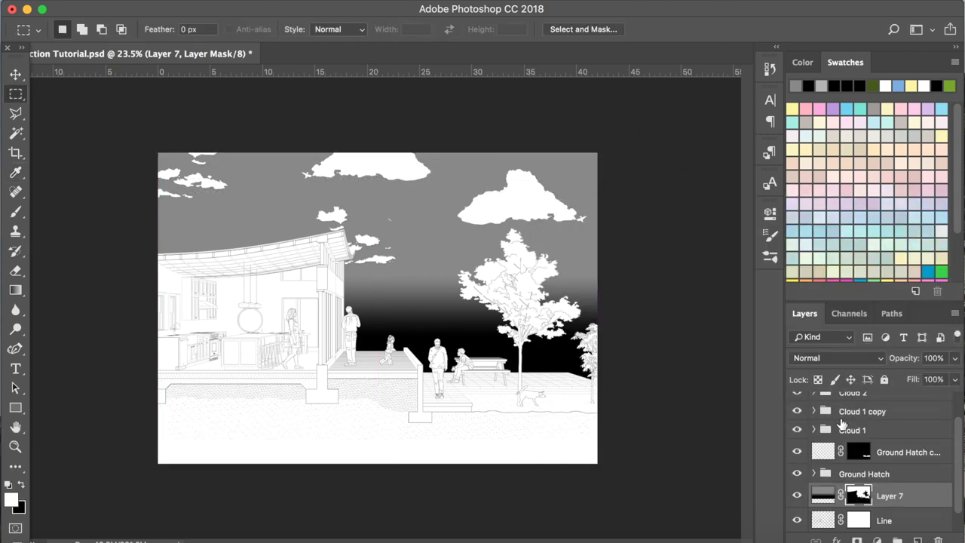
- Set the opacity of the Layer 7 gradient to 10%
left_click(956, 362)
left_click(826, 491)
left_click(955, 359)
type("6")
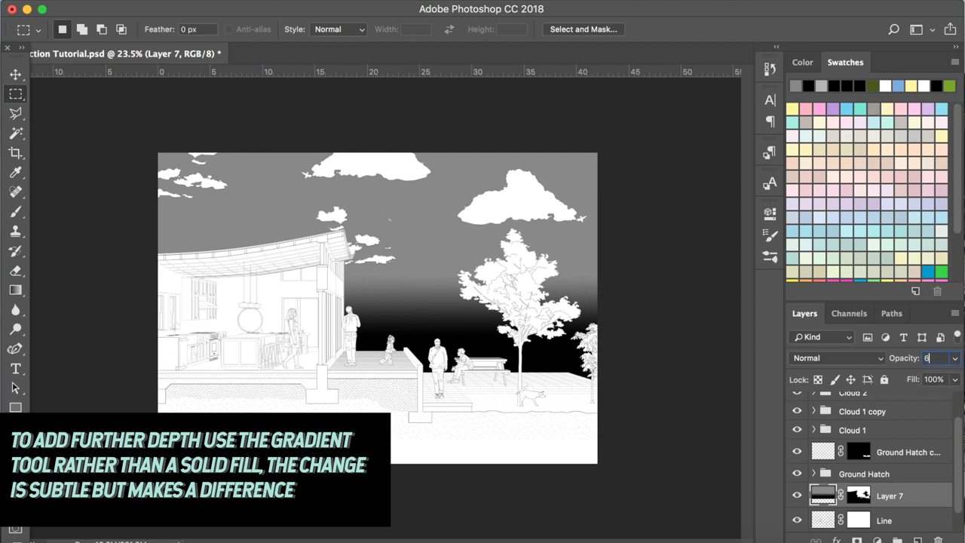
key("BackSpace")
type("10")
key("Return")
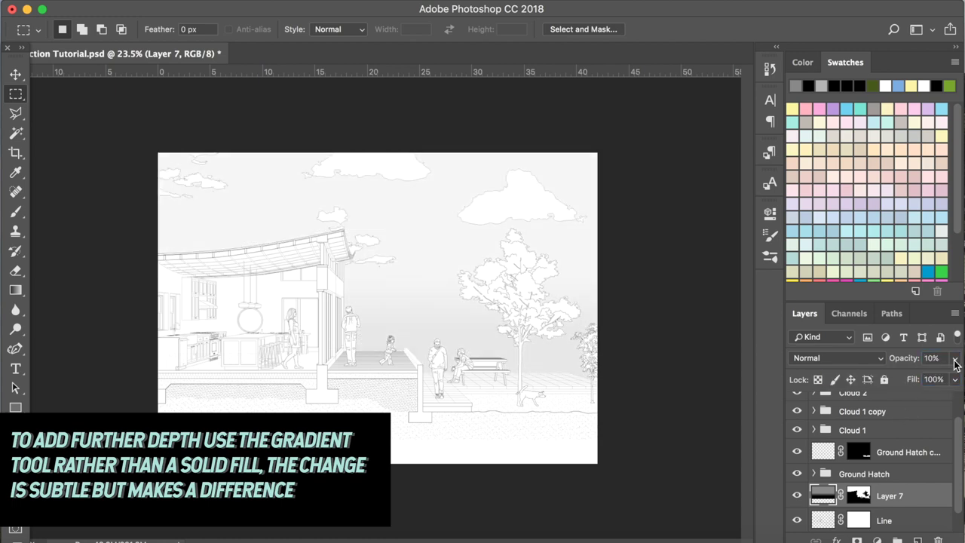
- Select the enclosed background gaps in the tree and picnic bench with the Magic Wand and fill them on Layer 7's mask
left_click(862, 519)
left_click(16, 133)
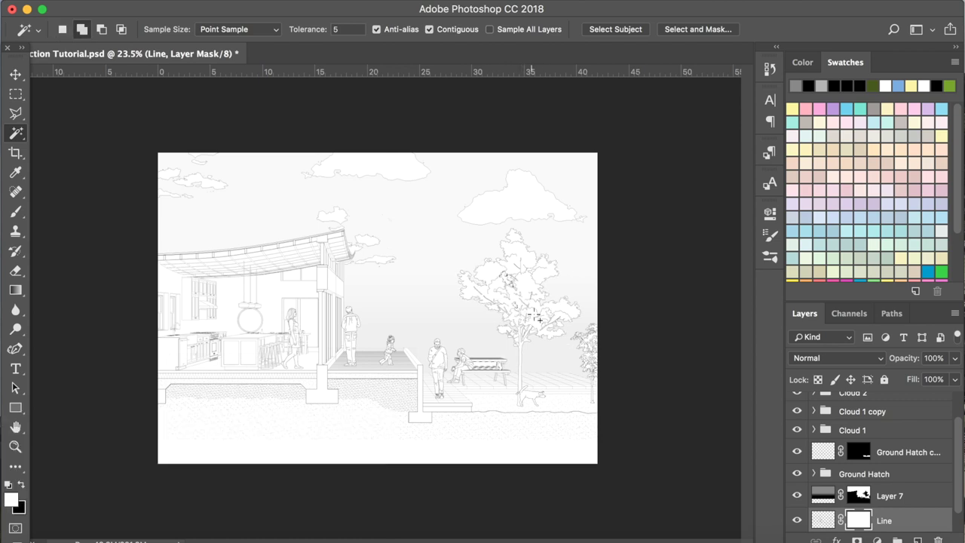
left_click(864, 494)
key("shift+F5")
left_click(827, 264)
left_click(844, 238)
left_click(919, 262)
key("shift+F5")
left_click(822, 264)
left_click(794, 287)
left_click(915, 265)
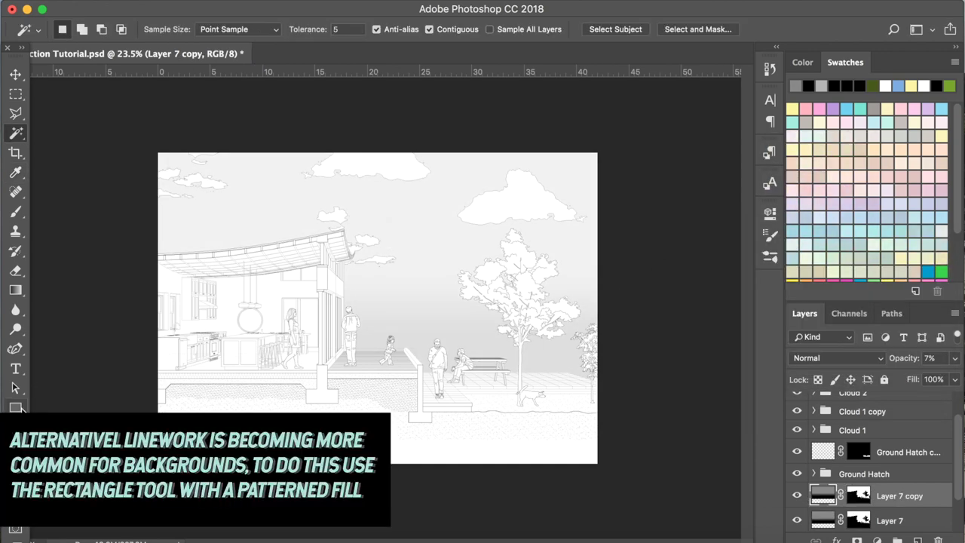
- Draw a rectangle about 5413 × 2729 px over the above-ground scene and fill it with a horizontal-line pattern at 250% scale
left_click(20, 409)
left_click_drag(128, 140, 608, 382)
left_click(490, 246)
left_click(589, 276)
left_click(594, 382)
left_click(553, 434)
double_click(521, 470)
type("250")
key("Return")
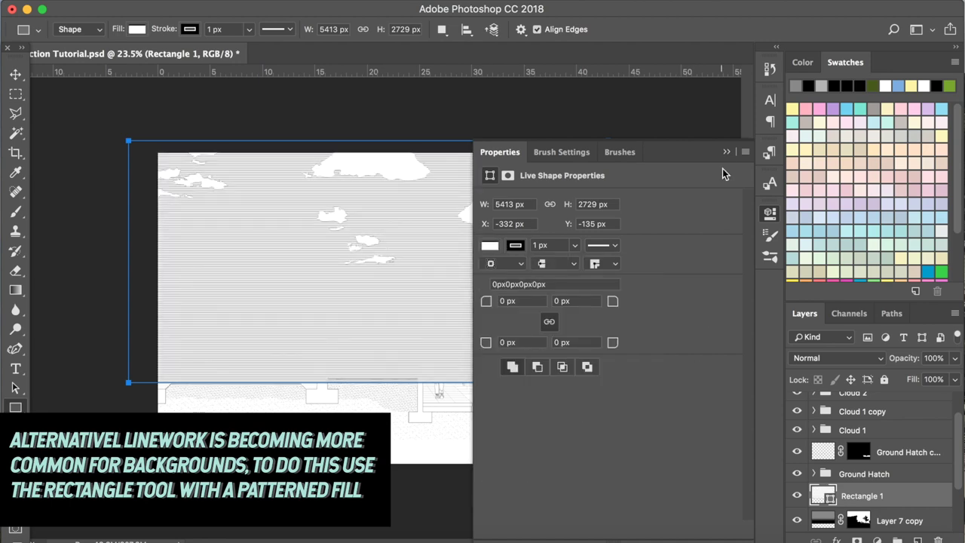
- Delete Layer 7 copy and copy Layer 7's mask onto the Rectangle 1 layer
left_click(725, 152)
scroll(909, 530, "down", 3)
left_click(857, 482)
key("Delete")
left_click_drag(859, 486, 861, 458, "alt")
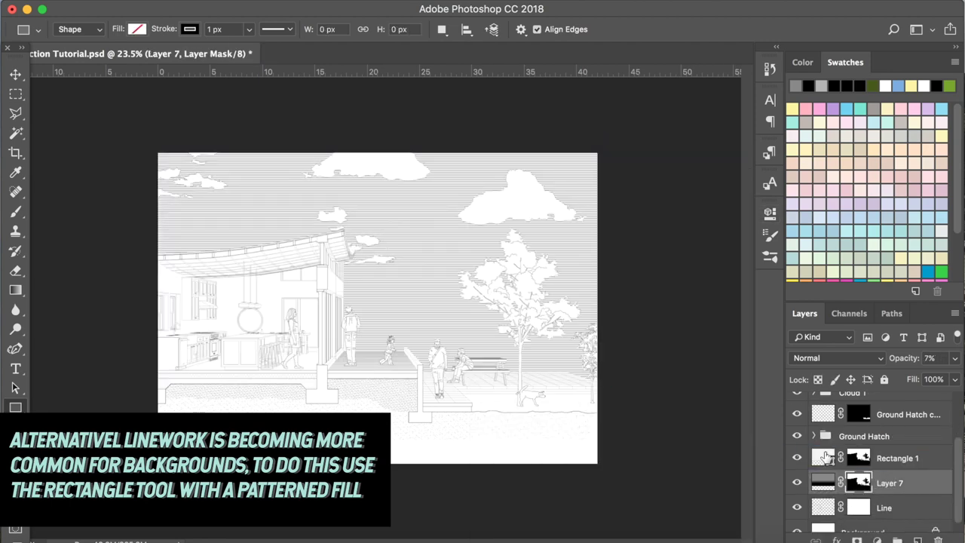
- Set the scale of Rectangle 1's line pattern to 20% and lower the layer's opacity
left_click(826, 458)
left_click(137, 30)
double_click(93, 253)
type("20")
key("Return")
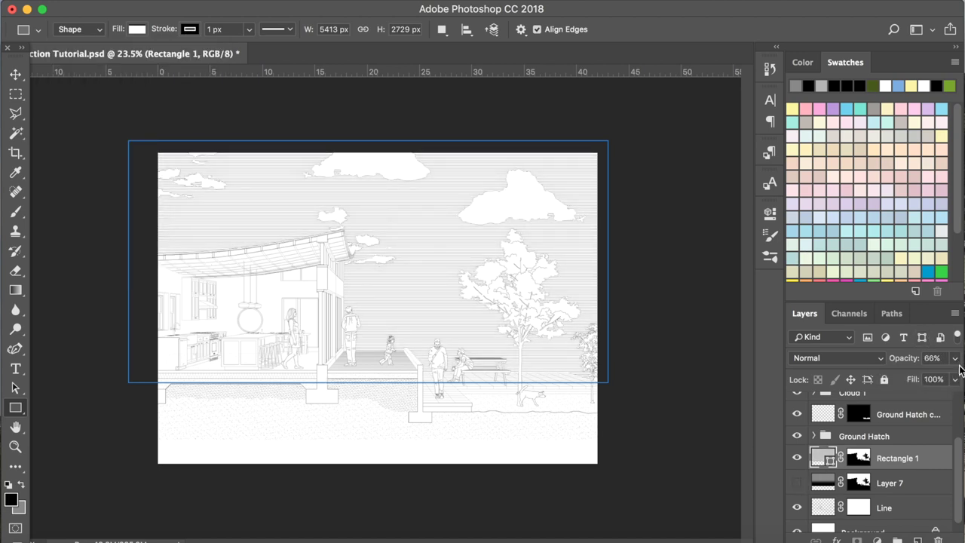
key("v")
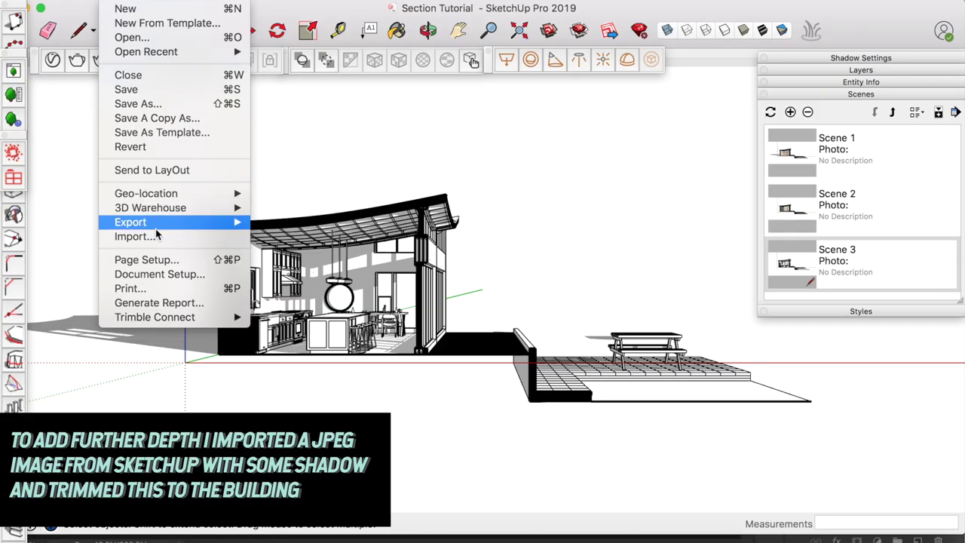
- In SketchUp, export the shadowed Scene 3 view as a 2D JPEG image named Section Tutorial Shadow
left_click(302, 222)
left_click(258, 316)
double_click(409, 179)
double_click(398, 177)
left_click(477, 76)
left_click(432, 440)
left_click(433, 469)
left_click(717, 473)
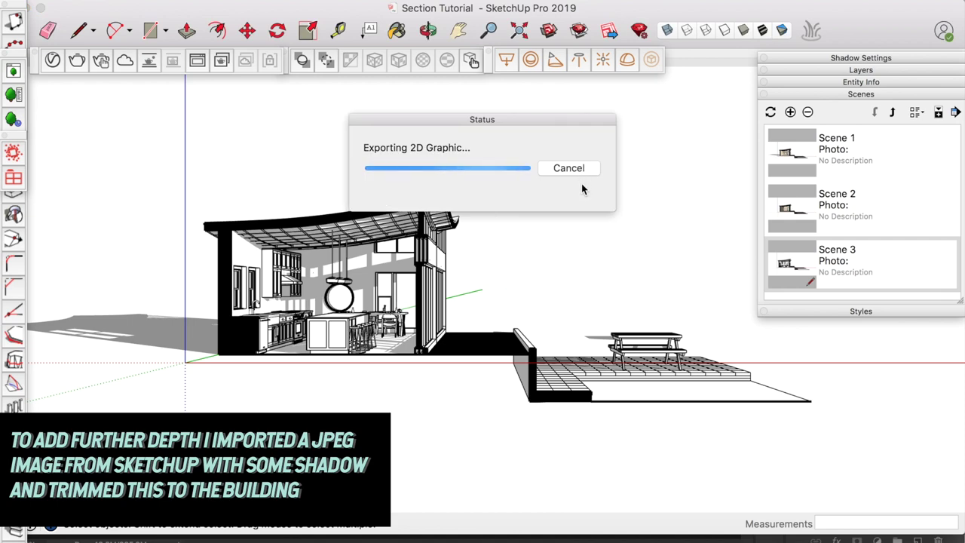
- Switch to Photoshop, open Section Tutorial Shadow.jpg, unlock its background layer and bring the image into the section drawing
left_click(516, 540)
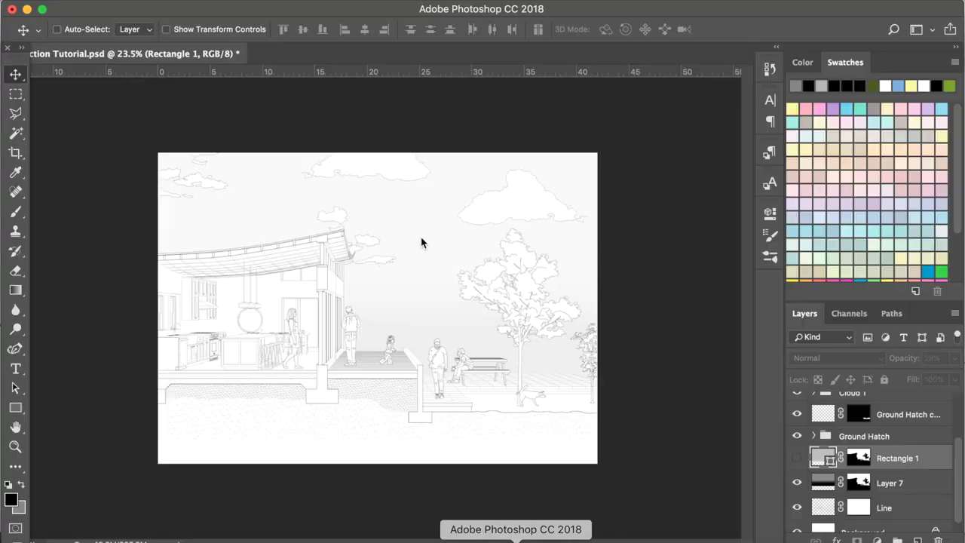
left_click(133, 1)
left_click(147, 27)
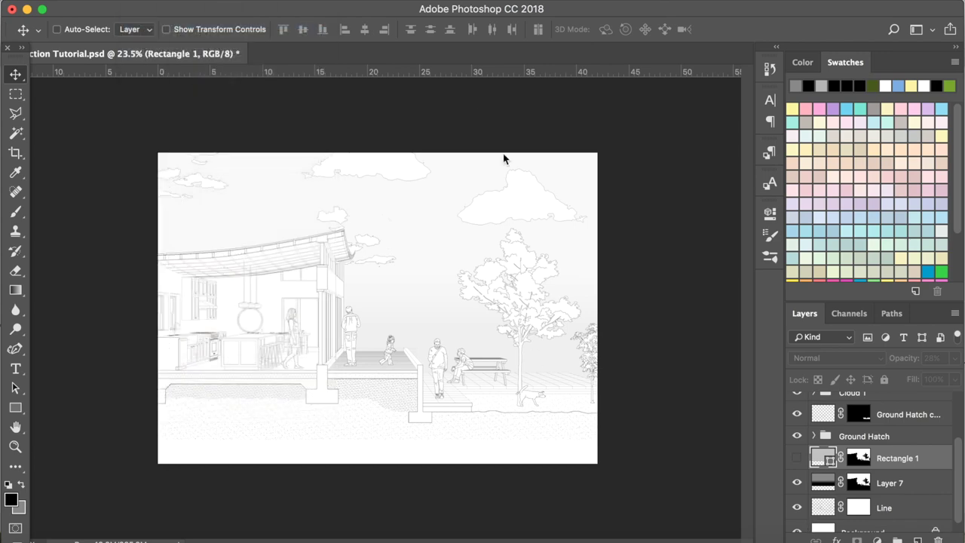
double_click(359, 70)
left_click(937, 404)
left_click_drag(336, 259, 284, 226)
- Lower the imported shadow layer's opacity to 49% and scale it to 119.7%, placing it roughly over the house
left_click(954, 358)
left_click_drag(953, 375, 918, 376)
key("super+t")
left_click_drag(692, 457, 762, 490, "alt+shift")
left_click_drag(358, 286, 386, 311)
- Shift the shadow image on Layer 8 to X 2447 px, Y 1817.5 px to line up with the section's roof and floor
key("Left")
key("Left")
key("Left")
key("Left")
key("Left")
key("Left")
key("Left")
key("Left")
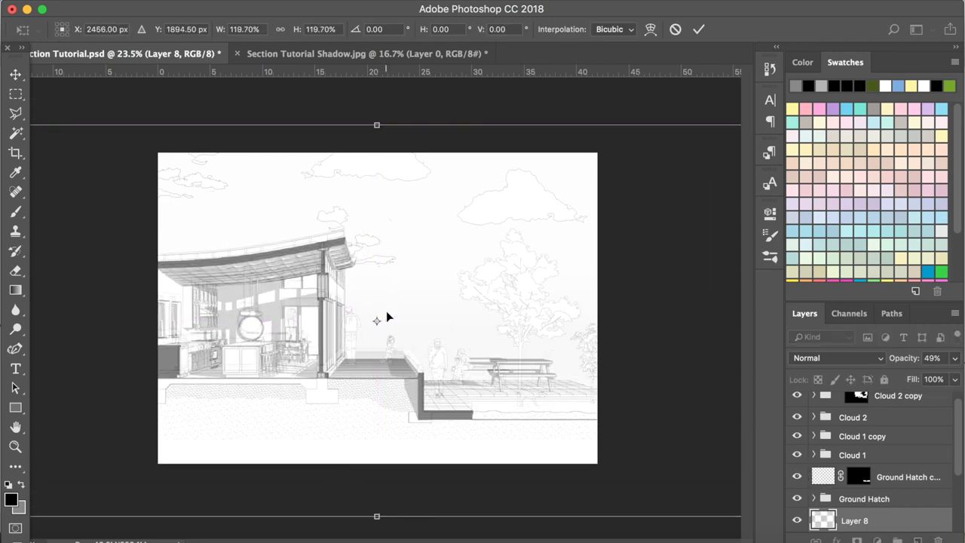
key("Up")
key("Up")
key("Up")
key("Up")
key("Up")
key("Up")
key("Right")
key("Right")
key("Up")
key("Up")
key("Up")
key("Up")
key("Up")
key("Up")
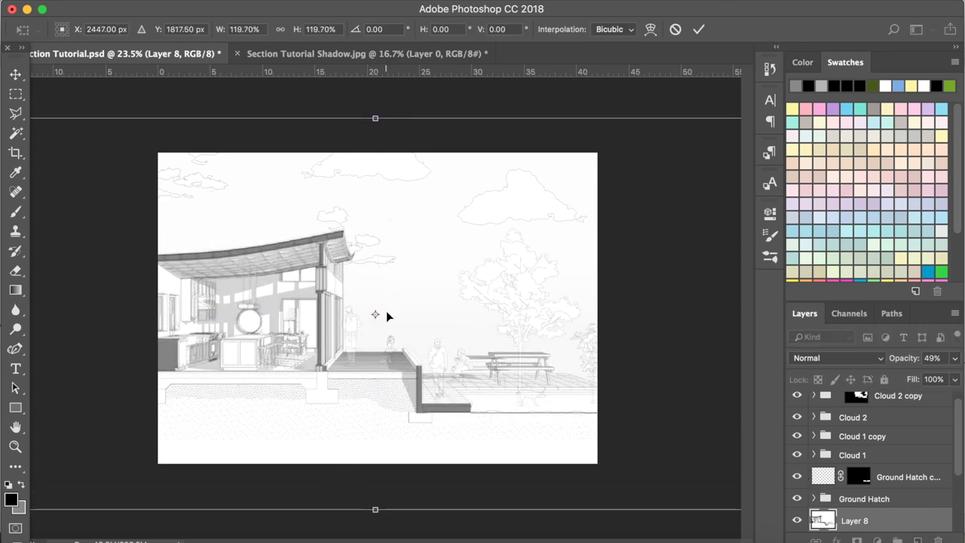
- Fine-tune the shadow layer's alignment with the house linework and commit the transform
scroll(184, 350, "up", 4)
scroll(184, 349, "left", 5)
scroll(336, 343, "down", 1)
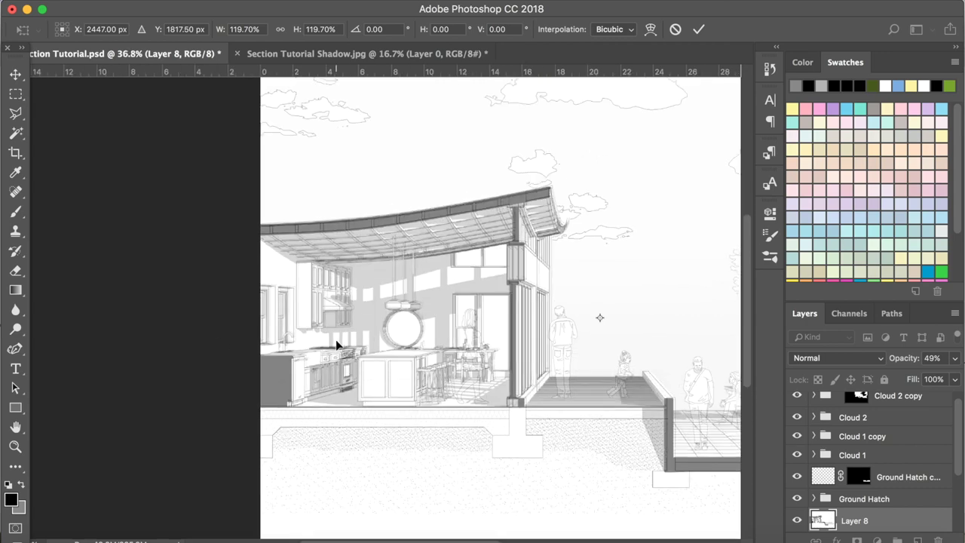
key("Return")
key("Right")
key("Right")
key("Right")
key("Right")
key("Right")
key("Right")
key("Up")
key("Up")
key("Up")
key("Up")
key("Right")
key("Right")
key("Right")
- Lower Layer 8's opacity to 26% and move it directly above the Line layer
scroll(465, 337, "down", 3)
left_click_drag(917, 376, 901, 380)
scroll(892, 461, "down", 5)
left_click_drag(877, 427, 877, 487)
- Select the house's interior surfaces on the Line layer with the Magic Wand, mask Layer 8 to them and adjust its opacity
left_click(19, 132)
left_click(828, 495)
left_click(207, 287, "shift")
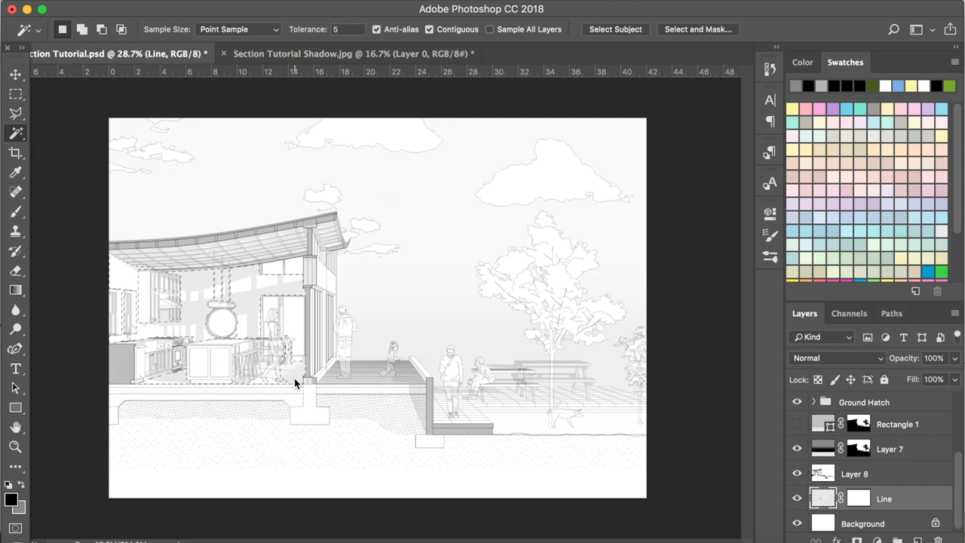
left_click(856, 475)
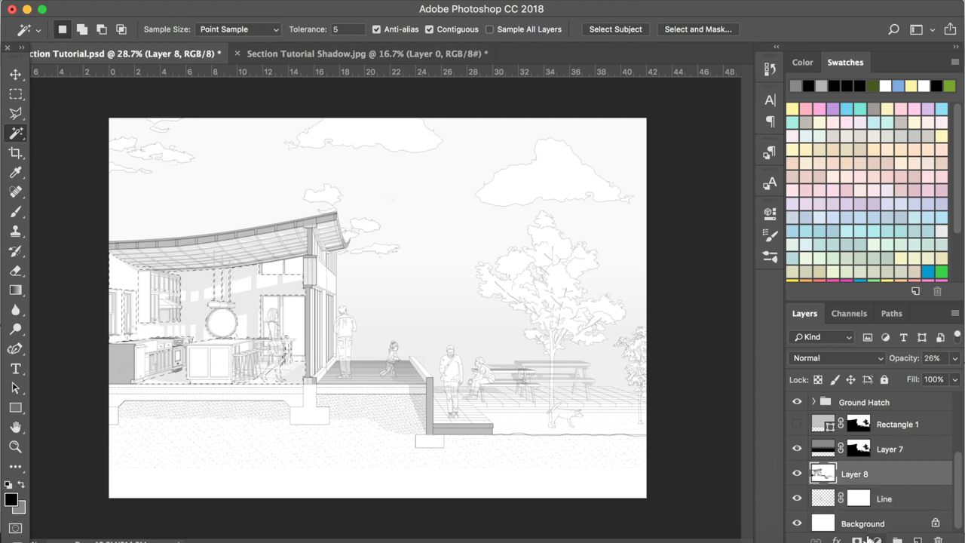
left_click(857, 540)
left_click_drag(896, 375, 892, 375)
scroll(579, 350, "down", 1)
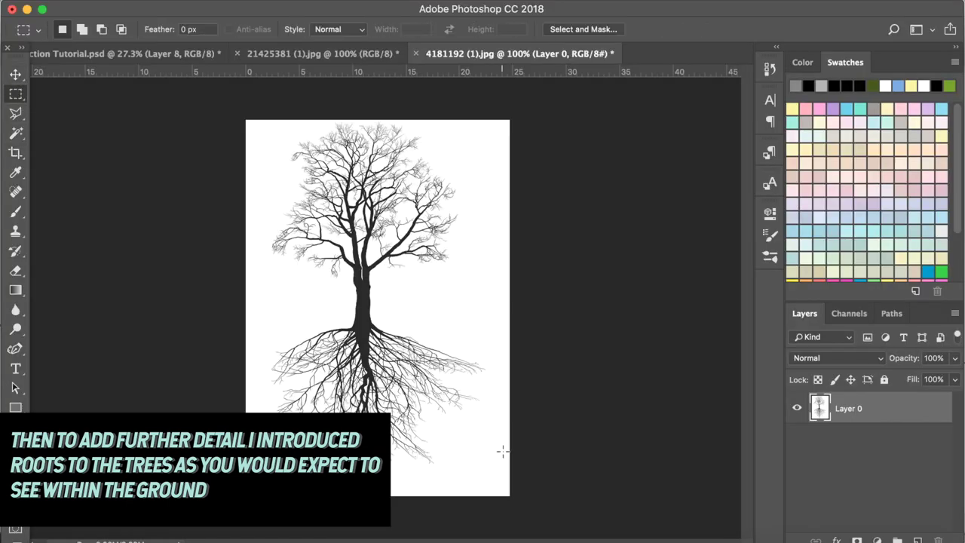
- Copy the roots from the tree image 4181192 (1).jpg into the section drawing and place them beneath the large tree
left_click_drag(535, 509, 175, 320)
left_click(16, 75)
left_click_drag(379, 354, 594, 443)
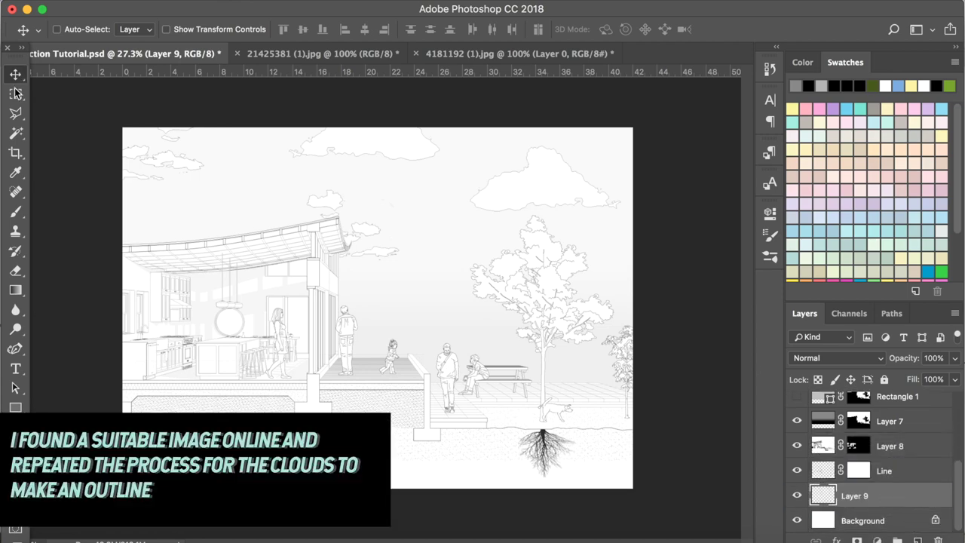
- Select the roots with the Magic Wand, extend the selection to similar pixels and set Layer 9's opacity to 45%
left_click(16, 133)
left_click(542, 431)
right_click(542, 431)
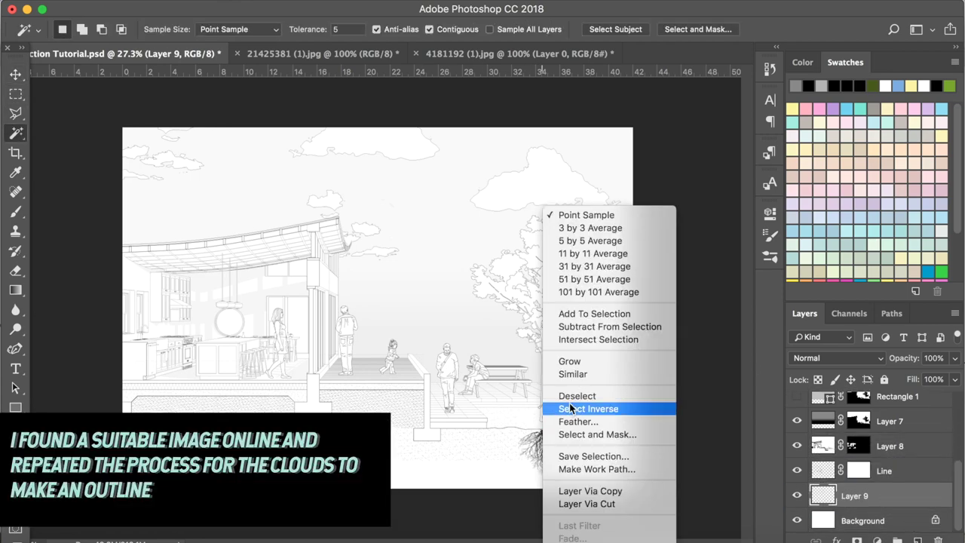
left_click(572, 378)
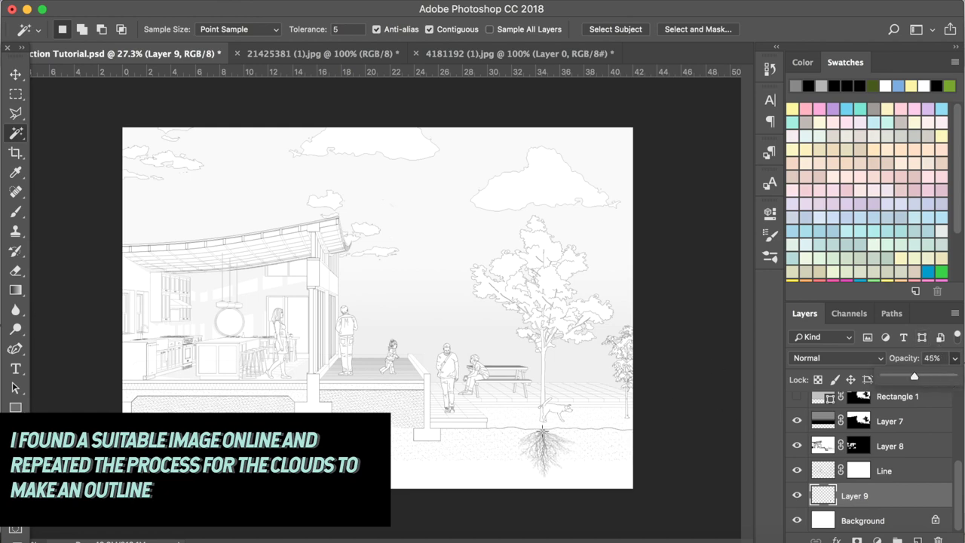
right_click(542, 428)
left_click(575, 379)
- Reselect all root pixels with a Magic Wand tolerance of 50 and convert the selection to a work path with 3.0 pixels tolerance
left_click(350, 31)
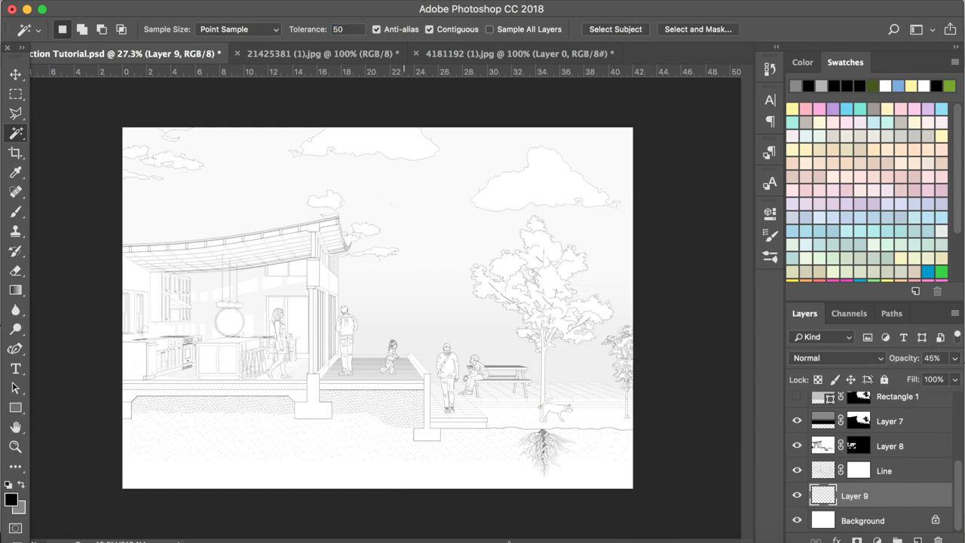
left_click(543, 433)
right_click(543, 431)
left_click(575, 374)
right_click(545, 434)
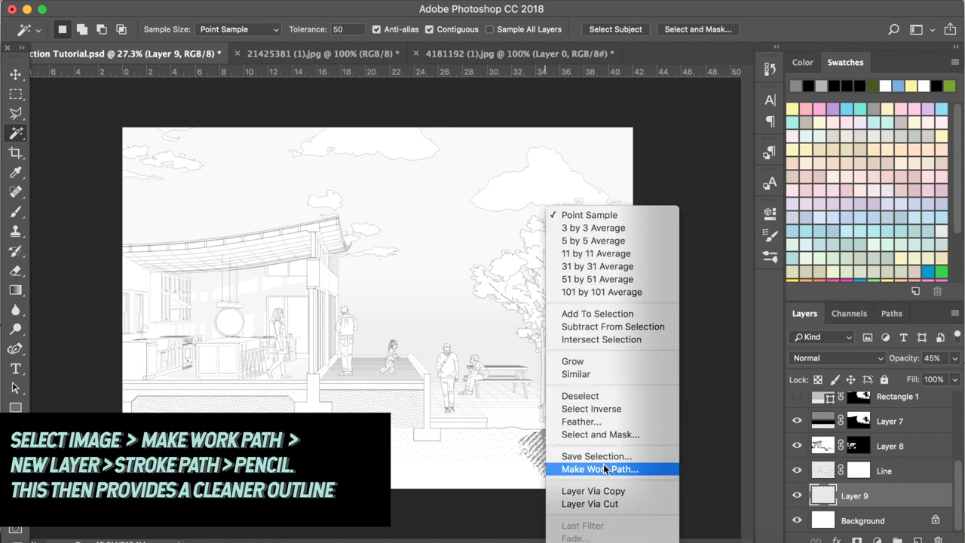
left_click(602, 468)
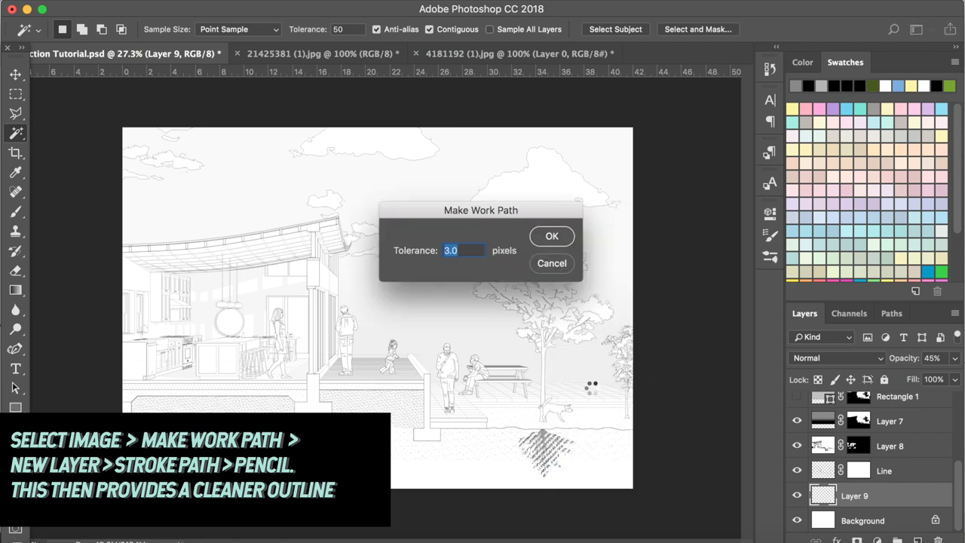
left_click(549, 243)
- Add a new layer and stroke the root work path on it with the Pencil
left_click(917, 539)
left_click(16, 349)
right_click(540, 447)
left_click(585, 344)
left_click(615, 239)
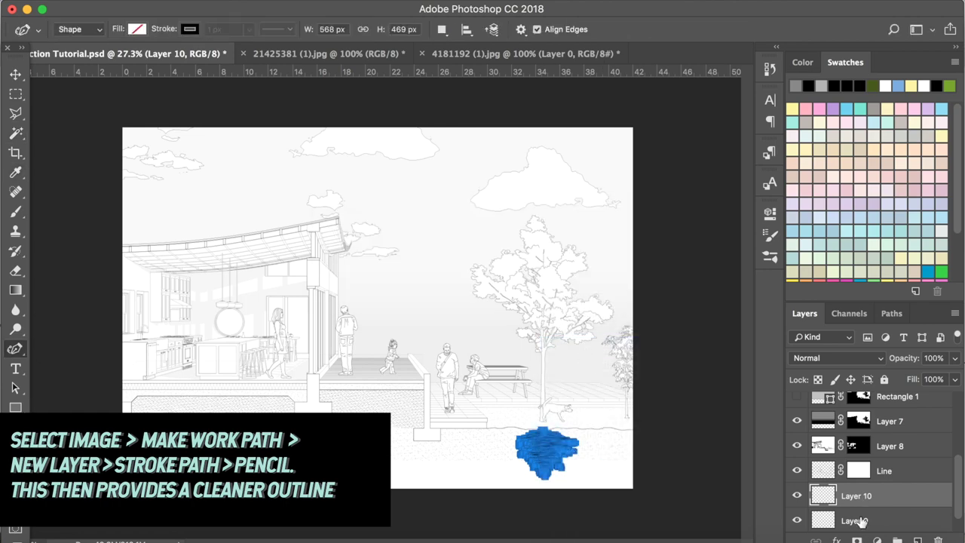
- Hide the original roots on Layer 9 and set the outlined roots on Layer 10 to 64% opacity
left_click(862, 521)
key("Return")
left_click(796, 521)
left_click(855, 495)
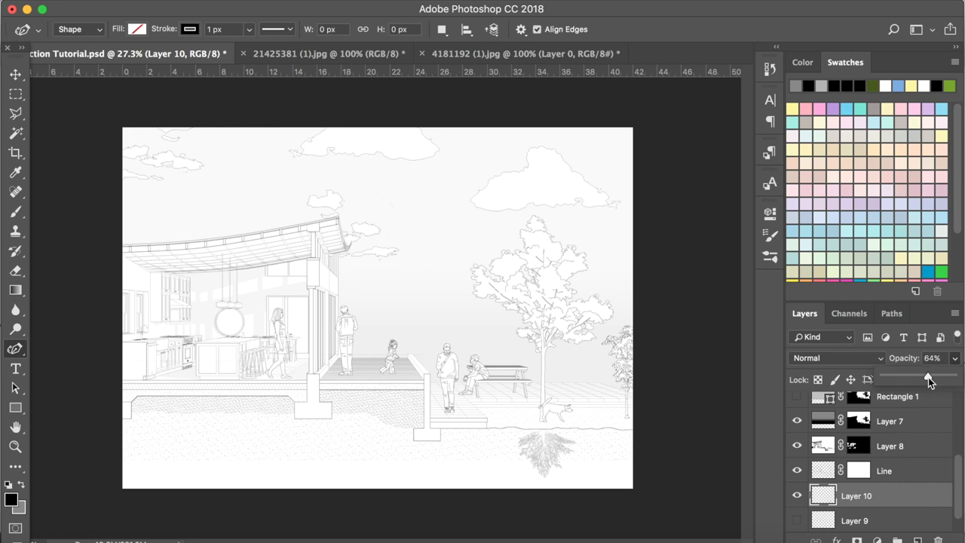
- Duplicate the root outline beneath the small tree at the drawing's edge and resize the copy
left_click(23, 78)
left_click_drag(550, 449, 632, 454, "alt")
key("super+t")
key("Return")
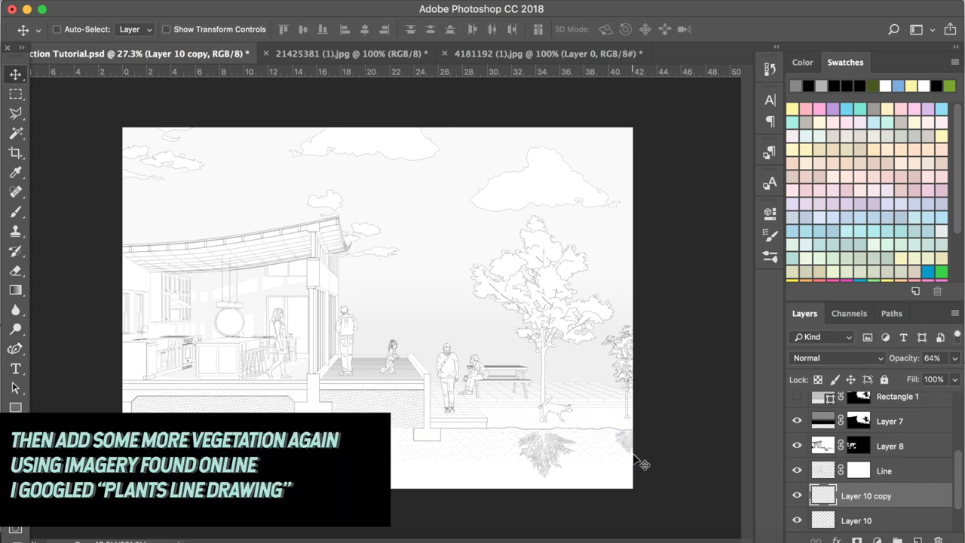
- Copy the poppy-like flower from 21425381 (1).jpg to the ground beside the bench and place its layer above the ground hatch layers
left_click(351, 53)
key("m")
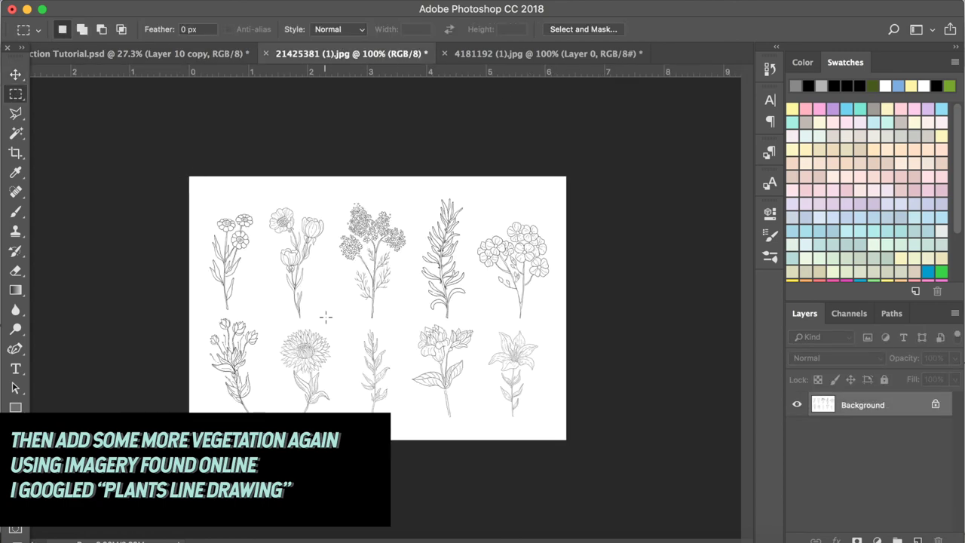
left_click_drag(325, 305, 331, 320)
left_click(17, 75)
left_click_drag(284, 207, 492, 354)
left_click_drag(491, 353, 515, 390)
mouse_move(885, 523)
left_mouse_down()
mouse_move(865, 392)
mouse_move(868, 435)
left_mouse_up()
- Remove the flower's white background, scale it down and place it on the ground just beyond the lower deck
key("w")
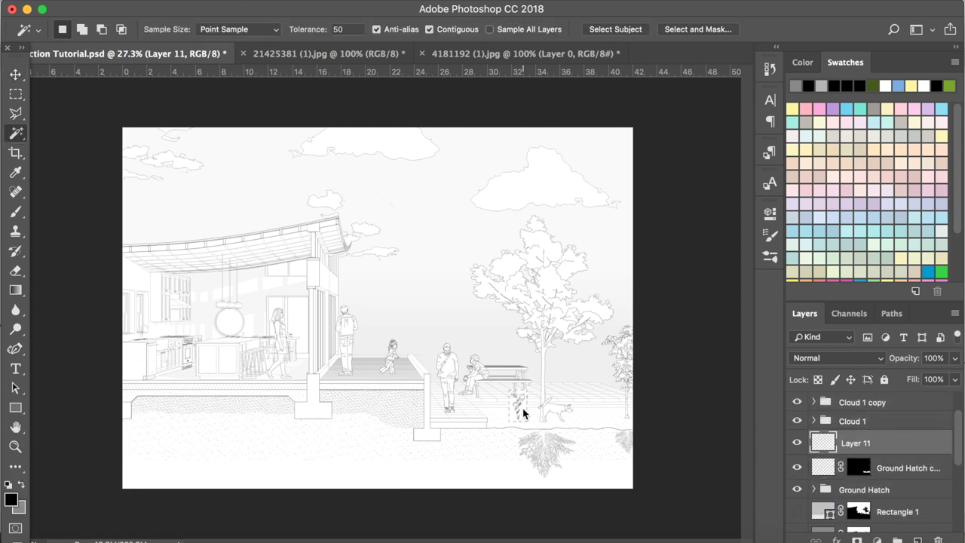
key("super+t")
left_click_drag(523, 390, 504, 414, "shift")
key("Return")
key("v")
- Unlock the plant sheet's background layer and copy the third flower of its upper row into the section drawing
left_click(332, 55)
left_click(15, 95)
mouse_move(327, 190)
left_mouse_down()
mouse_move(379, 233)
mouse_move(407, 324)
left_mouse_up()
left_click(16, 74)
left_click(935, 405)
left_click_drag(375, 240, 486, 322)
- Remove the second flower's white background, scale it down and place it between the first flower and the large tree
key("w")
key("super+t")
key("Return")
left_click(15, 75)
left_click_drag(515, 374, 531, 418)
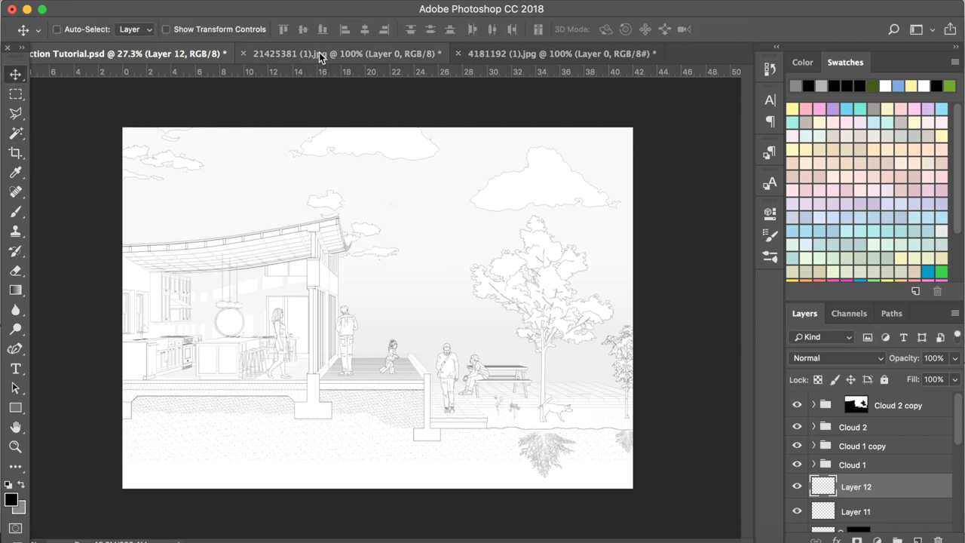
- Copy the lily from the plant sheet 21425381 (1).jpg into the section drawing near the small tree
left_click(320, 55)
left_click(11, 94)
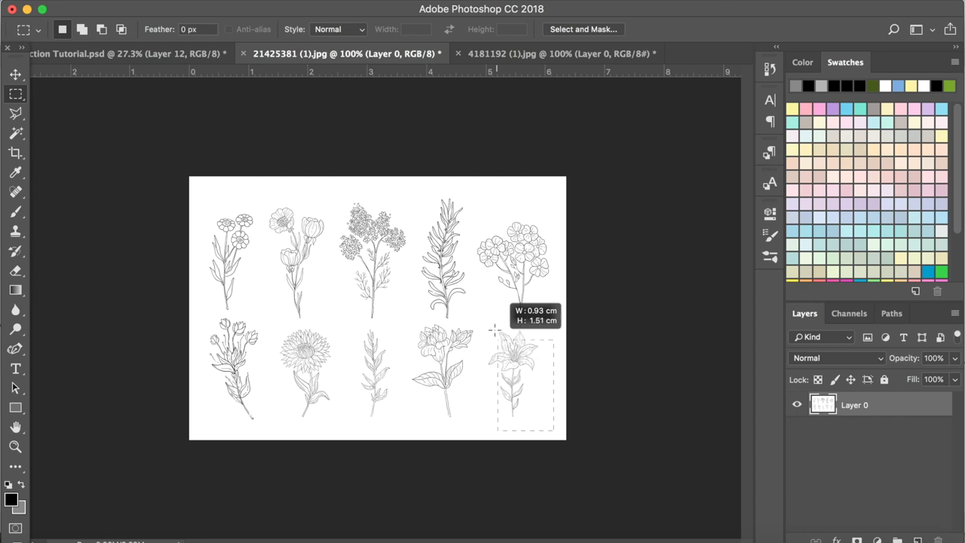
key("v")
left_click_drag(232, 73, 600, 403)
- Remove the lily's white background, scale it down and place it beside the other flowers below the bench
left_click(15, 132)
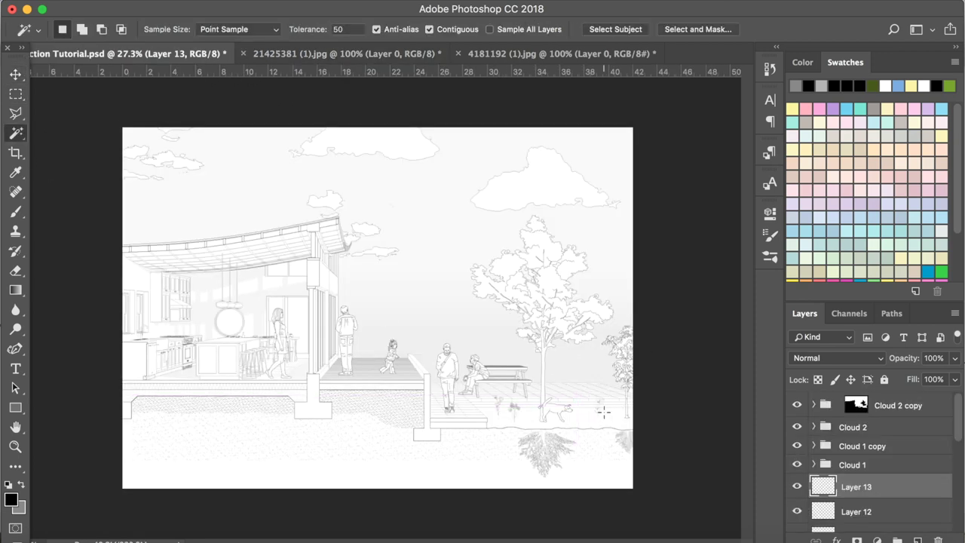
scroll(869, 499, "down", 1)
left_click(18, 76)
left_click_drag(662, 433, 563, 443)
key("super+t")
left_click_drag(511, 408, 508, 413, "shift")
key("Return")
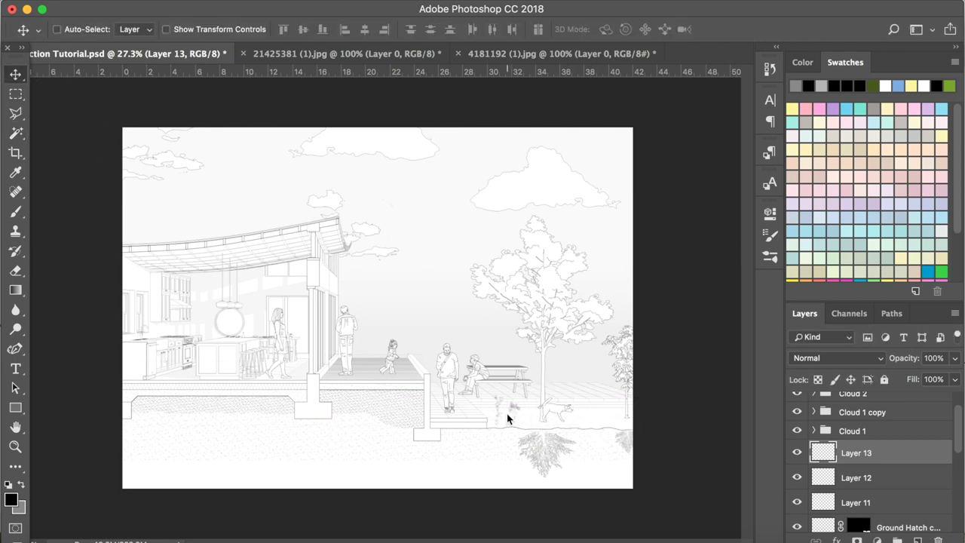
- Group Layers 11, 12 and 13 and name the group FLOWERS
left_click(857, 502, "shift")
key("super+g")
double_click(858, 449)
type("FLOWERS")
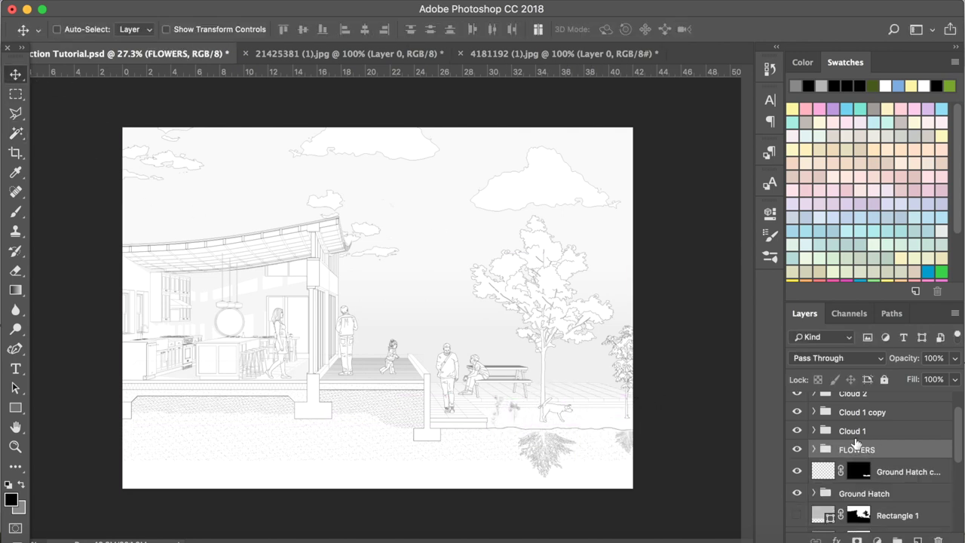
- Rename the three layers inside the FLOWERS group 1, 2 and 3
left_click(813, 449)
double_click(867, 471)
type("1")
double_click(867, 495)
type("2")
double_click(866, 521)
type("3")
- Duplicate flowers 3 and 2 onto the ground between the dog and the small tree
left_click(13, 73)
left_click_drag(503, 426, 588, 421, "alt")
left_click(853, 495)
left_click_drag(515, 384, 615, 382, "alt")
scroll(877, 505, "down", 5)
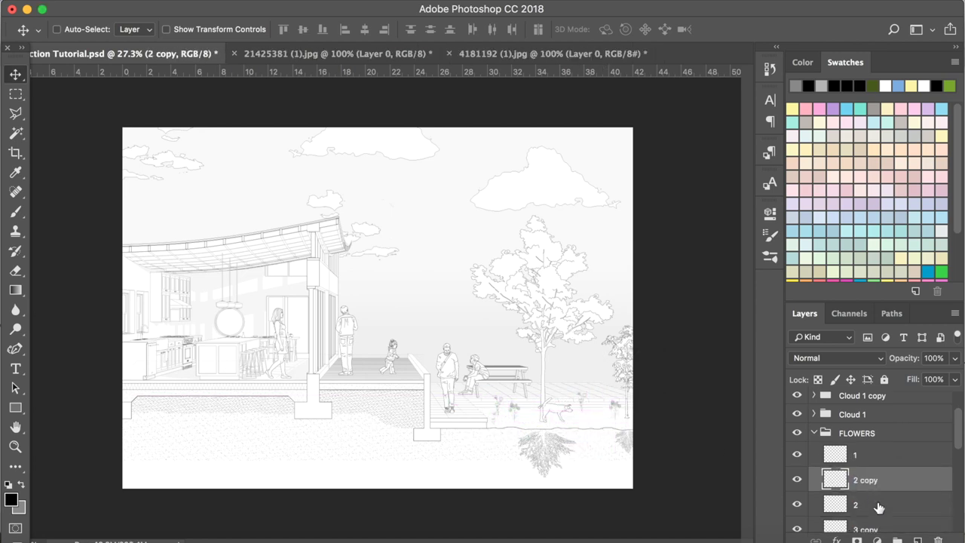
- Duplicate the copied flowers 2 and 3 together beside the dog and reposition the new flower 3 copy separately
left_click(863, 446, "super")
left_click_drag(530, 392, 548, 401, "alt")
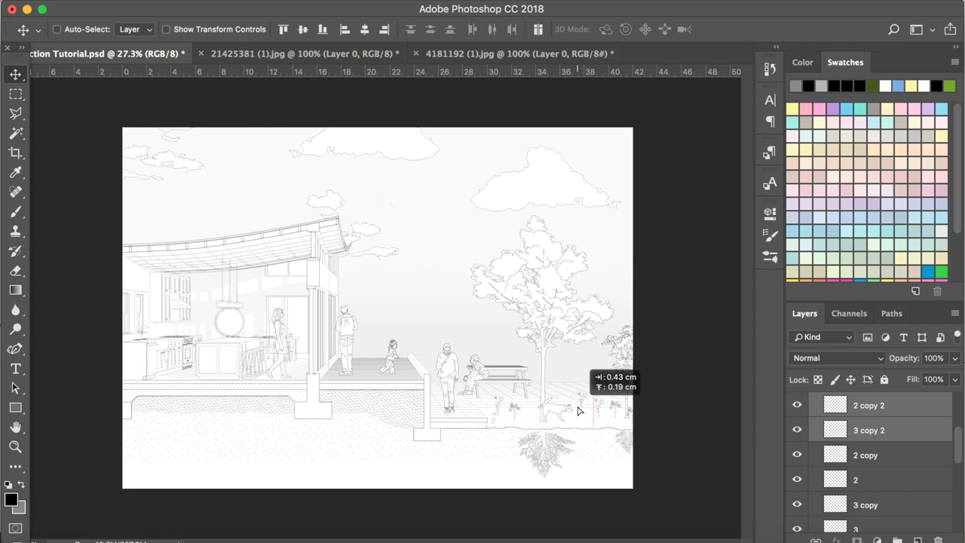
left_click(912, 430)
left_click_drag(651, 431, 642, 439)
- Copy the first flower of the plant sheet's upper row into the section drawing's FLOWERS group
left_click(513, 54)
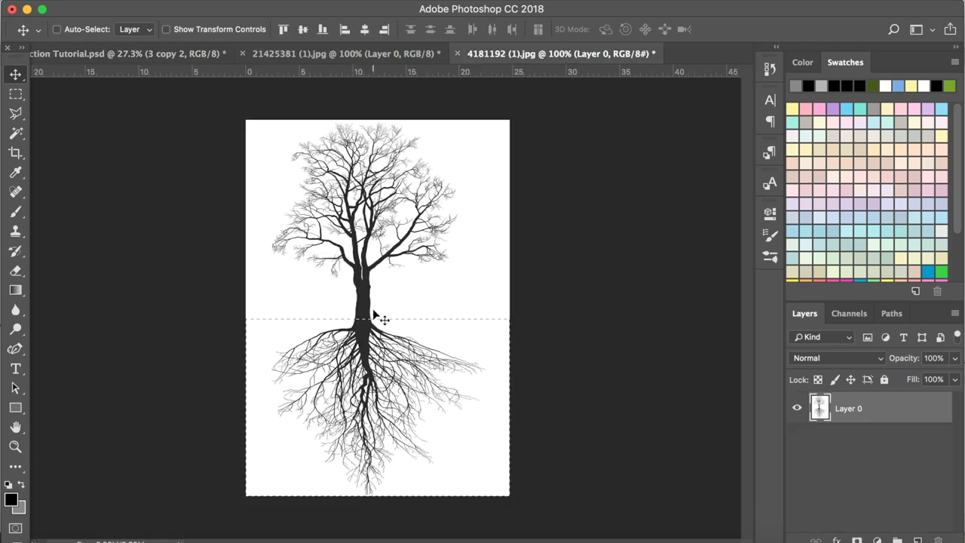
left_click(338, 54)
left_click(16, 94)
key("super+d")
left_click_drag(201, 205, 248, 315)
left_click(16, 74)
left_click_drag(228, 245, 281, 239)
- Remove the new flower's white background, scale it down and place it just before the large tree's trunk
left_click(16, 133)
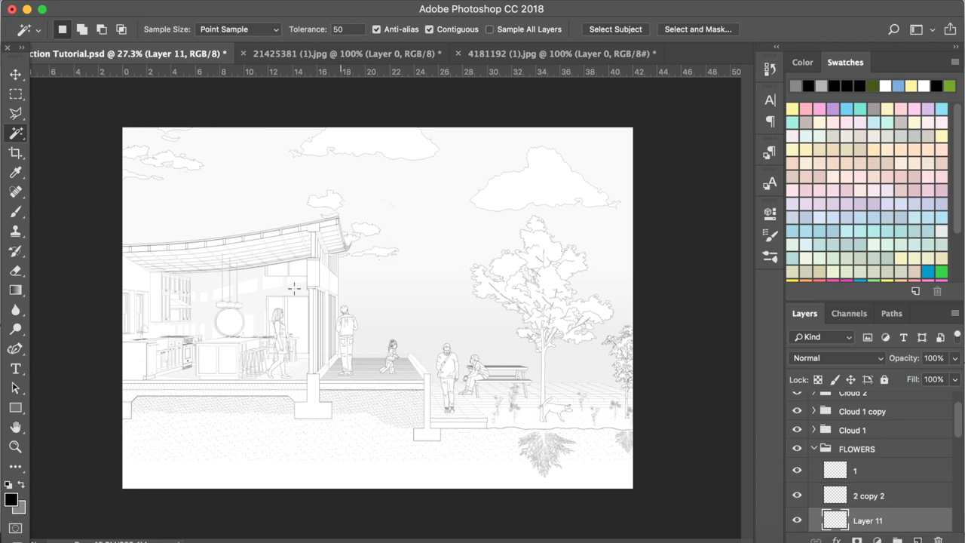
left_click(16, 74)
left_click_drag(519, 318, 536, 324)
key("super+t")
left_click_drag(522, 387, 526, 395)
key("Return")
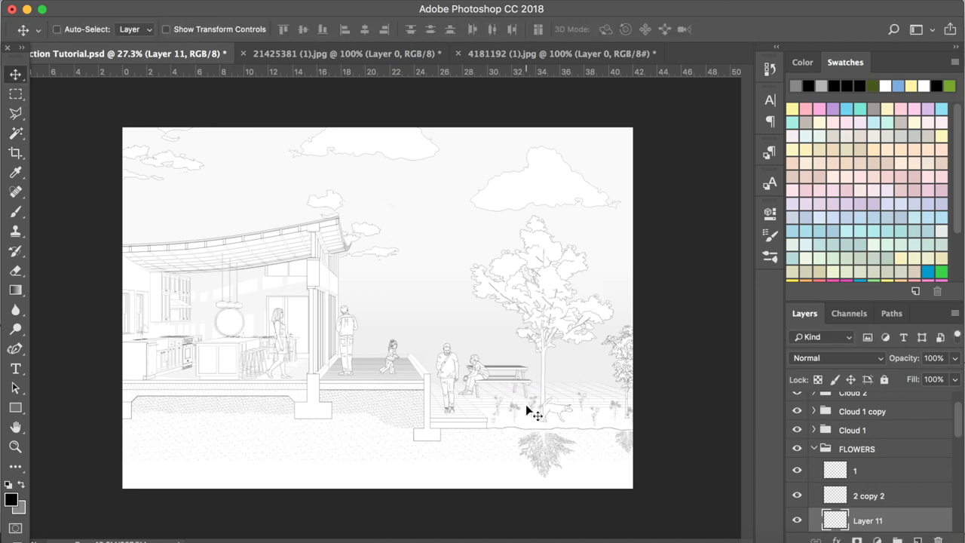
- Duplicate the Layer 11 flower onto the ground beyond the large tree and resize the copy
left_click_drag(567, 421, 584, 422, "alt")
key("ctrl+t")
key("Return")
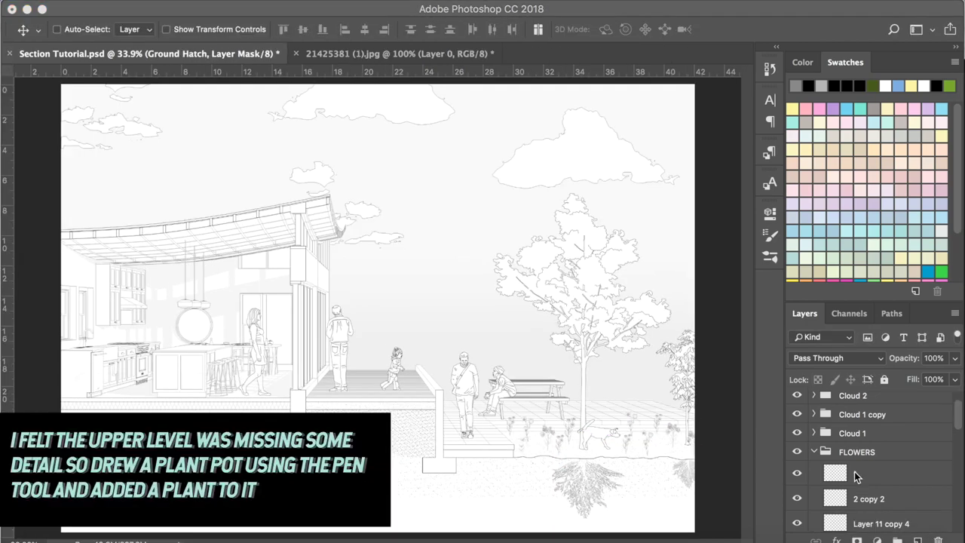
- Draw a rectangle about 228 × 29 px above the deck for the plant pot's rim, in the FLOWERS group
left_click(855, 476)
left_click(918, 540)
key("u")
scroll(379, 318, "up", 5, "alt")
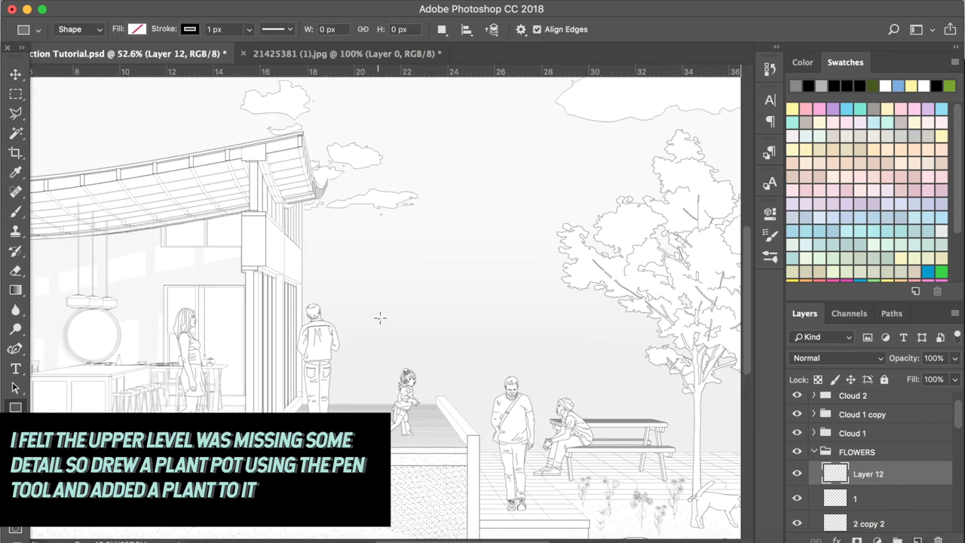
left_click_drag(424, 322, 424, 324)
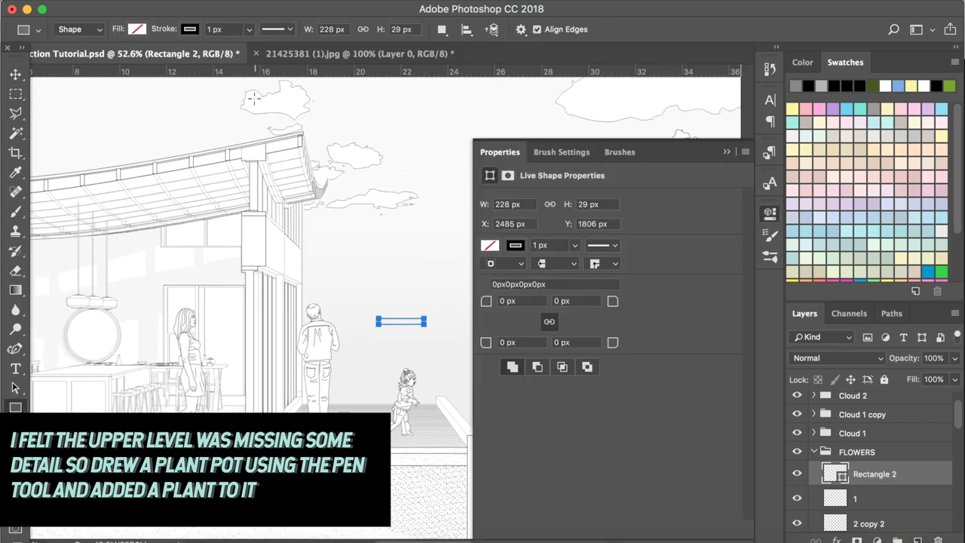
- Give the pot rim rectangle a 2 px stroke and a white fill
key("BackSpace")
type("2")
left_click(18, 77)
left_click(488, 245)
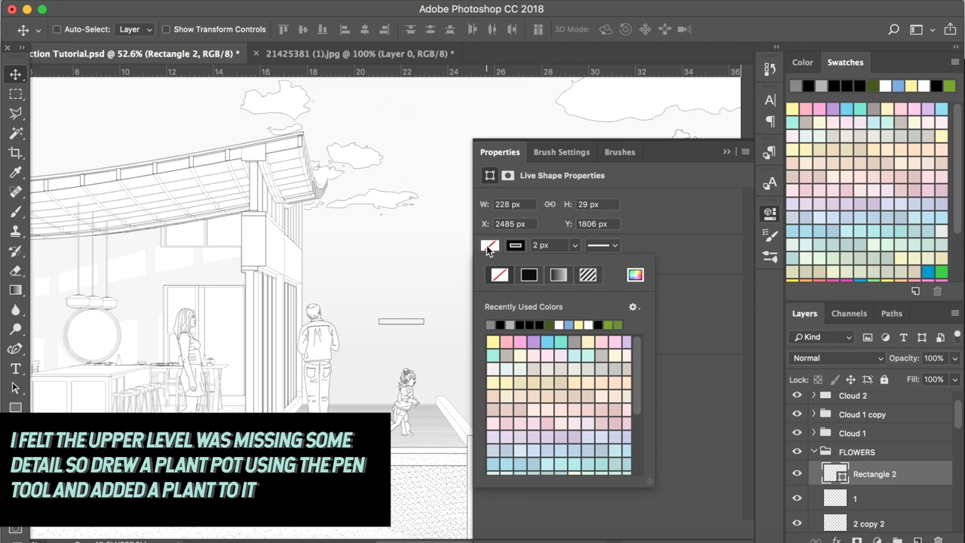
left_click(588, 324)
left_click(473, 373)
- Draw the plant pot's tapered body beneath the rim with the standard Pen tool as a white-filled shape
scroll(426, 360, "up", 3, "alt")
scroll(417, 354, "right", 3)
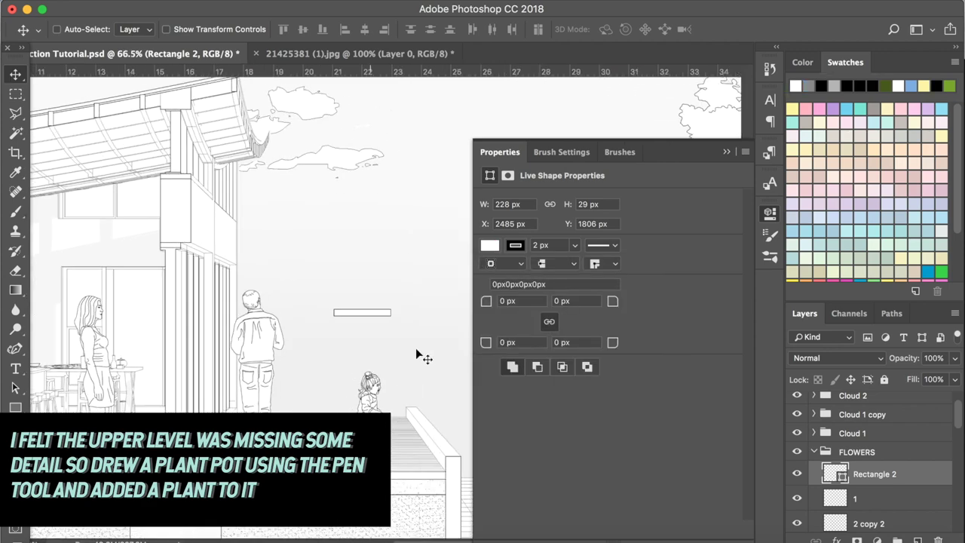
scroll(417, 354, "down", 1)
key("p")
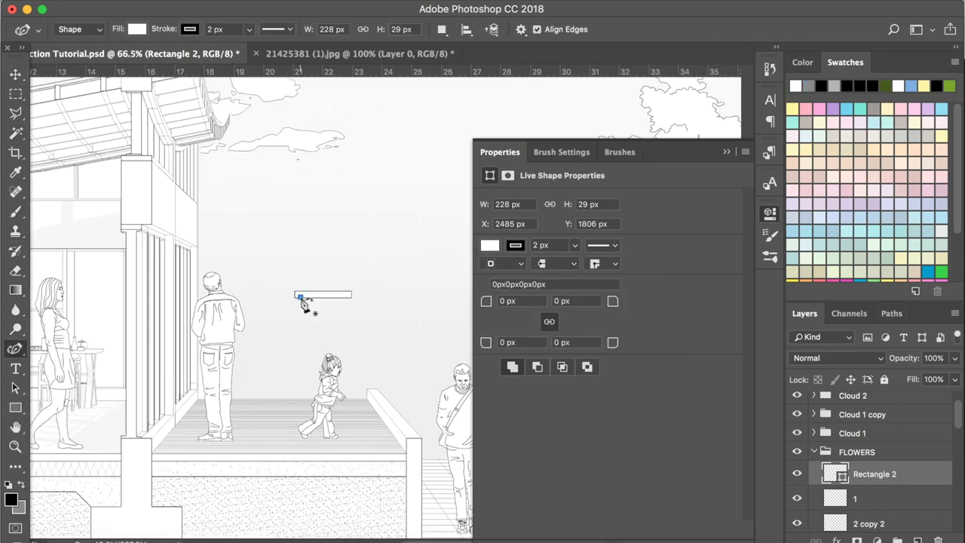
left_click(300, 297)
left_click(307, 324)
right_click(18, 351)
left_click(57, 349)
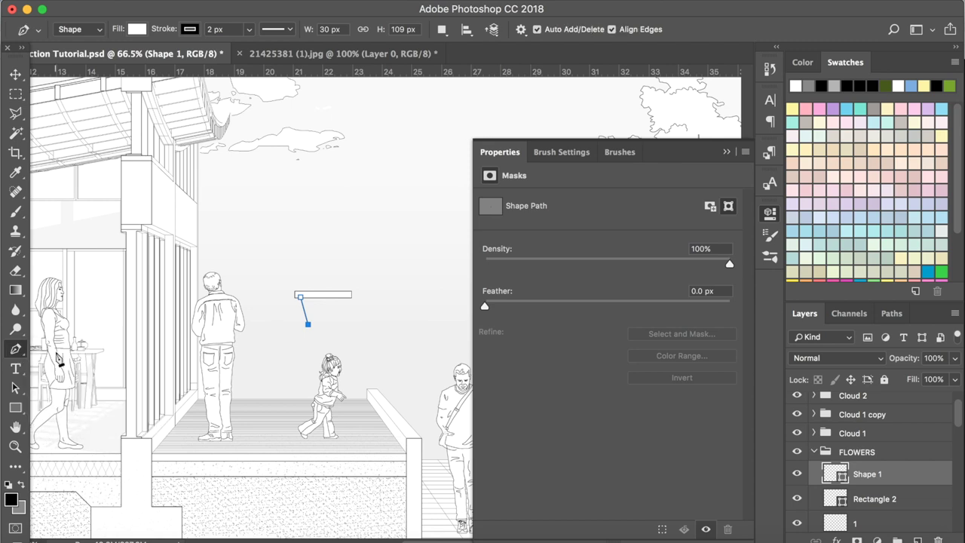
- Place the pot body's layer beneath the rim's layer and stretch the body downward to make it taller
left_click(13, 74)
left_click_drag(858, 476, 858, 501)
key("super+t")
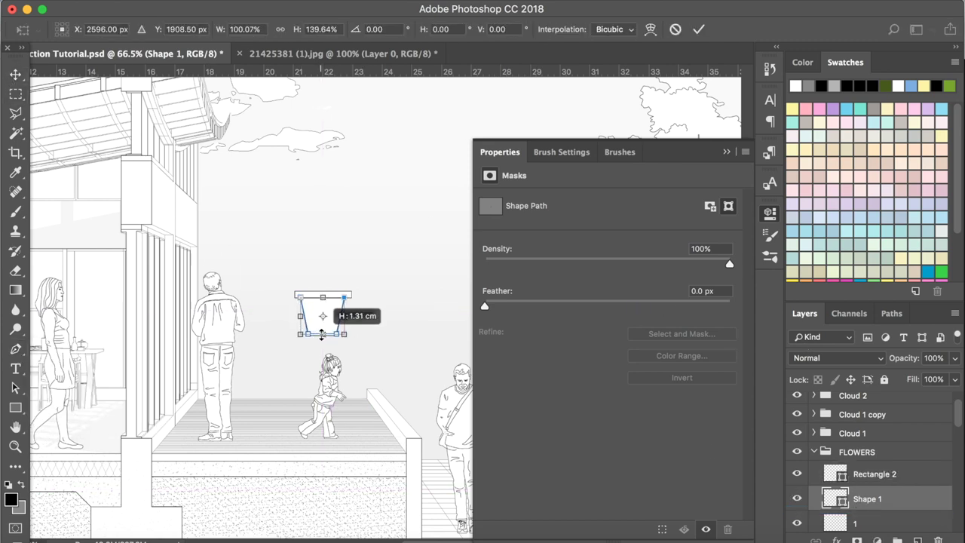
left_click_drag(322, 334, 322, 337)
key("Return")
- Group the rim and body shapes and name the group Pot
left_click(868, 473, "shift")
key("super+g")
double_click(867, 470)
type("Pot")
key("Return")
- Copy another flower from the plant sheet into the section drawing above the pot
left_click(339, 55)
left_click(726, 153)
left_click_drag(367, 234, 332, 178)
key("super+z")
left_click(16, 95)
left_click(282, 329)
left_click_drag(474, 430, 329, 272)
left_click(16, 76)
- Remove the white background around the new flower and position it over the pot
left_click(16, 134)
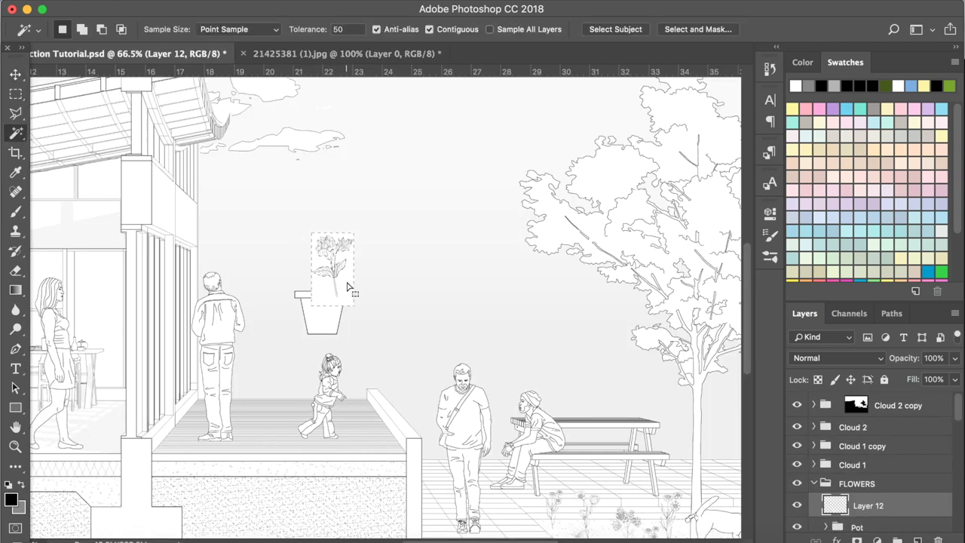
left_click(16, 75)
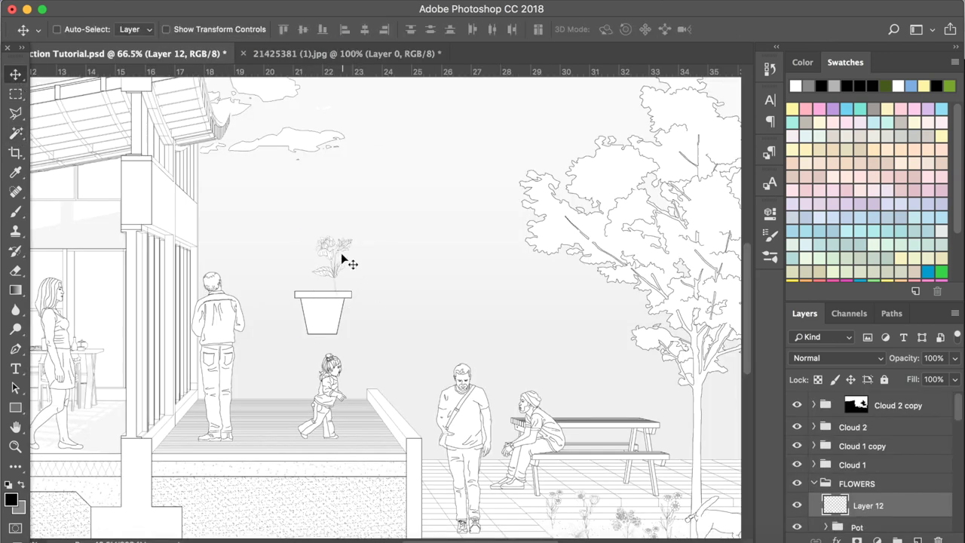
left_click_drag(343, 259, 323, 252)
scroll(851, 501, "down", 1)
- Scale the Pot group down to suit the flower
left_click(851, 501)
key("super+t")
mouse_move(356, 337)
left_mouse_down("alt+shift")
mouse_move(348, 330)
mouse_move(362, 324)
left_mouse_up("alt+shift")
key("Return")
left_click(867, 482)
left_click(826, 499)
left_click(877, 516)
left_click(877, 517)
key("super+t")
key("Escape")
- Narrow the pot's rim rectangle so it overhangs the pot body only slightly on both sides
left_click(880, 494)
key("super+t")
left_click_drag(338, 288, 339, 288)
key("super+z")
scroll(339, 287, "up", 6, "alt")
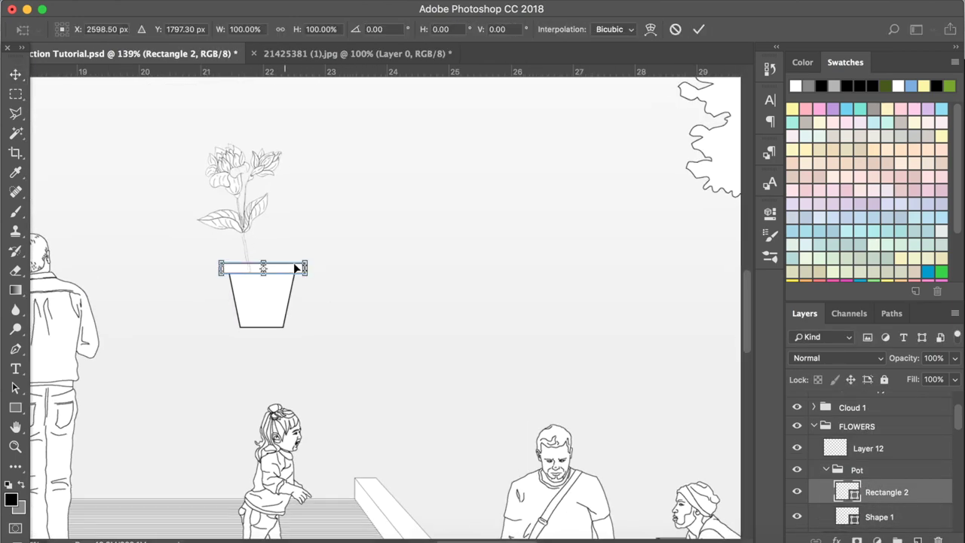
left_click_drag(305, 269, 304, 268)
key("Return")
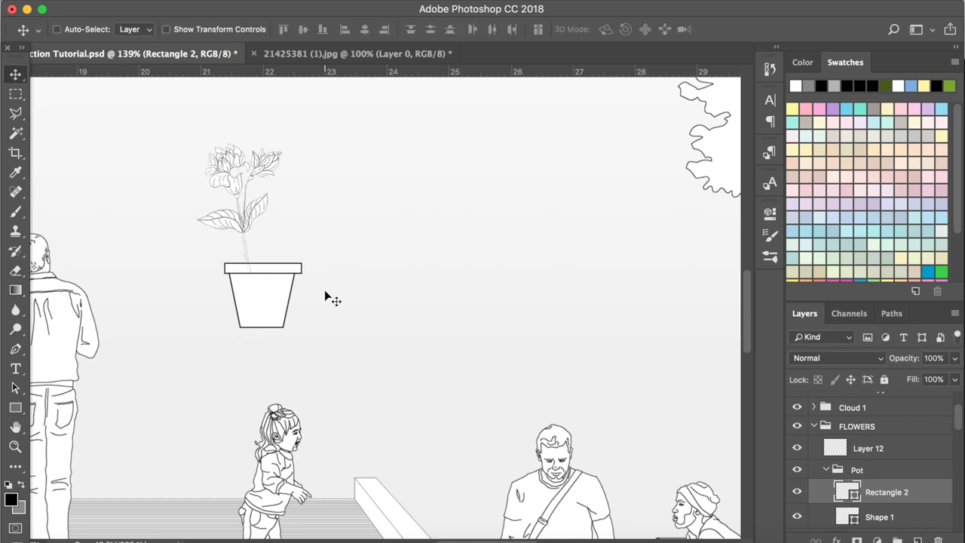
- Move the Layer 12 flower behind the Pot group in the layer order and lower its stem into the pot
scroll(384, 310, "down", 2, "alt")
scroll(884, 471, "down", 1)
left_click(825, 459)
left_click_drag(869, 439, 872, 472)
left_click(877, 437)
left_click(875, 456)
left_click_drag(508, 280, 509, 302)
- Duplicate the flower in the pot and flip the copy horizontally to make the plant fuller
left_click_drag(269, 236, 380, 442, "alt")
key("super+t")
right_click(318, 231)
left_click(355, 421)
key("Return")
key("super+t")
right_click(301, 227)
left_click(361, 419)
key("Return")
- Group the pot with its flowers, scale the group down and place it on the upper deck's outer edge beside the girl
scroll(307, 226, "down", 3, "alt")
left_click(863, 438, "shift")
key("super+t")
key("Escape")
left_click(870, 479, "shift")
key("super+g")
key("super+t")
key("Return")
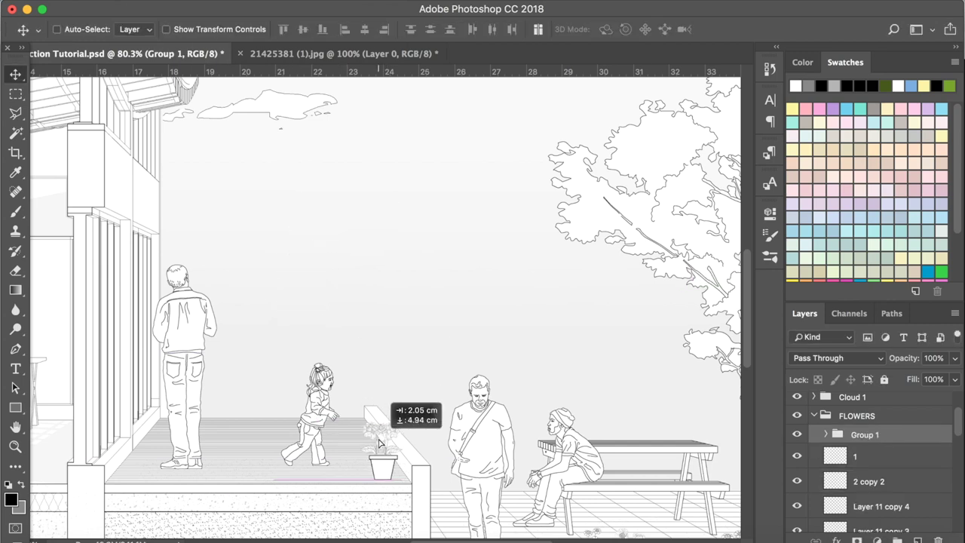
- Select the pot's rim and body shapes together and thin their outline stroke
left_click(826, 434)
left_click(858, 454)
left_click(838, 453)
left_click(895, 476)
left_click(891, 500, "shift")
left_click(16, 349)
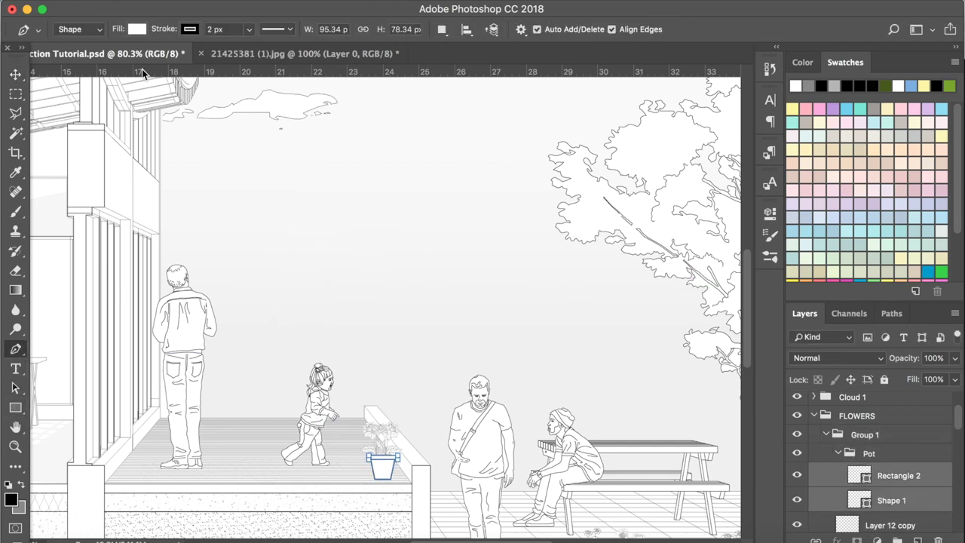
left_click(15, 74)
scroll(454, 416, "down", 5, "alt")
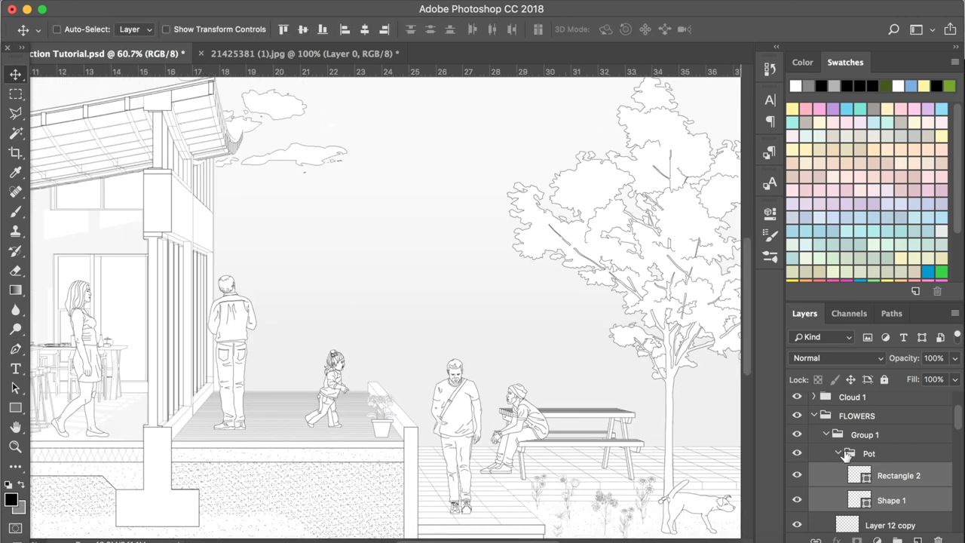
left_click(838, 453)
- Duplicate the potted plant group onto the lower terrace and nudge the copy up to the retaining wall
scroll(405, 378, "down", 3)
scroll(405, 378, "right", 3)
left_click_drag(339, 378, 392, 457)
key("super+z")
left_click(826, 434)
left_click_drag(390, 389, 430, 460)
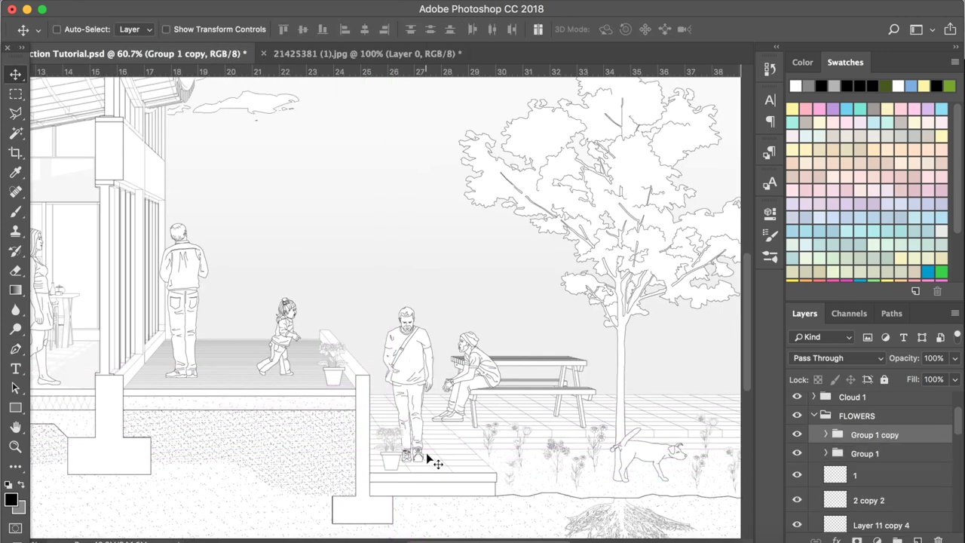
key("shift+Left")
key("shift+Left")
key("shift+Left")
key("shift+Left")
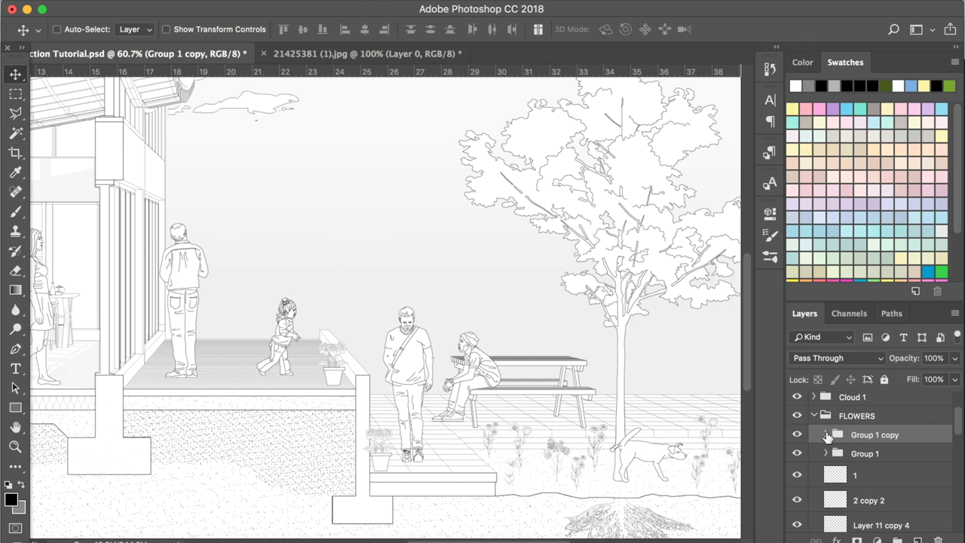
- Add a layer mask to the Group 1 copy that hides the plant where it overlaps the retaining wall
left_click(826, 435)
left_click(876, 484)
left_click(876, 499, "shift")
left_click(826, 435)
left_click(11, 115)
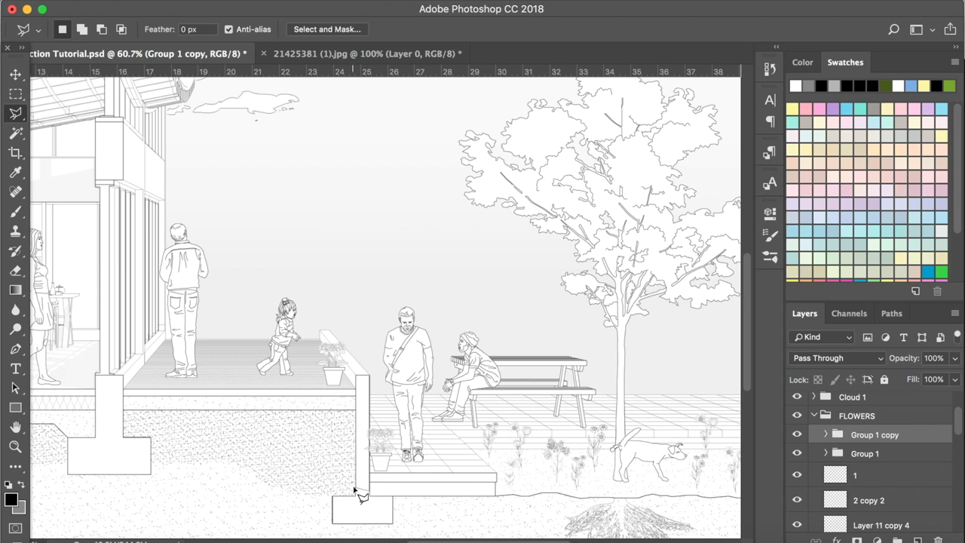
left_click(852, 539, "alt")
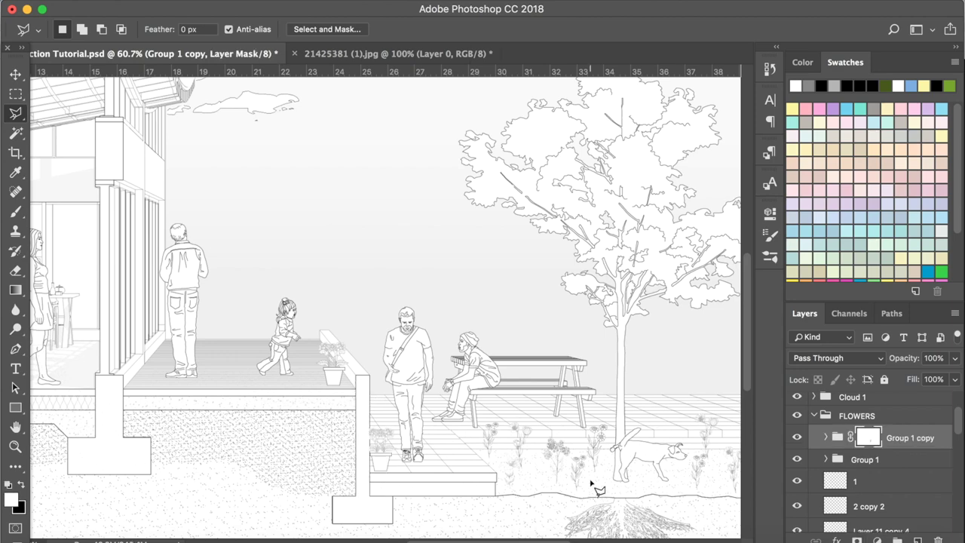
key("v")
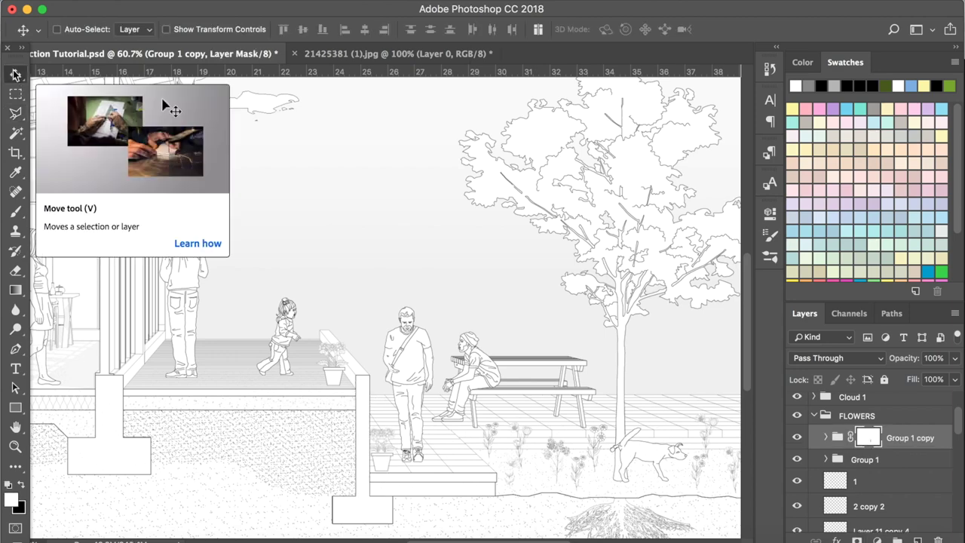
scroll(367, 434, "down", 6, "alt")
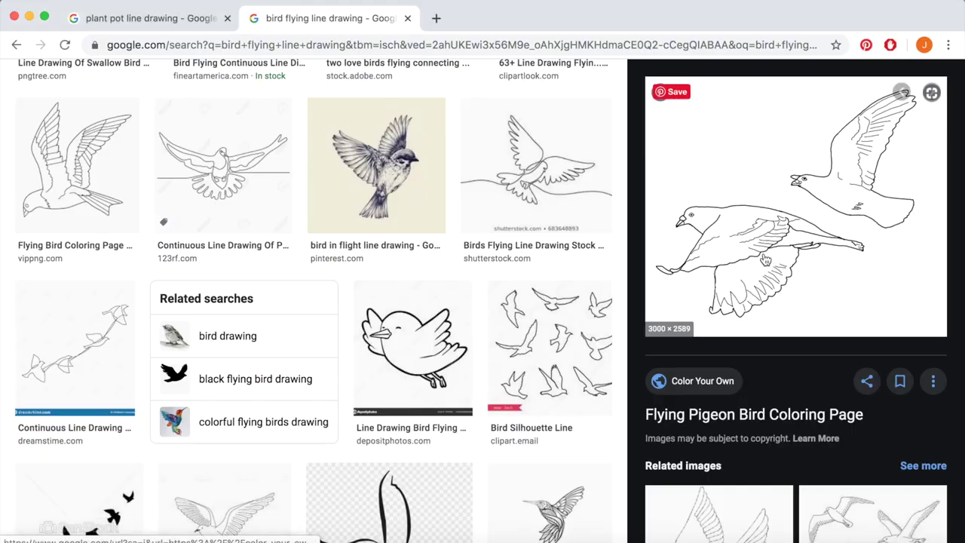
- Copy the Flying Pigeon line drawing from the Google image results in the browser and paste it into the section in Photoshop
right_click(552, 249)
left_click(623, 381)
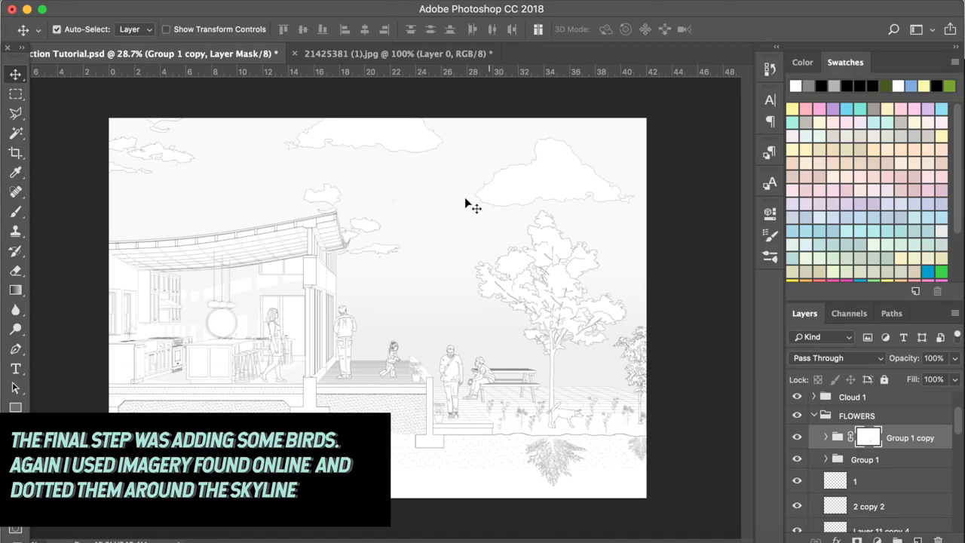
key("super+v")
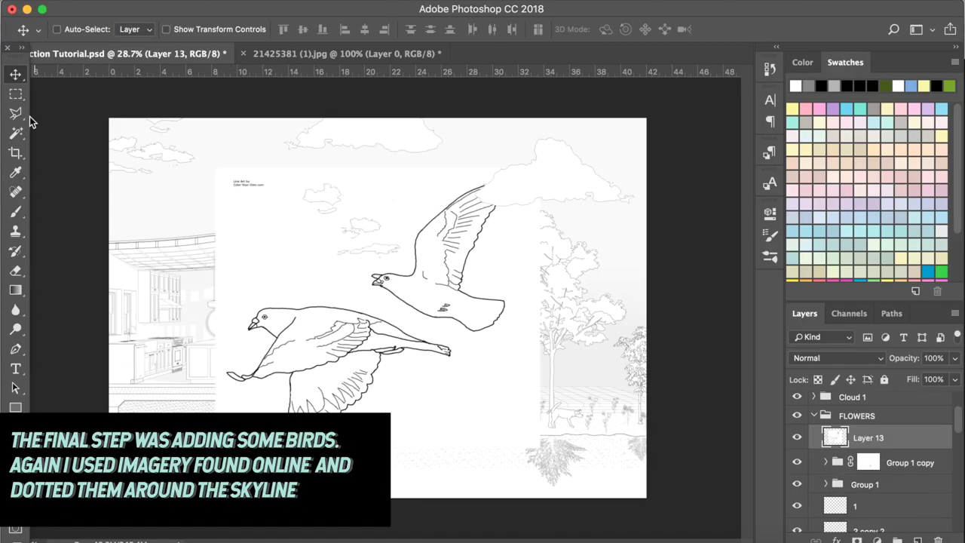
- Delete the bird drawing's white background and its credit text
left_click(15, 134)
left_click(230, 199)
left_click(15, 94)
left_click_drag(194, 150, 304, 197, "shift")
key("Delete")
key("super+d")
- Scale the bird drawing down to a small pair of birds in the sky
key("super+t")
left_click_drag(501, 186, 616, 148, "alt+shift")
key("Return")
- Duplicate the bird pair into the sky above the large cloud's outer end and flip the copy horizontally
left_click(15, 74)
key("super+t")
key("Return")
key("super+t")
right_click(616, 148)
left_click(663, 336)
key("Return")
- Lasso the lower bird of the copied pair and duplicate it twice toward the drawing's outer edge
scroll(633, 154, "up", 8, "alt")
scroll(622, 166, "up", 5)
scroll(619, 172, "right", 5)
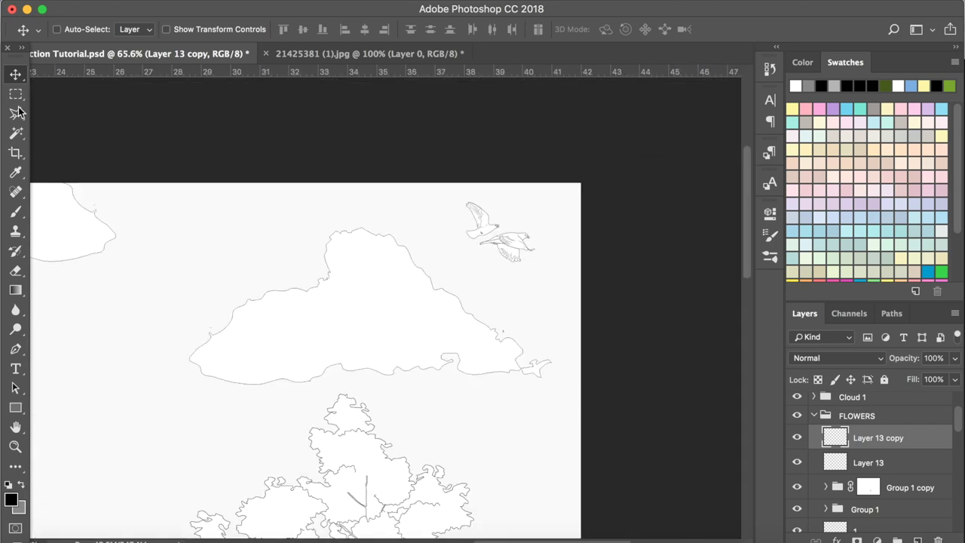
key("l")
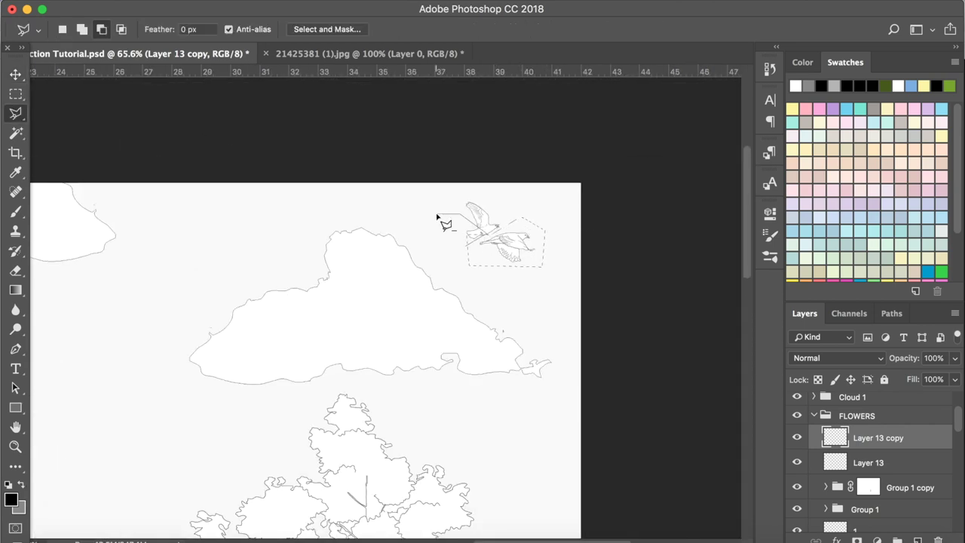
double_click(437, 216)
left_click(11, 73)
mouse_move(514, 245)
left_mouse_down("alt")
mouse_move(552, 212)
mouse_move(549, 220)
mouse_move(594, 248)
left_mouse_up("alt")
- Lasso the bird with the raised wing, duplicate it above the large cloud and clear the selection
key("l")
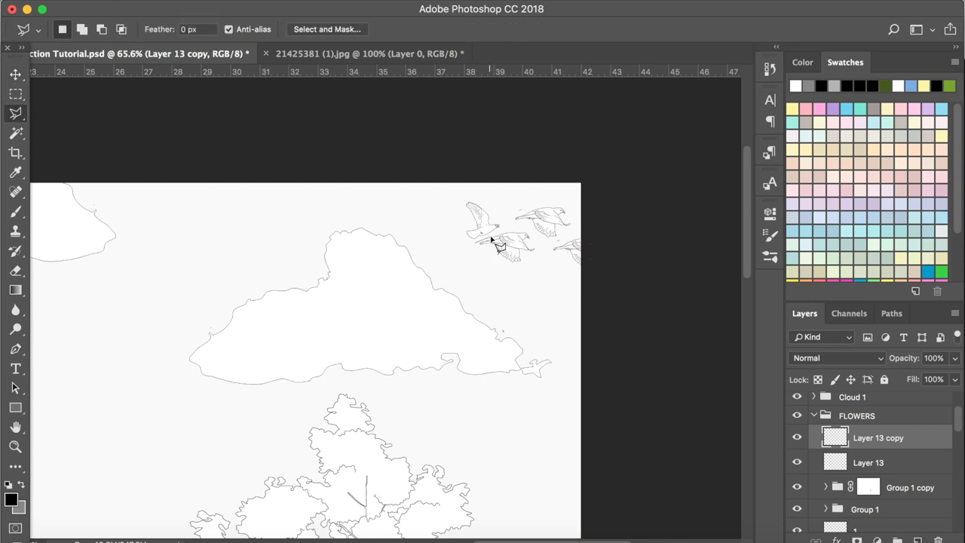
key("v")
mouse_move(483, 226)
left_mouse_down("alt")
mouse_move(428, 208)
mouse_move(433, 217)
left_mouse_up("alt")
key("super+d")
key("l")
scroll(558, 252, "down", 3, "alt")
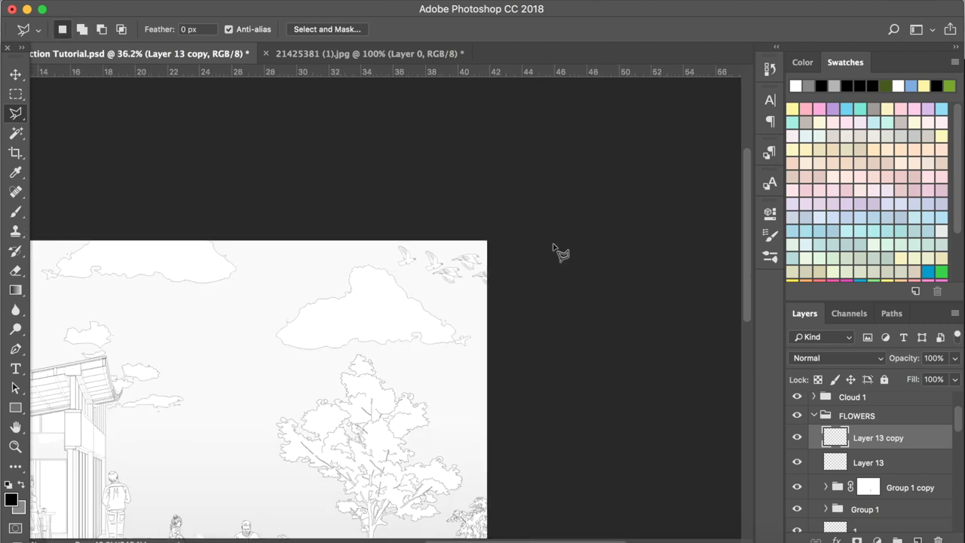